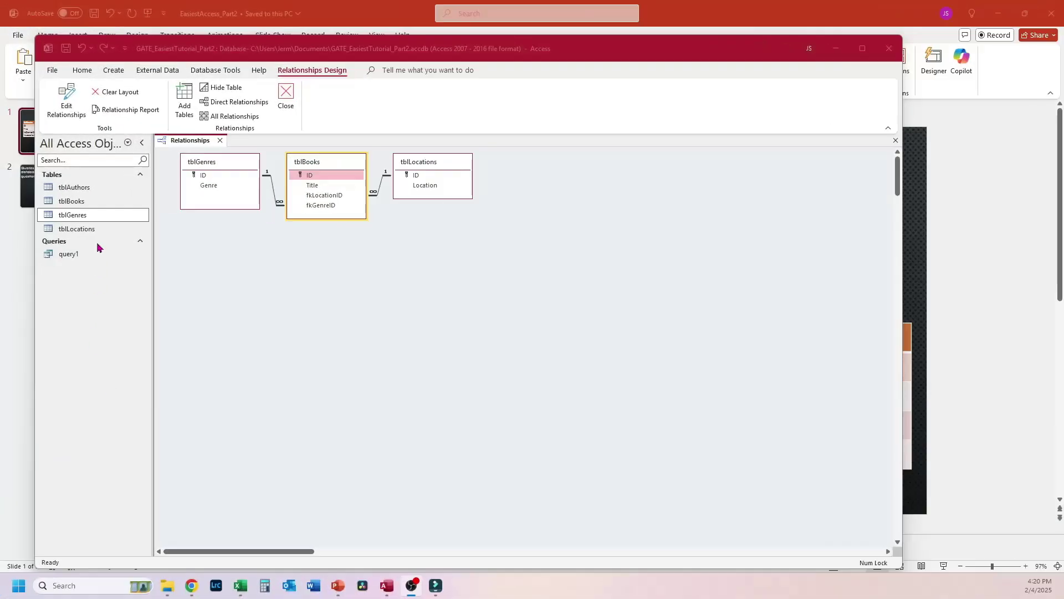
Step: Open query1 to view its results
double_click(77, 256)
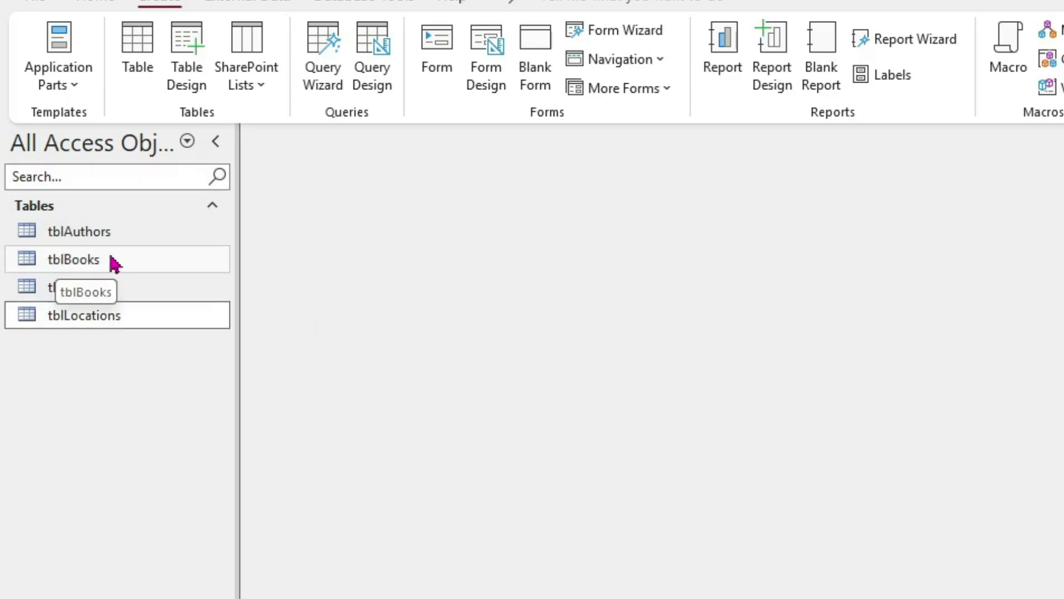
Step: Open the tblBooks, tblAuthors, tblGenres and tblLocations datasheets to review their records
double_click(77, 260)
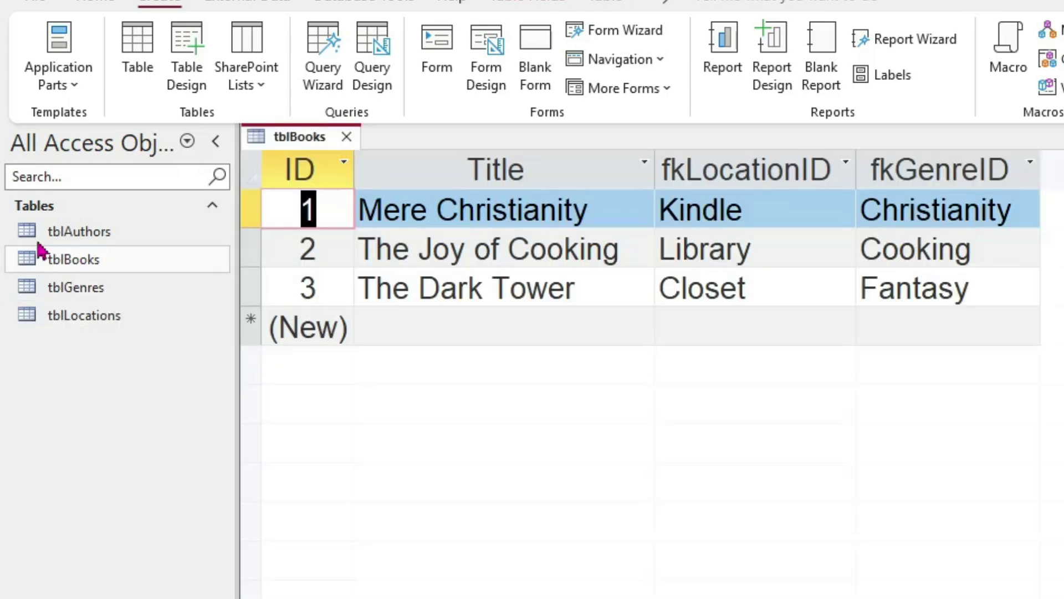
double_click(101, 233)
double_click(52, 265)
double_click(91, 289)
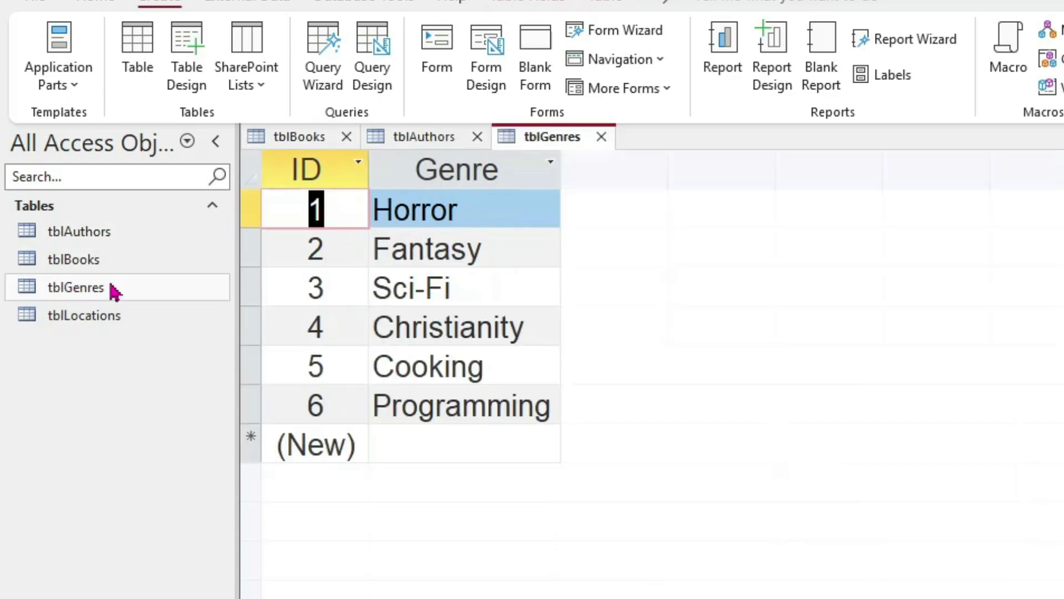
click(76, 317)
double_click(77, 317)
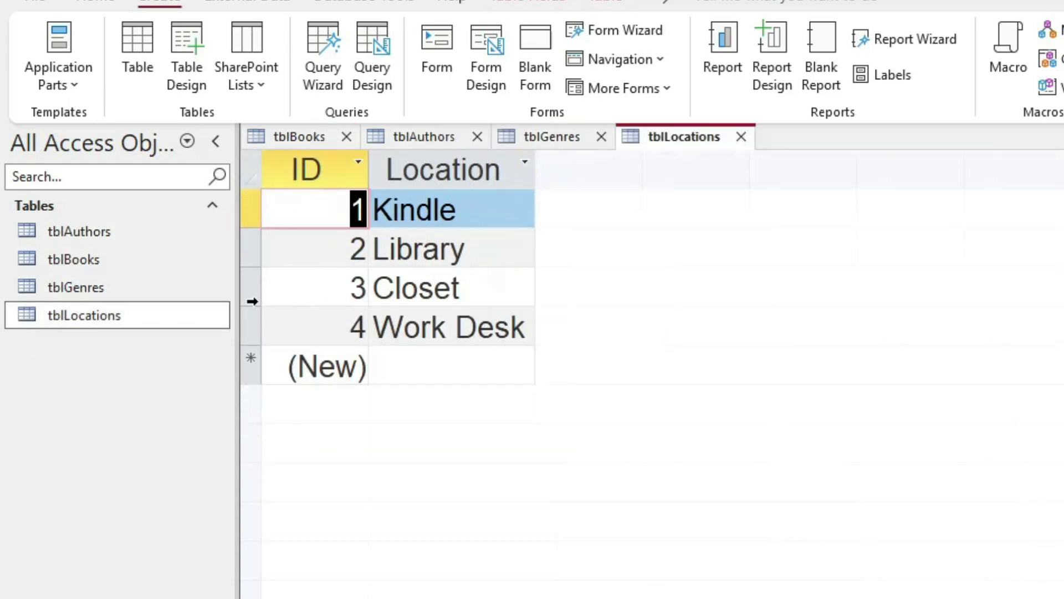
double_click(98, 290)
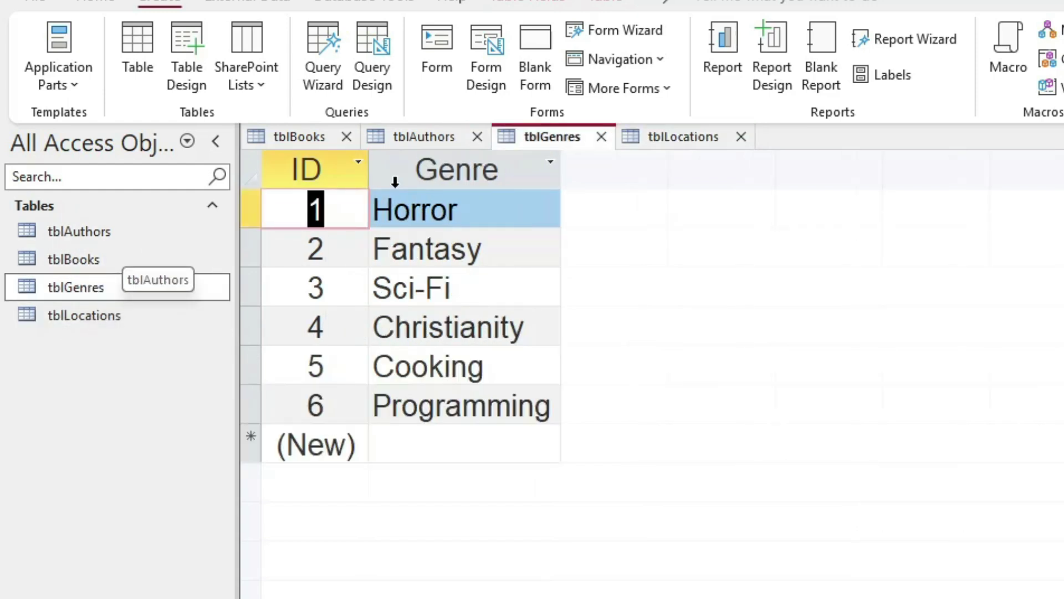
click(47, 264)
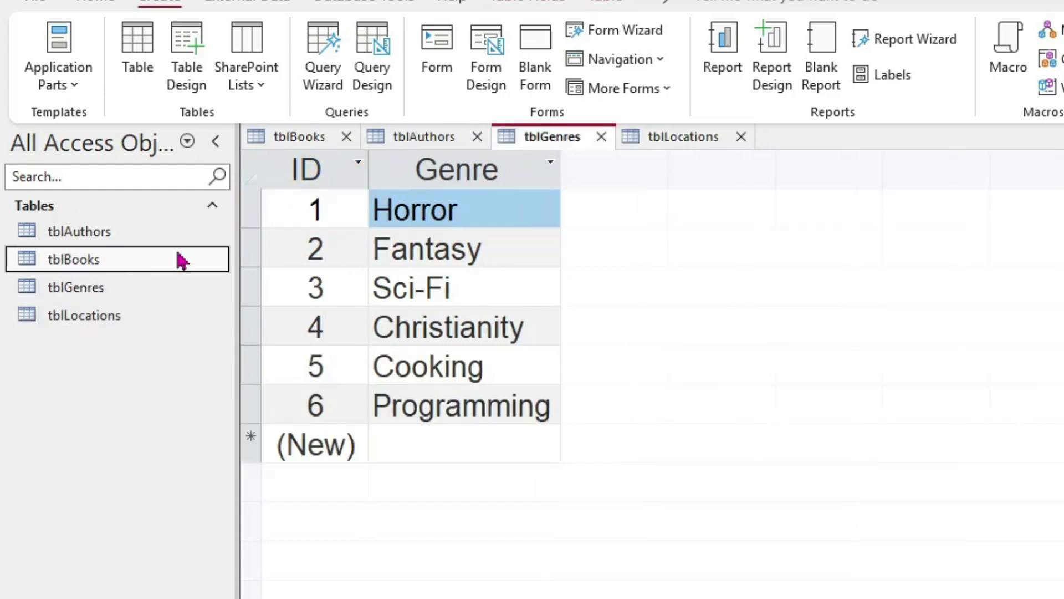
Step: Close the datasheets and open tblBooks in Design View to inspect fkGenreID and fkLocationID
click(601, 137)
click(617, 136)
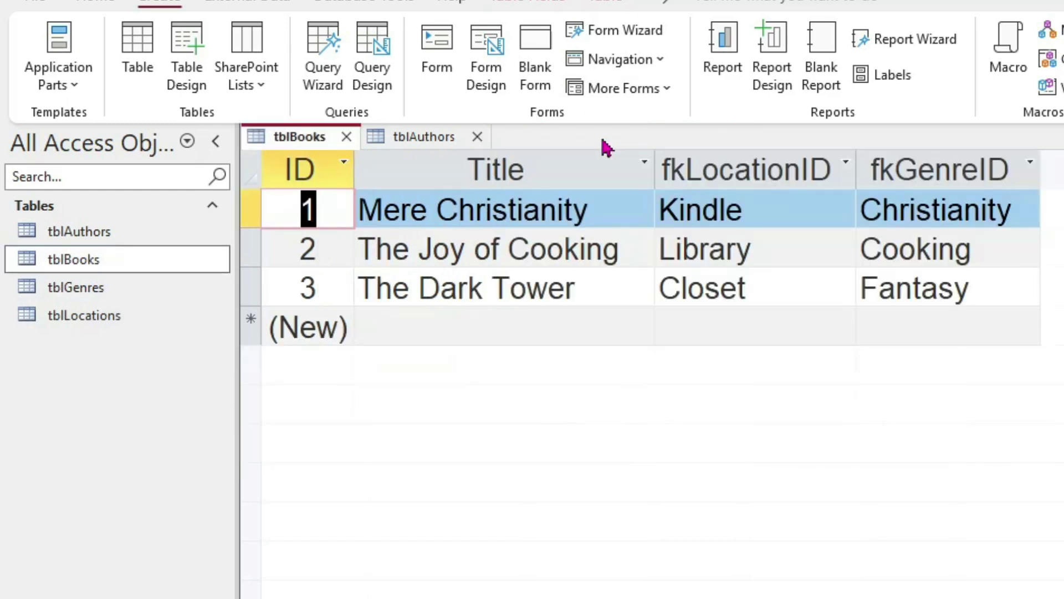
click(476, 136)
right_click(76, 264)
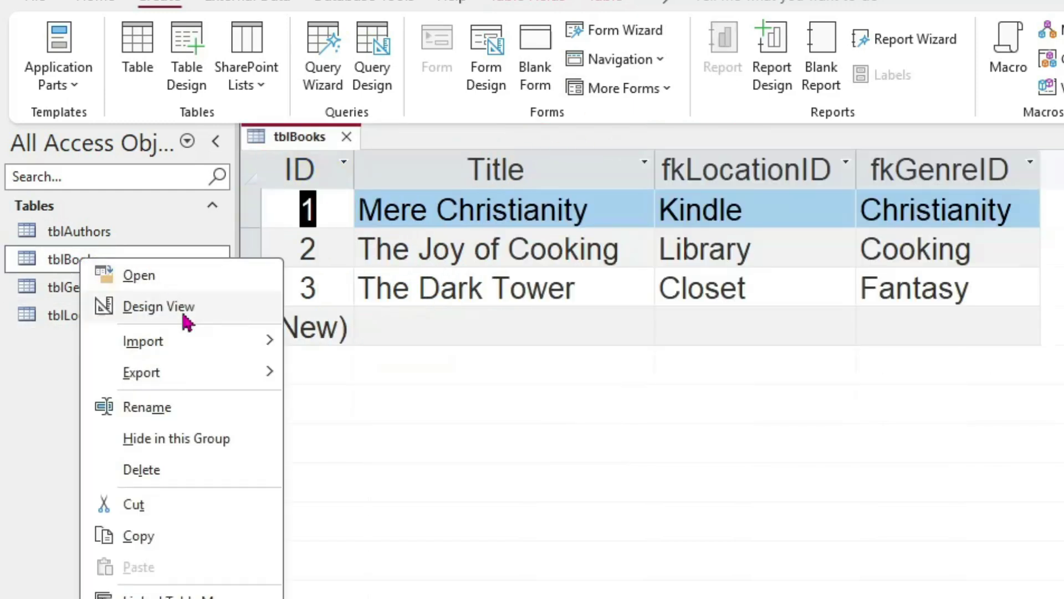
click(124, 304)
click(366, 245)
click(412, 224)
click(415, 248)
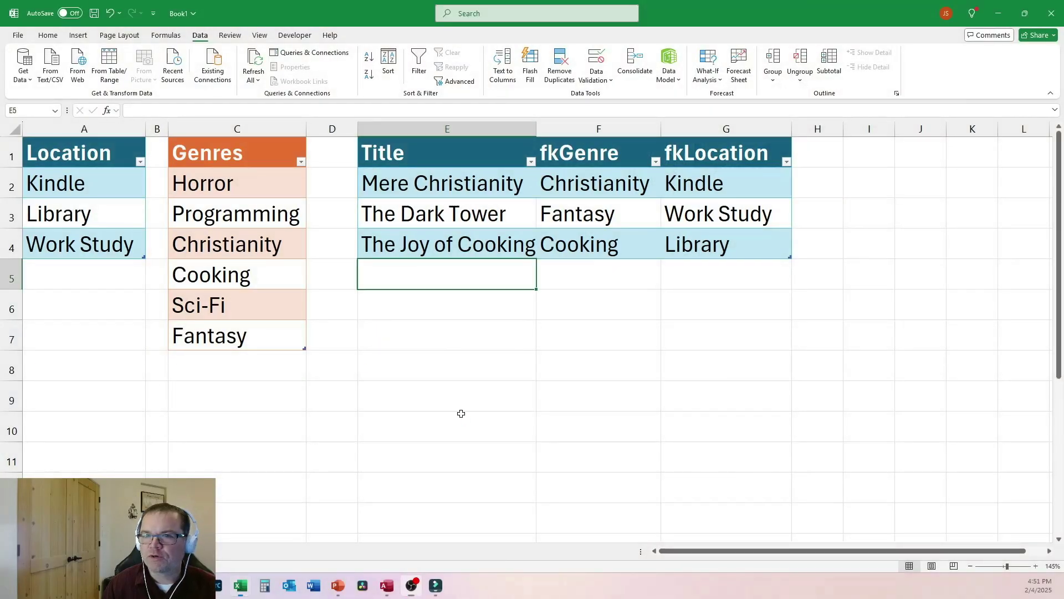
Step: Select the Location list, the Genres list and the book table to review them
click(74, 150)
drag(75, 150, 139, 214)
drag(247, 150, 238, 335)
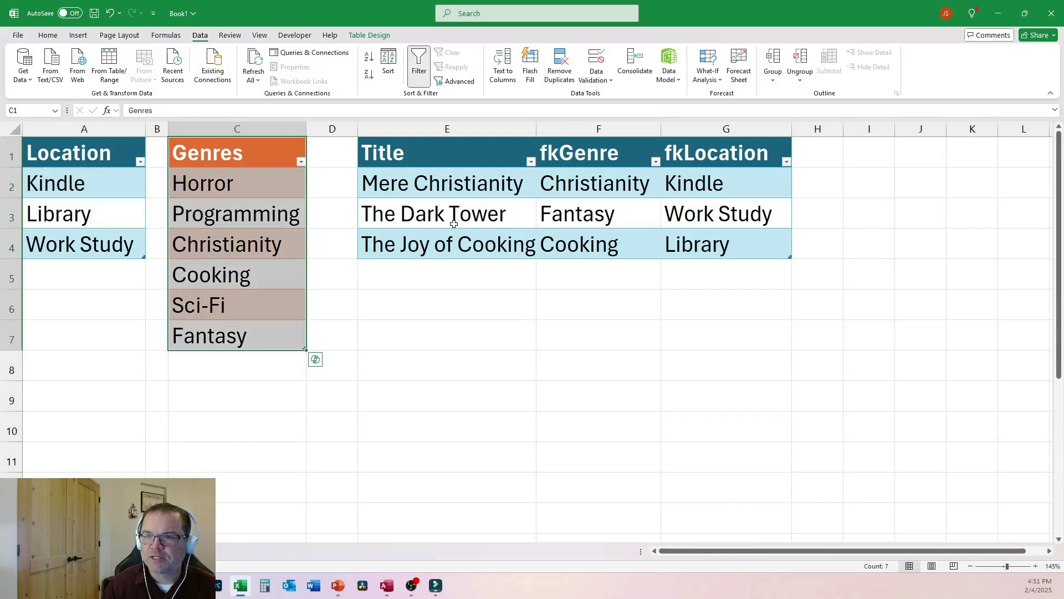
click(451, 214)
drag(385, 152, 714, 244)
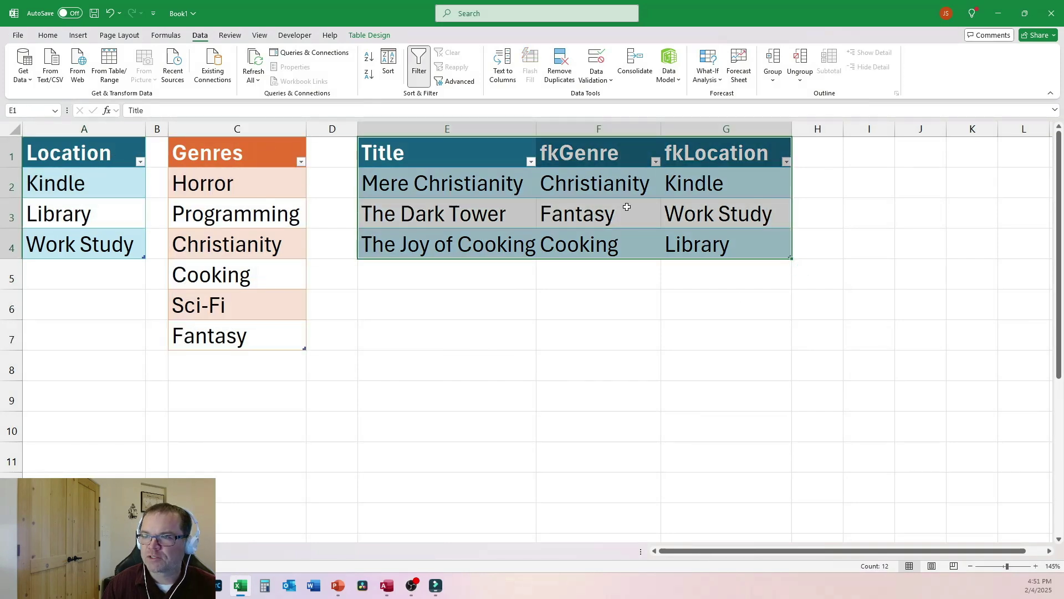
click(652, 187)
Step: Add a new row 5 to the book table with genre Cooking
click(739, 236)
key(Tab)
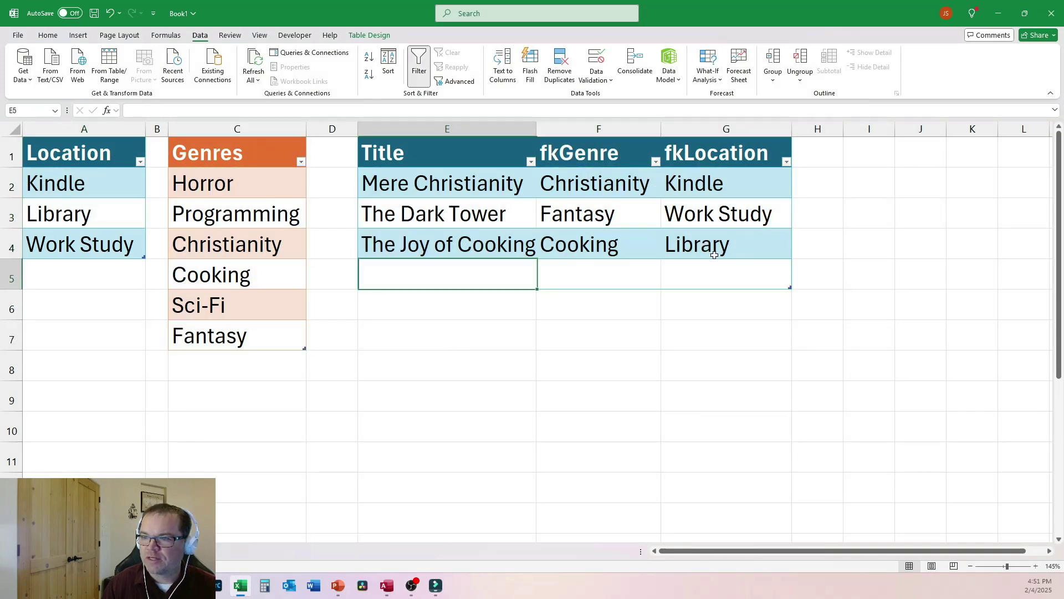
key(Tab)
click(666, 289)
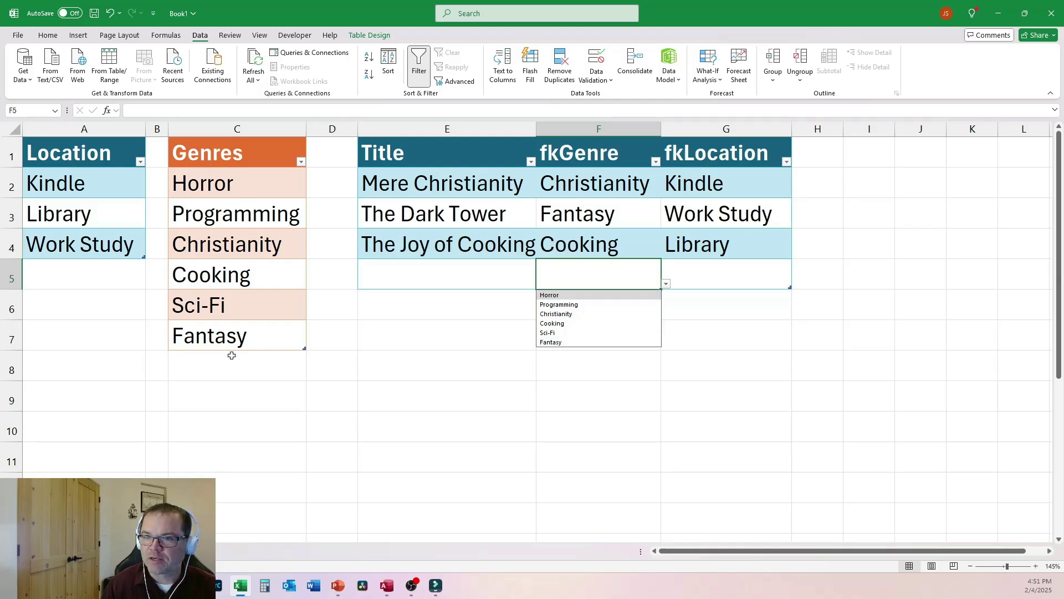
click(564, 325)
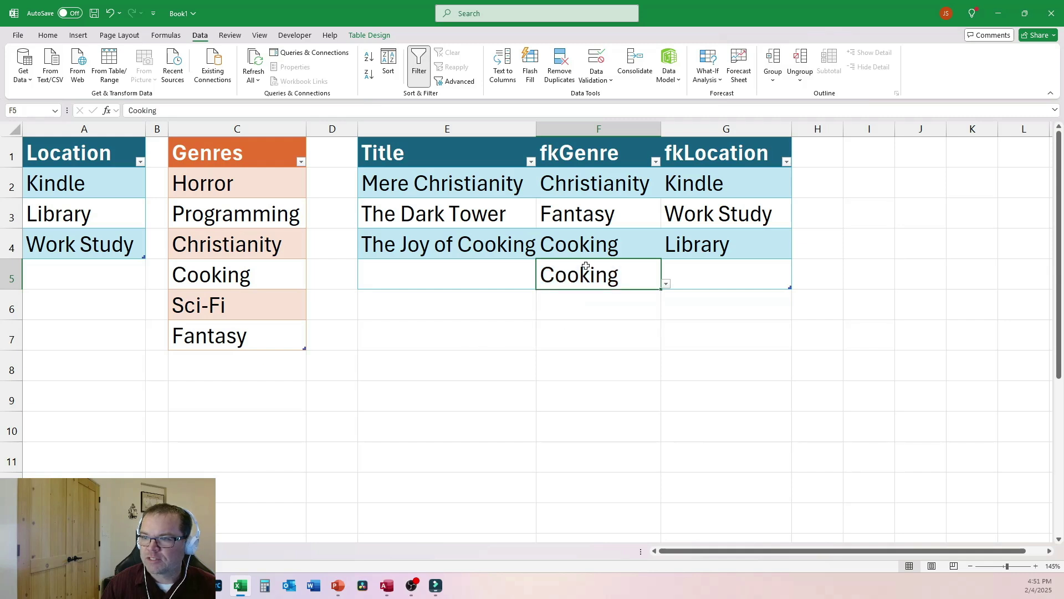
Step: Append Nature to the Genres list and change F5's genre to Nature
click(254, 335)
key(Tab)
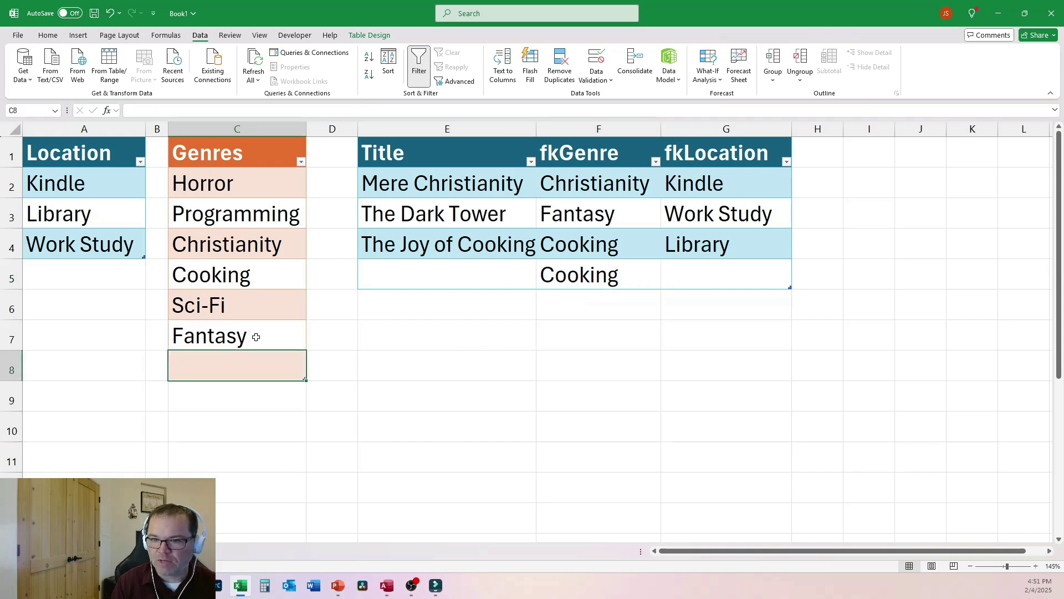
text(Nature)
key(Return)
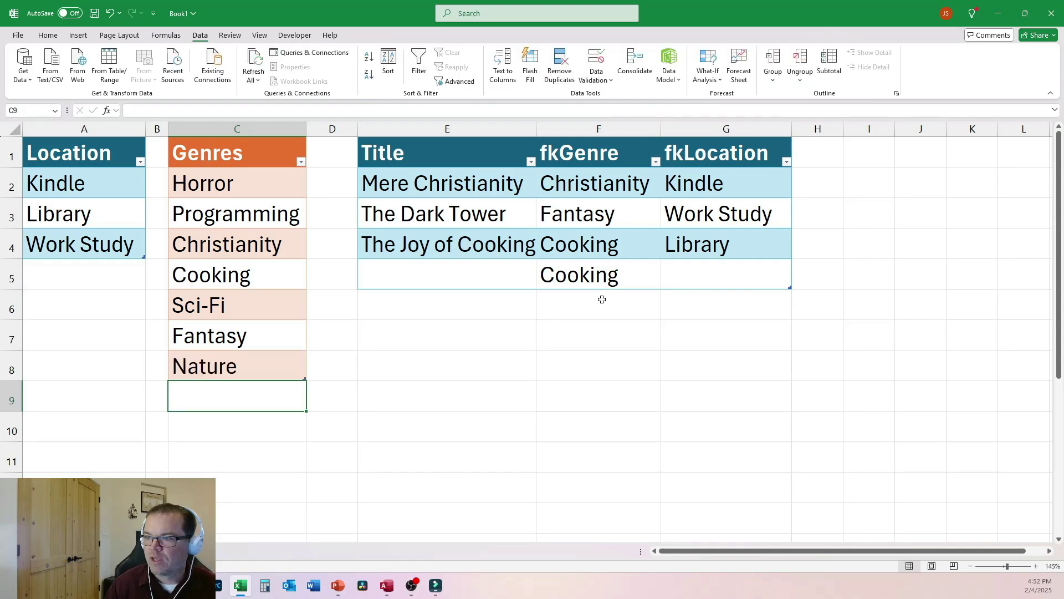
click(637, 274)
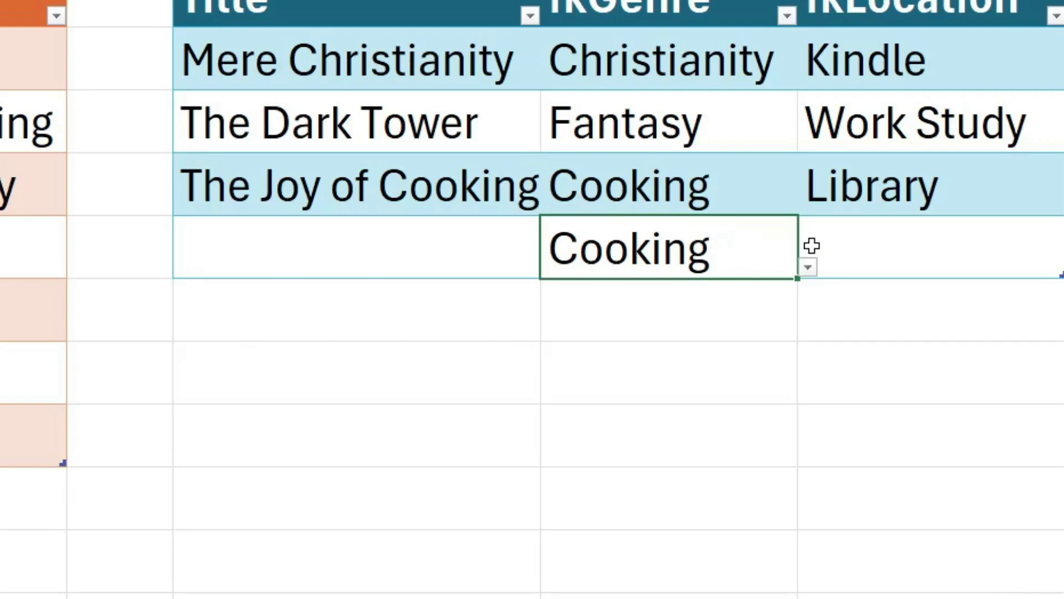
click(808, 267)
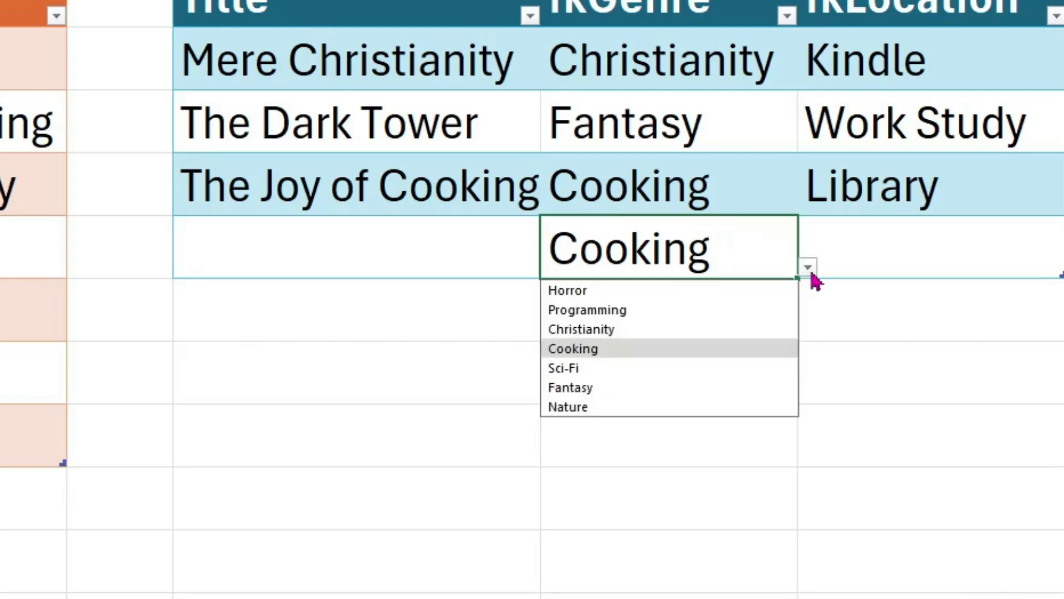
click(571, 407)
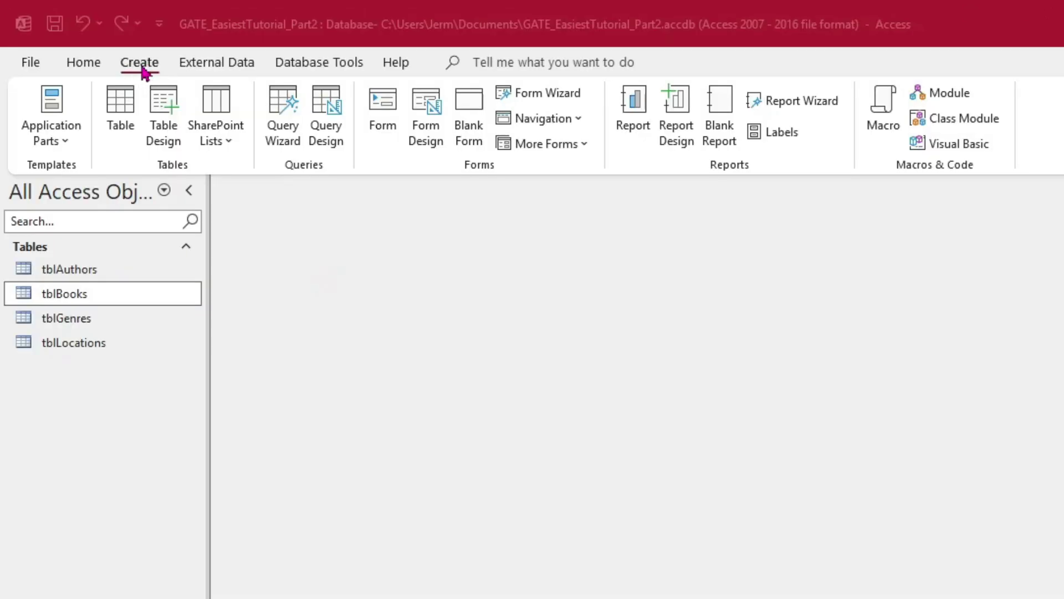
Step: Start a blank query design, adding then removing tblBooks so no tables remain
click(143, 67)
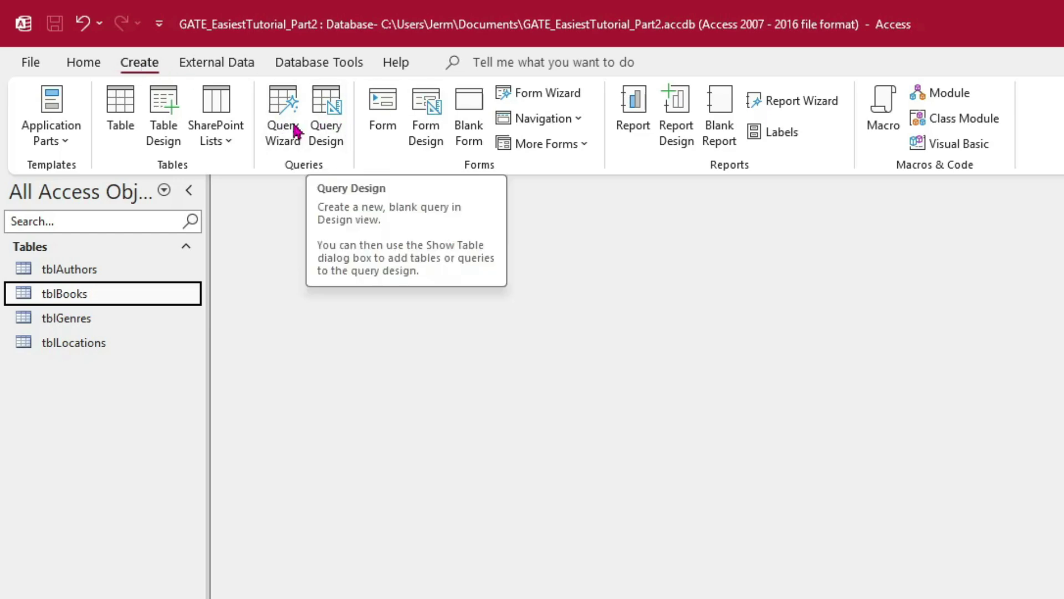
click(327, 117)
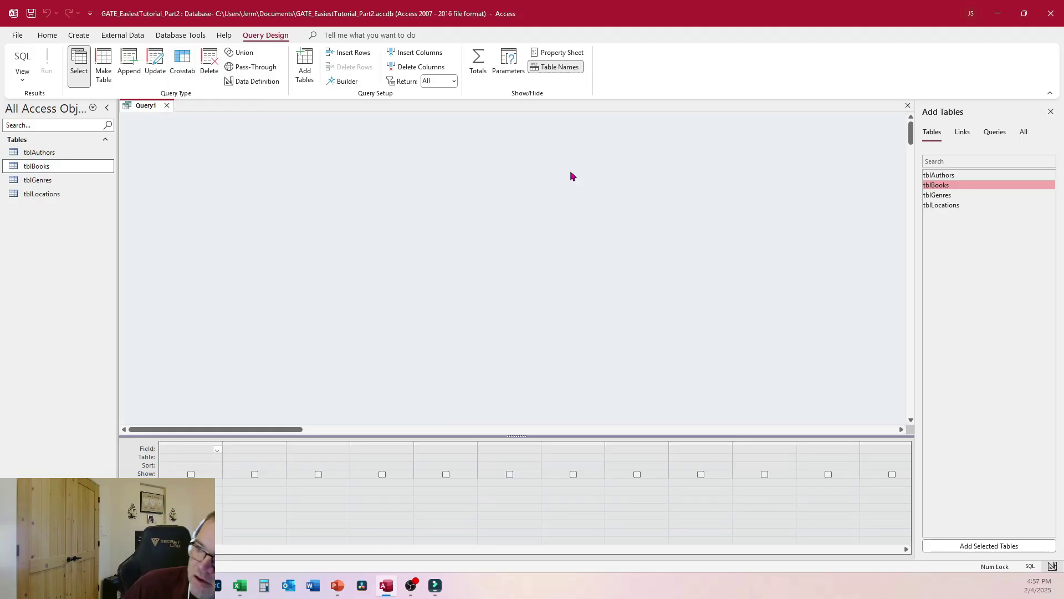
click(984, 545)
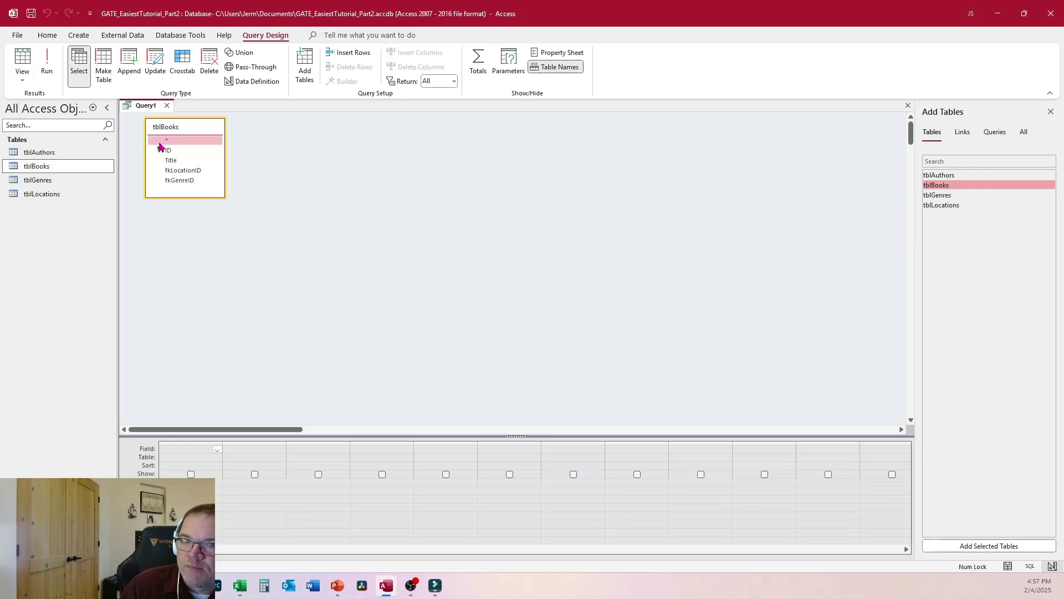
drag(198, 130, 237, 150)
right_click(237, 151)
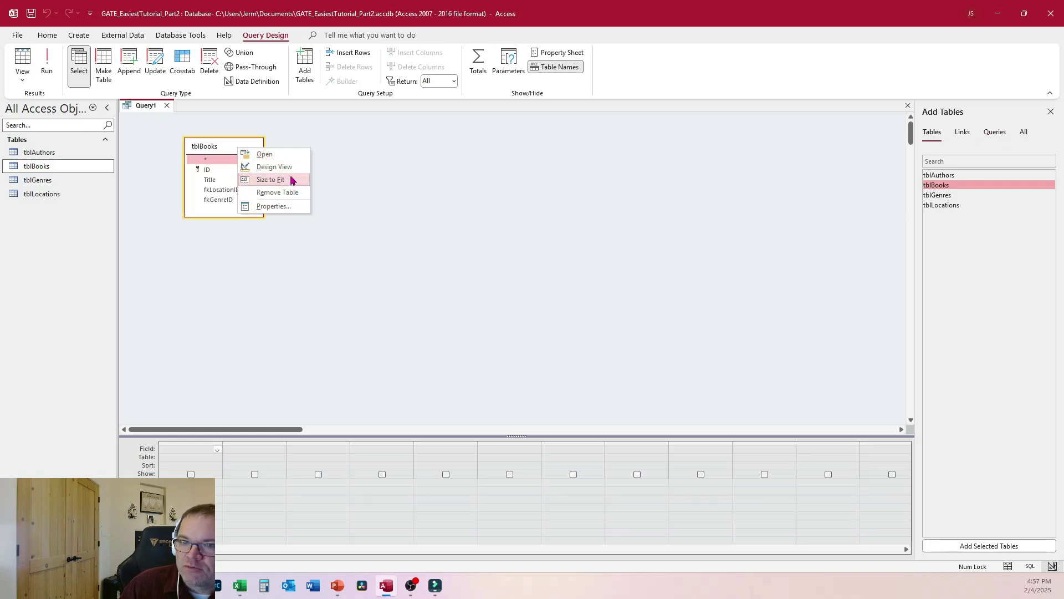
click(302, 193)
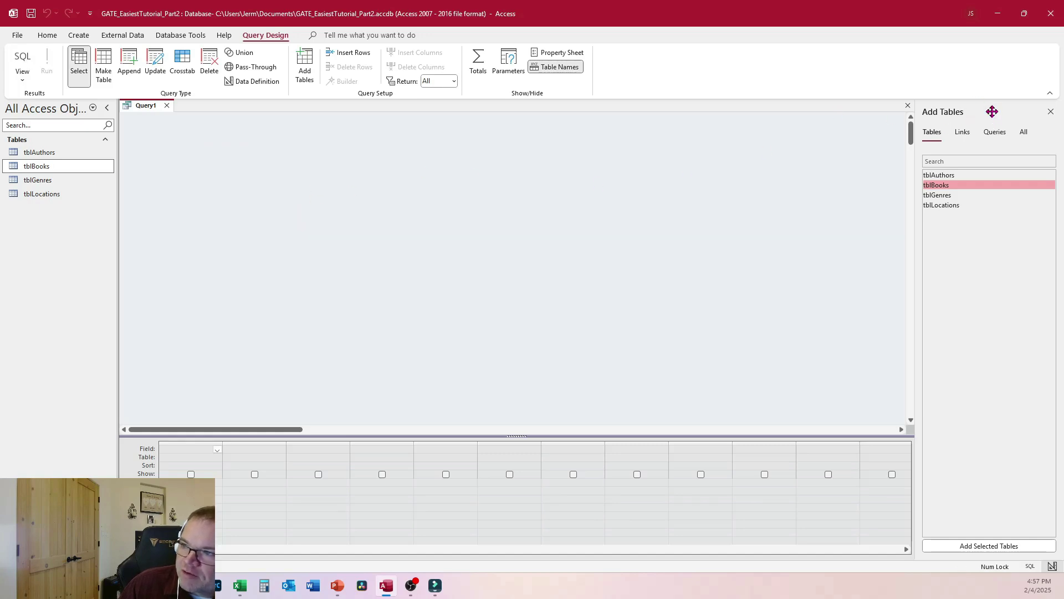
drag(992, 111, 866, 130)
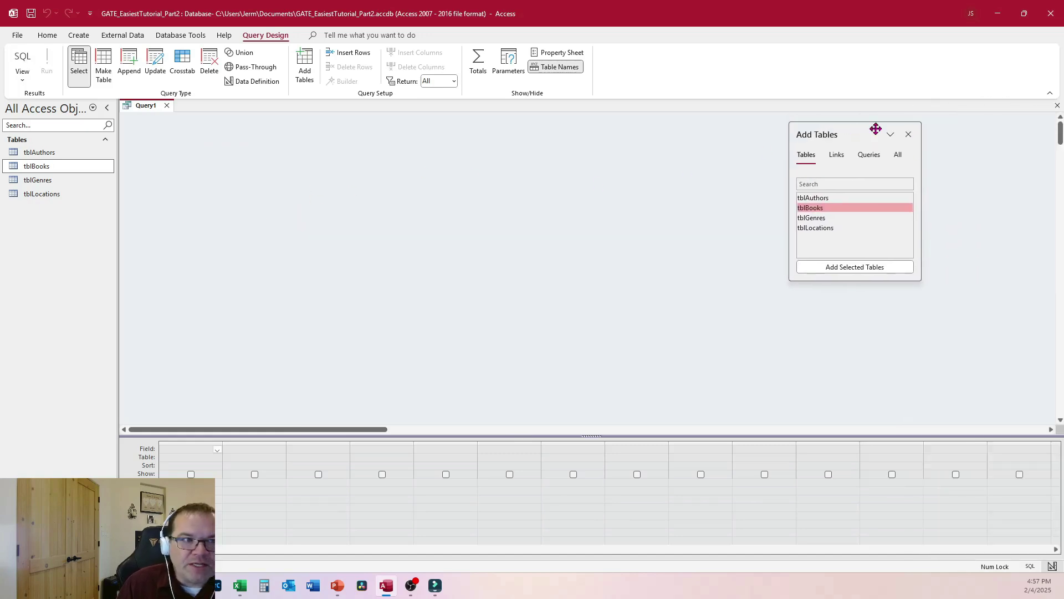
Step: Drag tblGenres into Query1, enlarge its field list, and add tblGenres.* to the grid
click(908, 136)
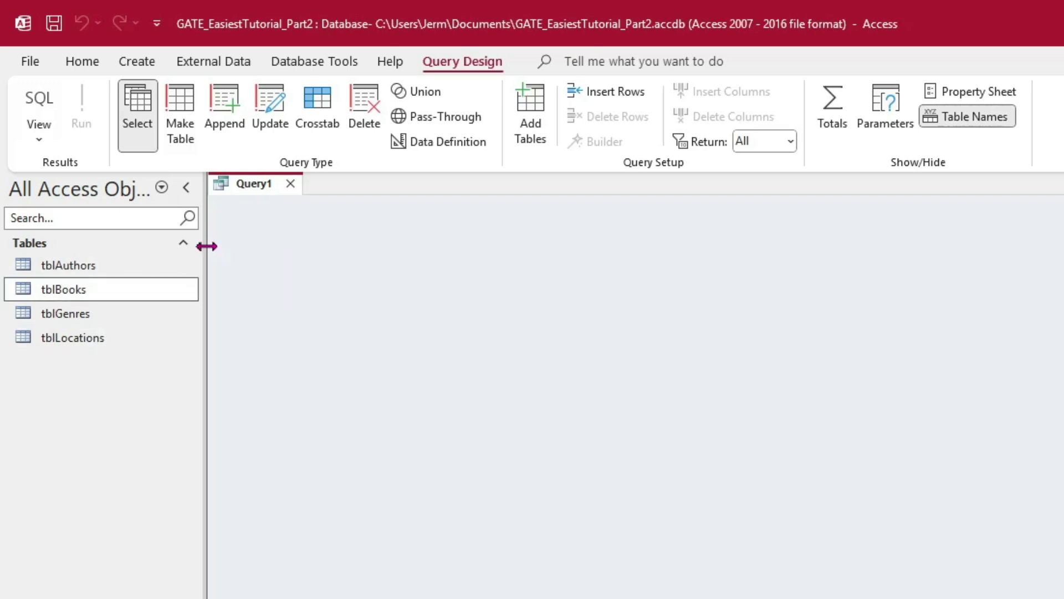
click(78, 320)
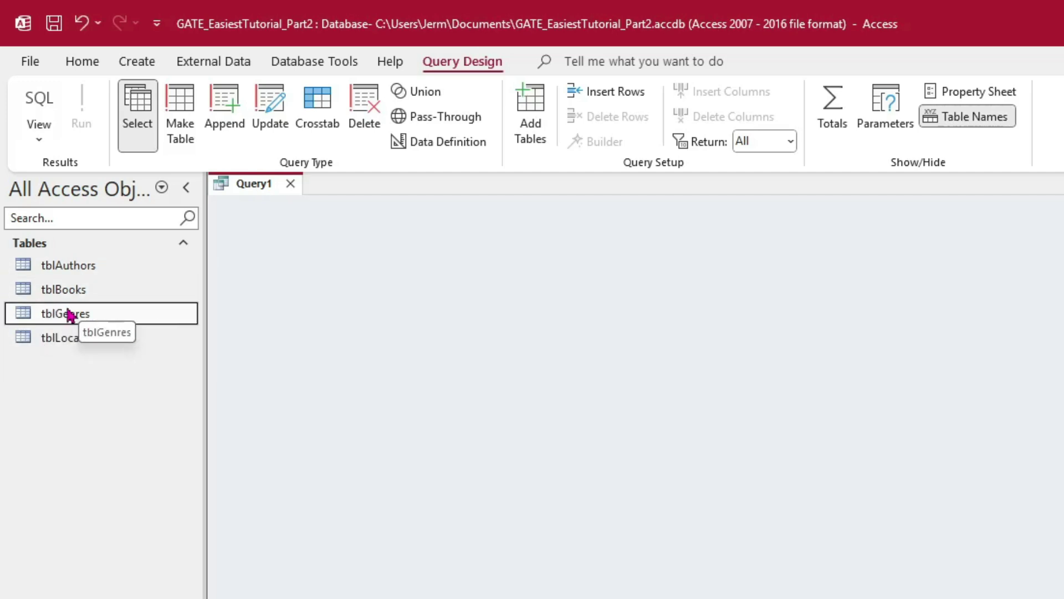
drag(51, 316, 400, 314)
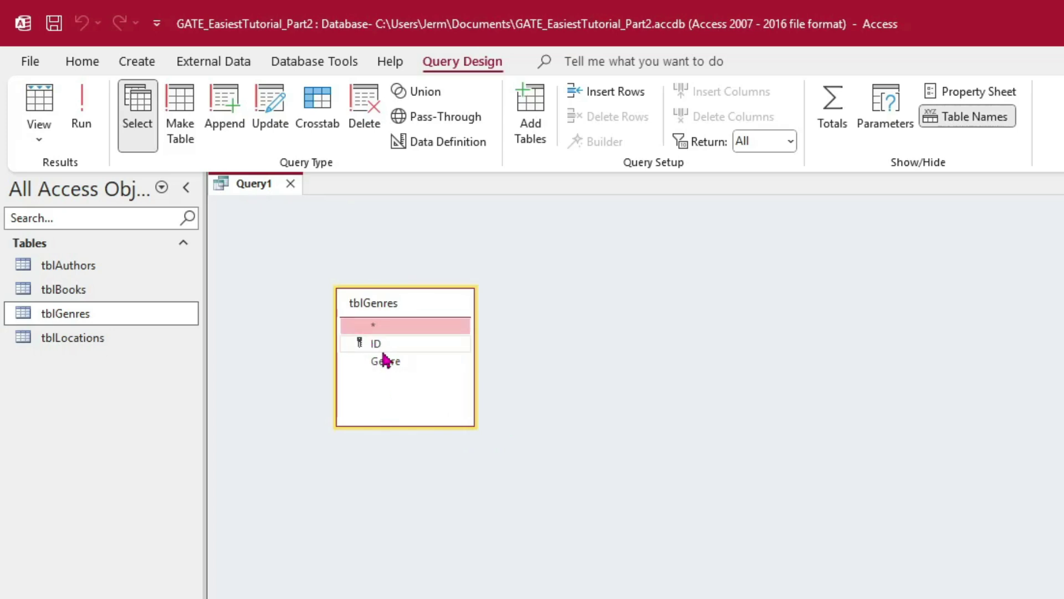
drag(378, 423, 379, 597)
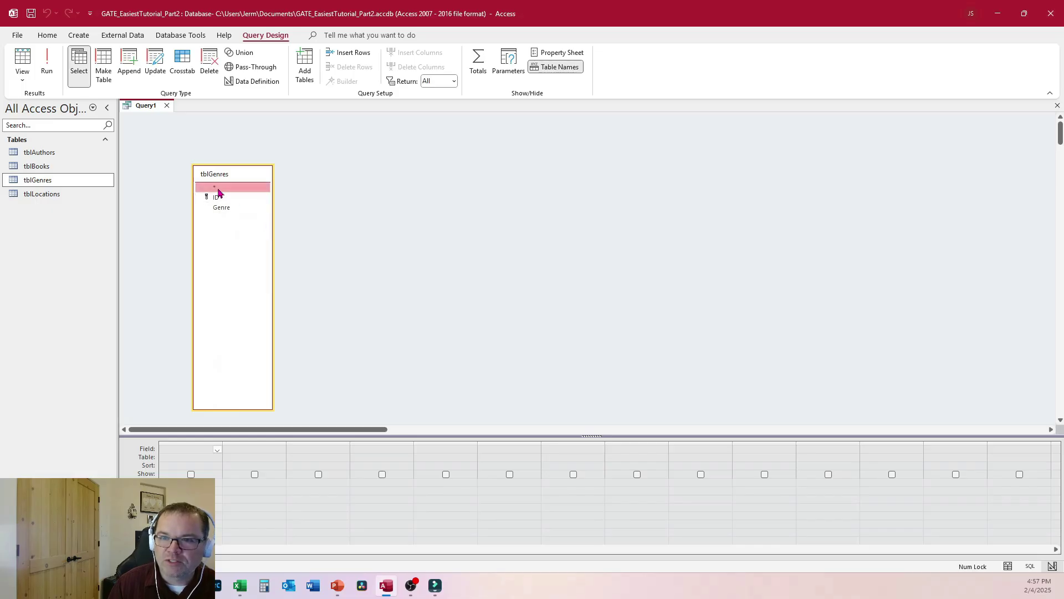
double_click(377, 326)
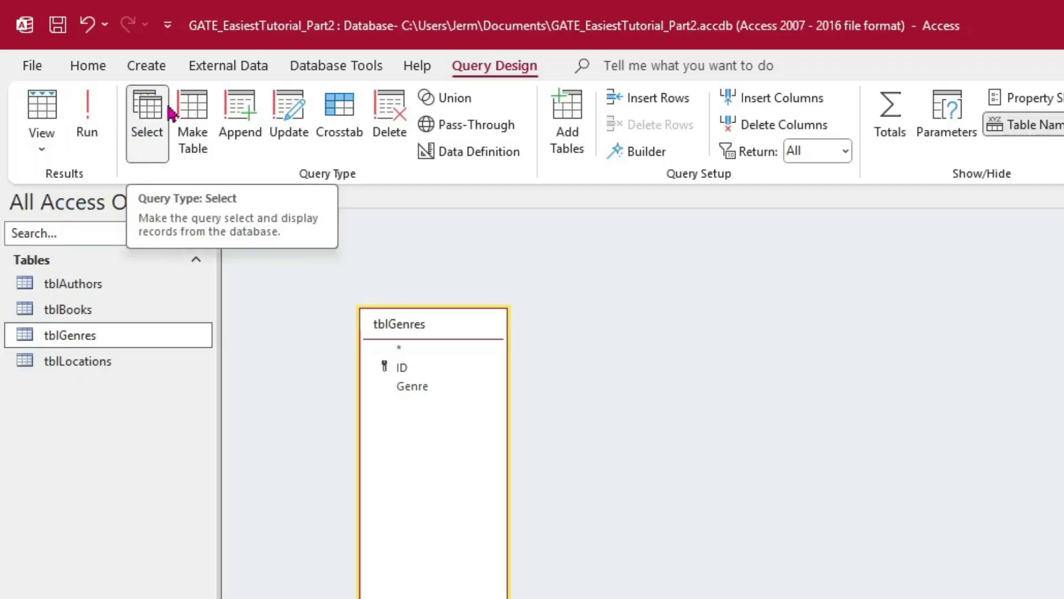
Step: Run Query1 to list the six genres, compare with tblGenres, then return to Design View
click(87, 119)
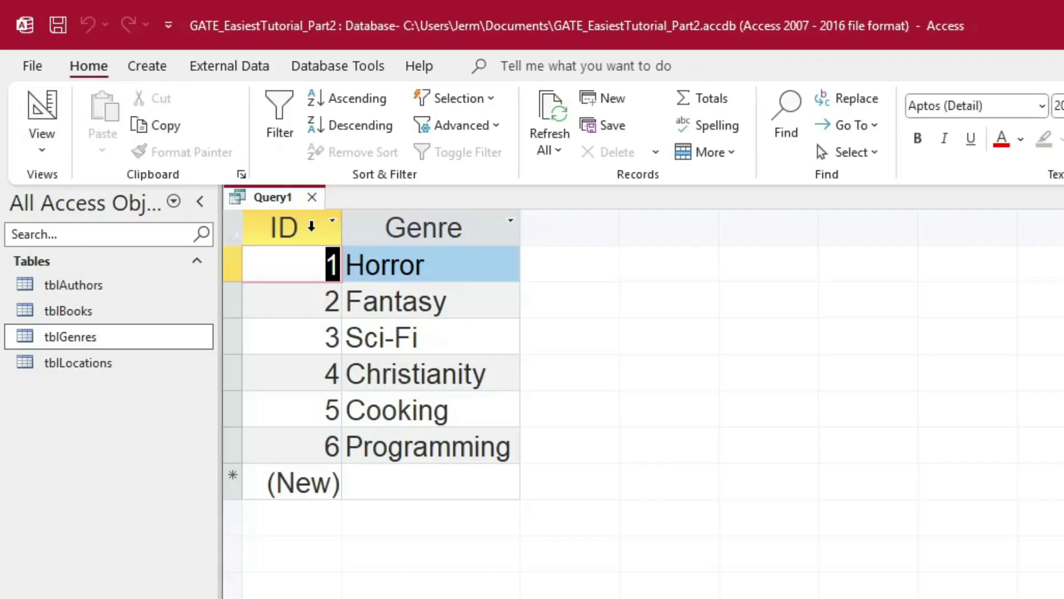
double_click(105, 337)
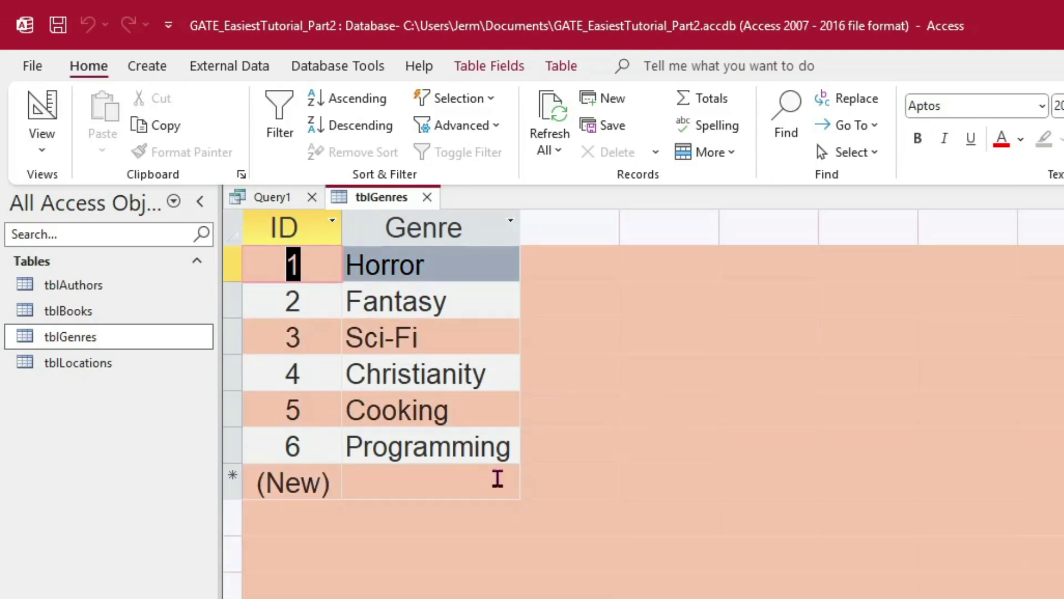
click(496, 482)
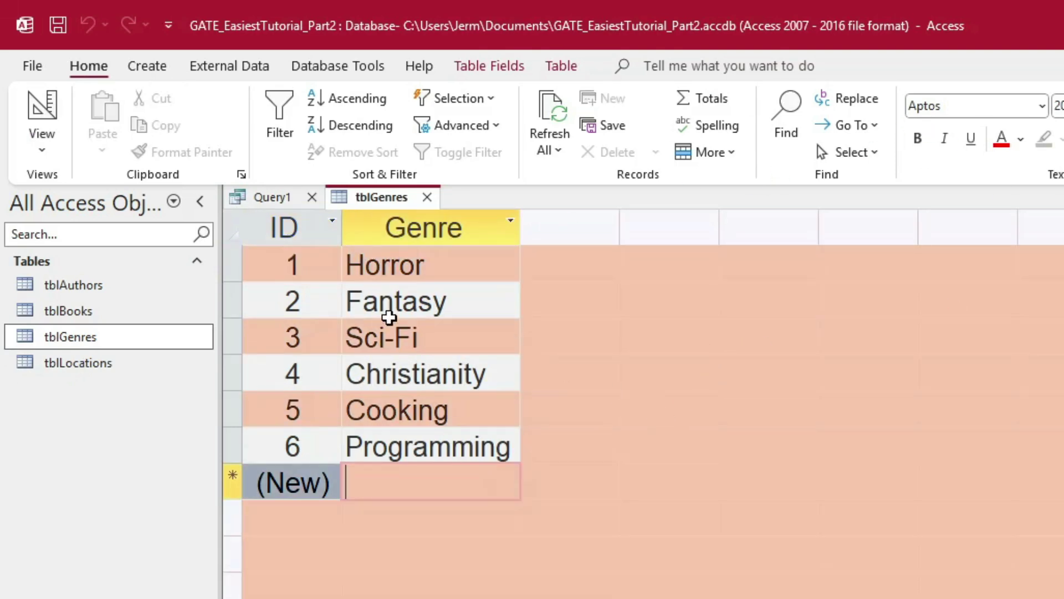
click(277, 198)
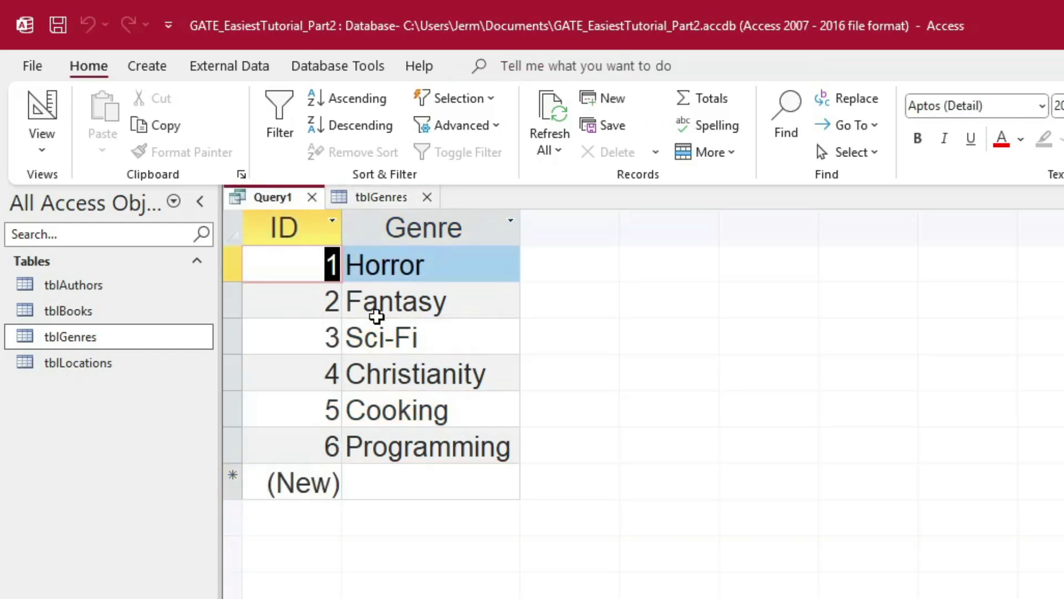
click(379, 203)
click(290, 202)
right_click(277, 207)
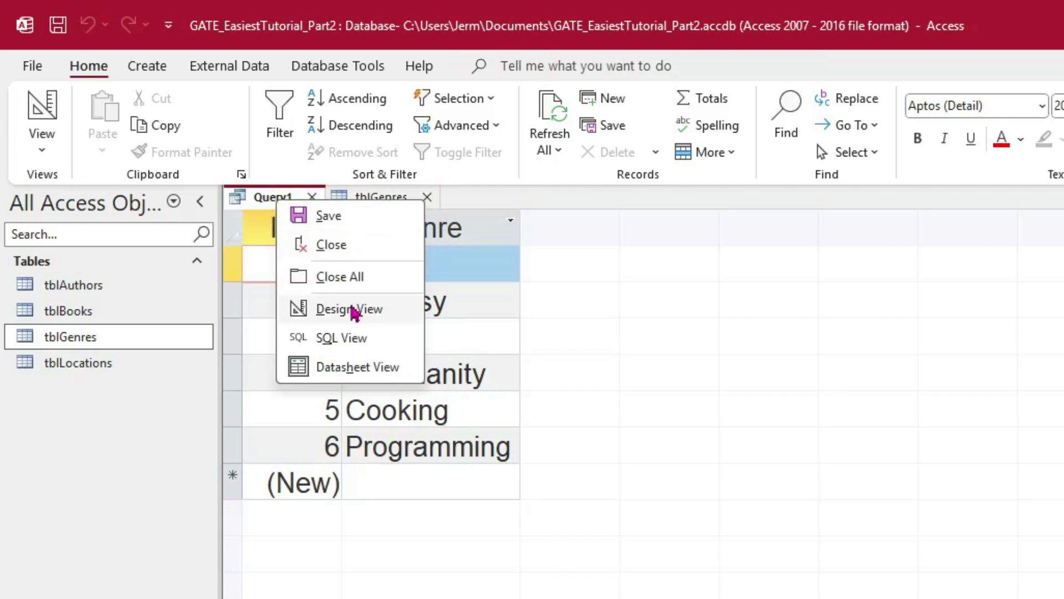
click(884, 542)
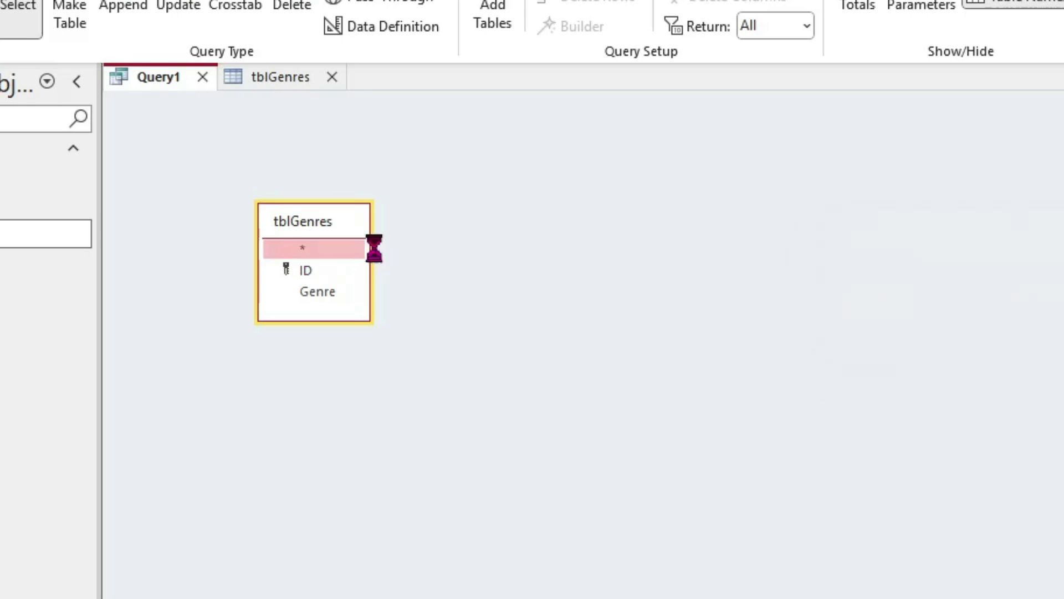
Step: Save Query1, starting to enter qryGenres as its name
key(ctrl+s)
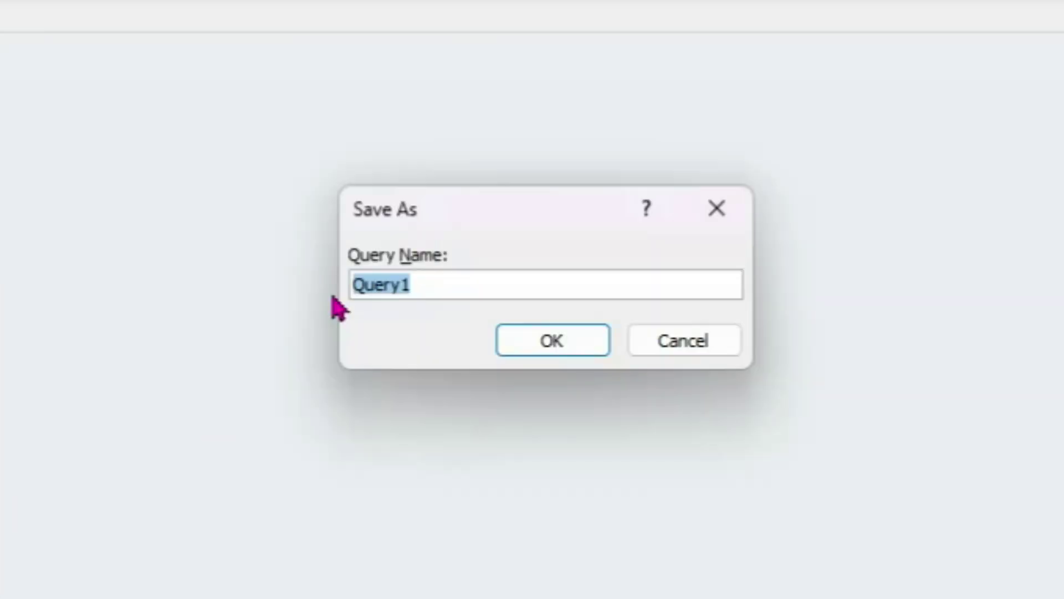
text(qry)
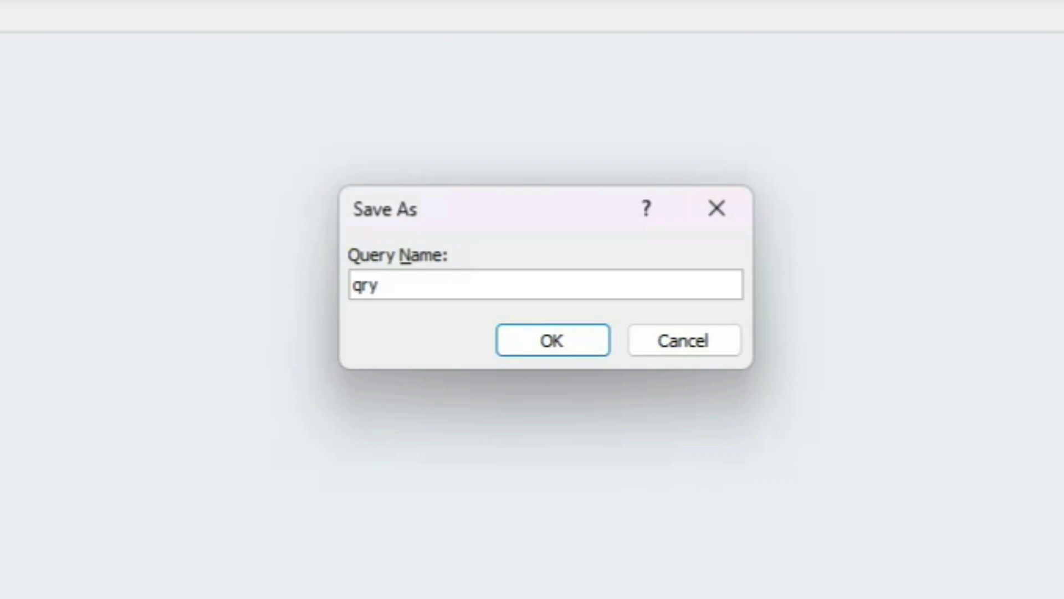
text(Ge)
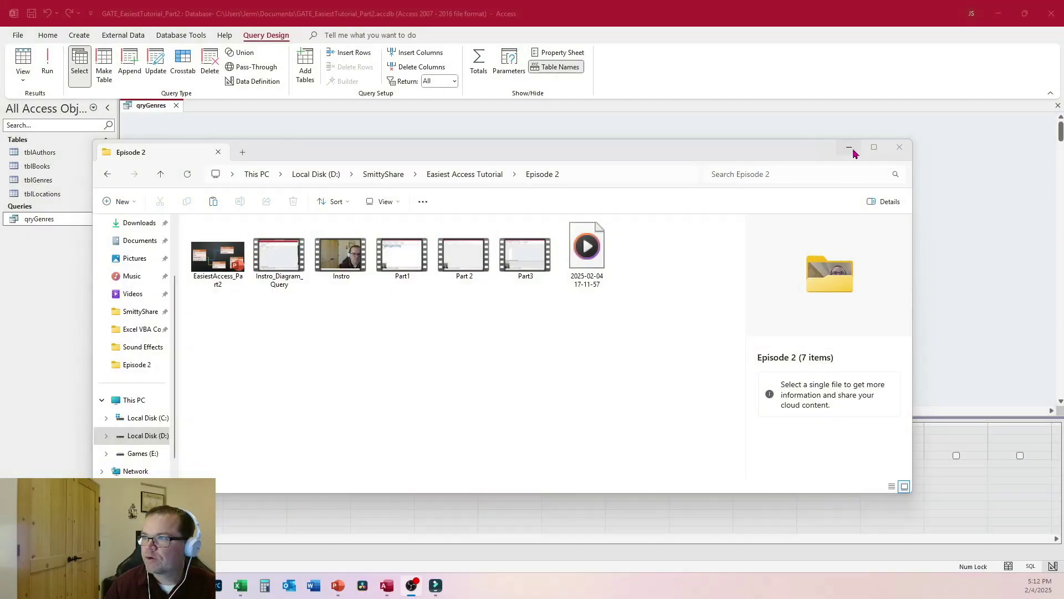
Step: Close qryGenres and add a Number field named Score to tblGenres in Design View
click(849, 148)
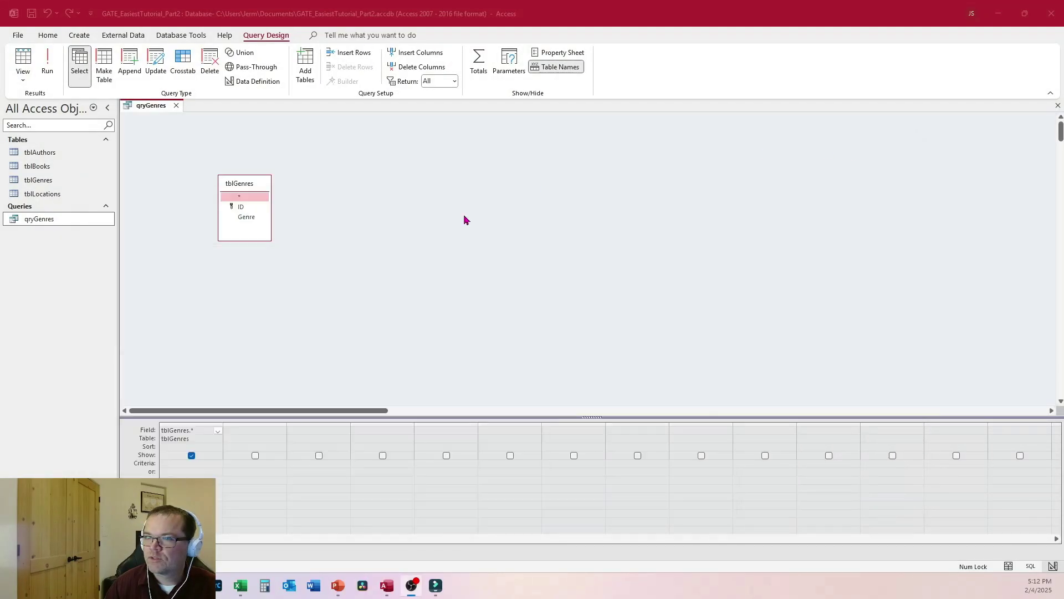
click(176, 107)
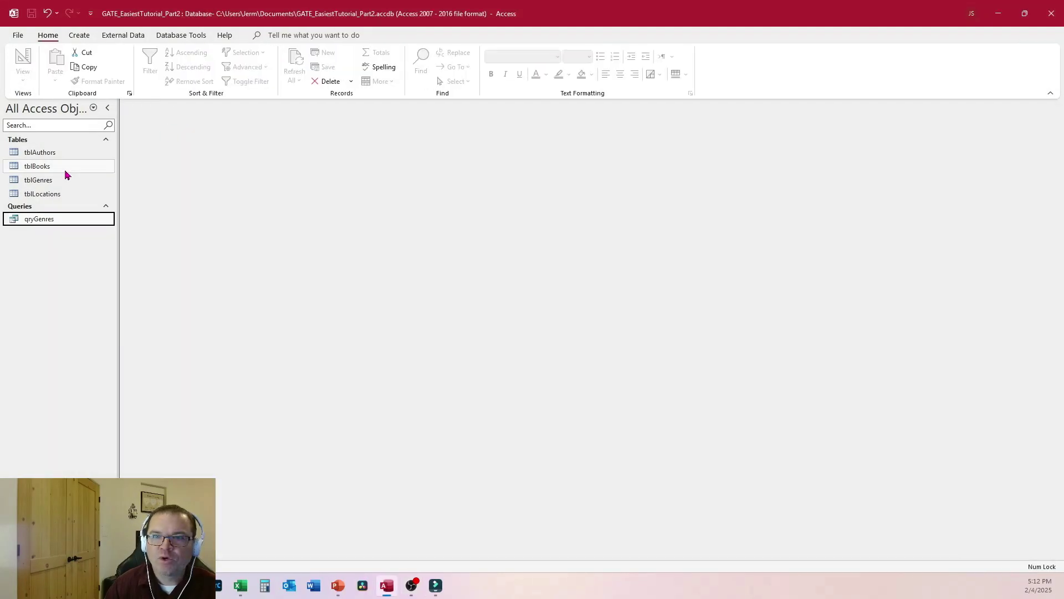
click(39, 183)
right_click(40, 187)
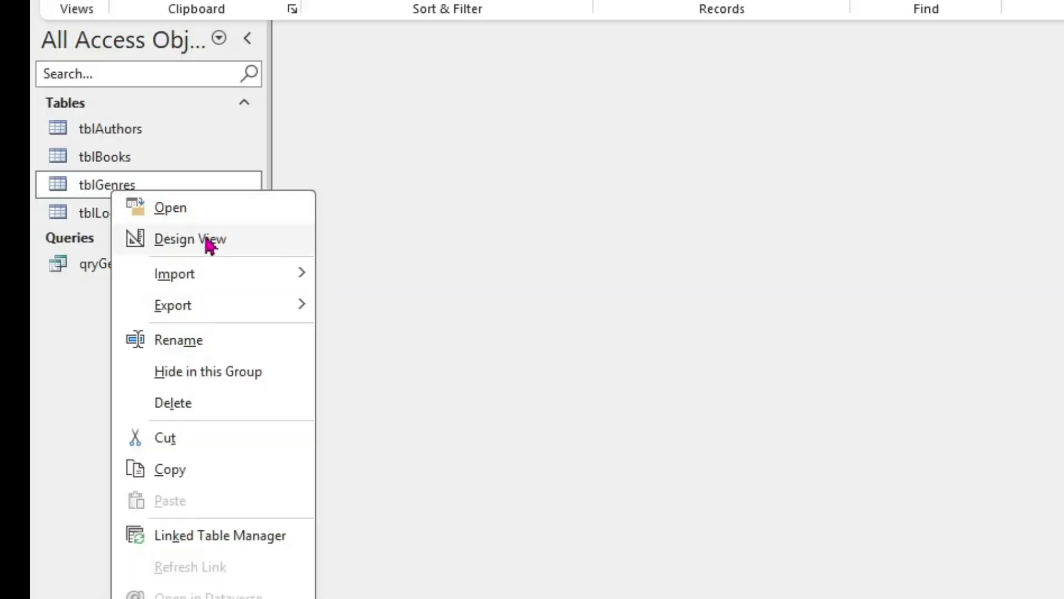
click(87, 204)
click(176, 147)
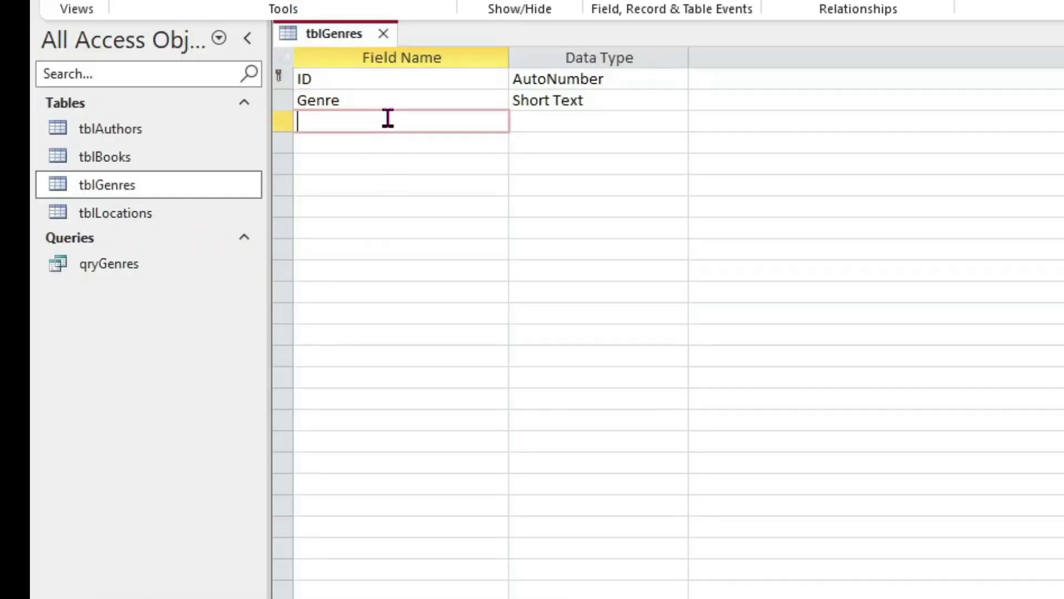
key(Tab)
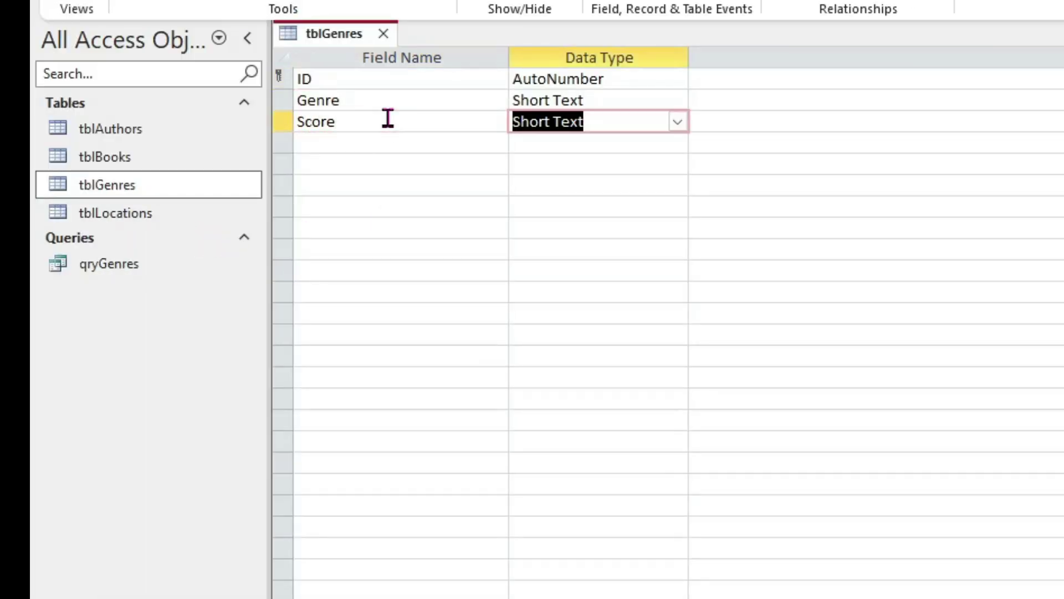
text(n)
key(Tab)
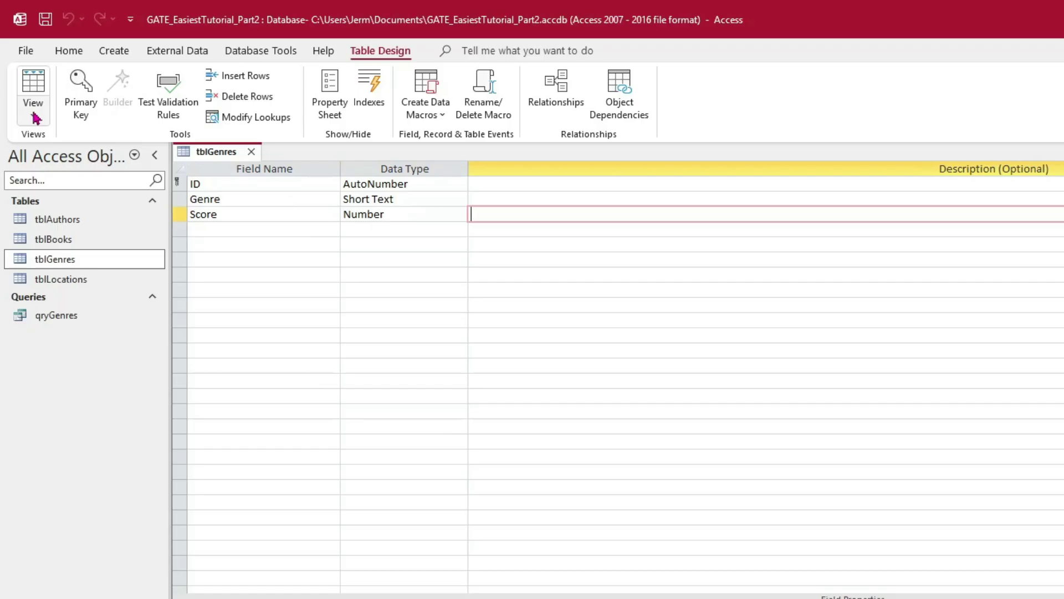
Step: Enter Scores 4, 3, 2, 5, 3 and 5 for the six genres, then close tblGenres
click(42, 117)
click(83, 147)
click(421, 202)
text(4)
click(437, 234)
text(3)
click(443, 258)
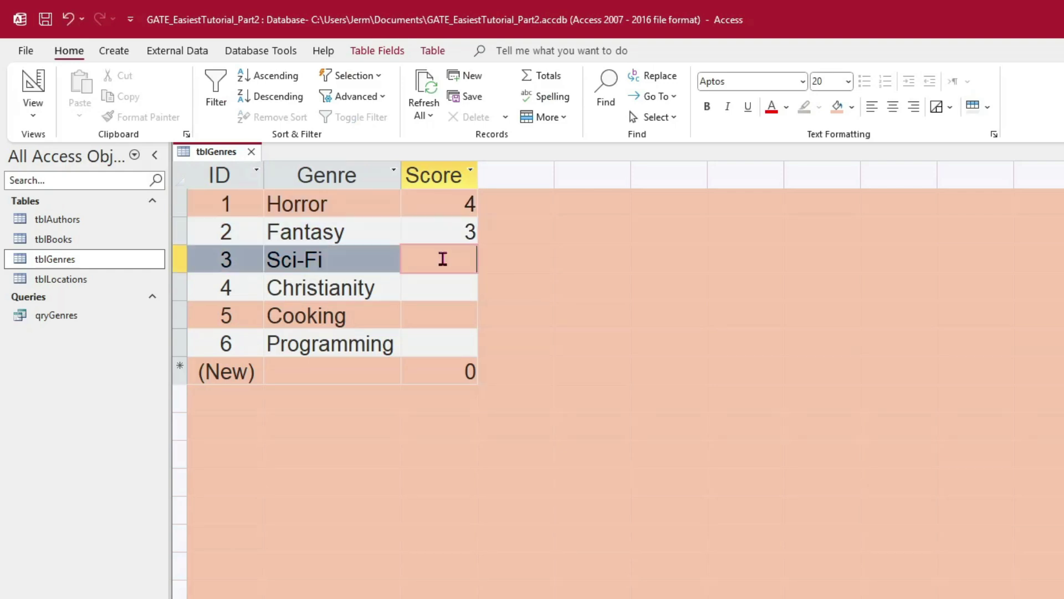
text(2)
click(436, 288)
text(5)
click(458, 313)
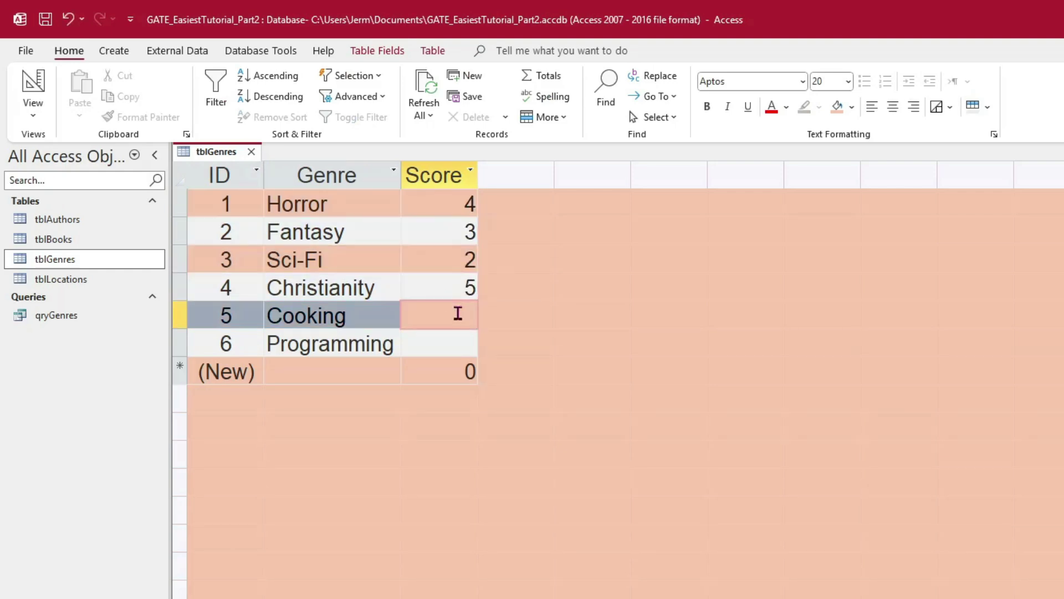
text(3)
click(430, 342)
text(6)
click(435, 368)
double_click(447, 345)
text(5)
click(431, 375)
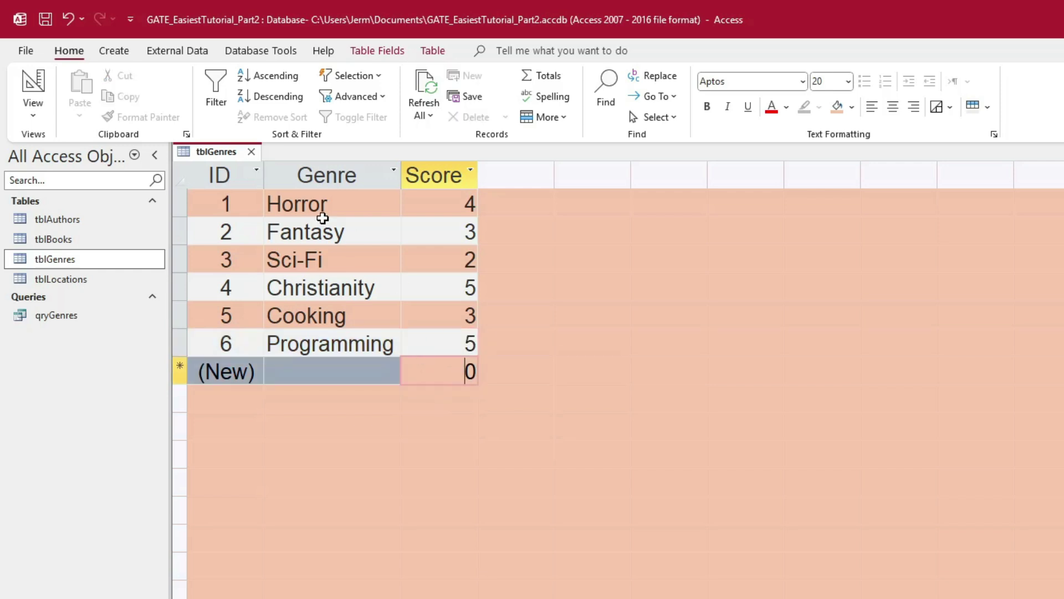
click(252, 153)
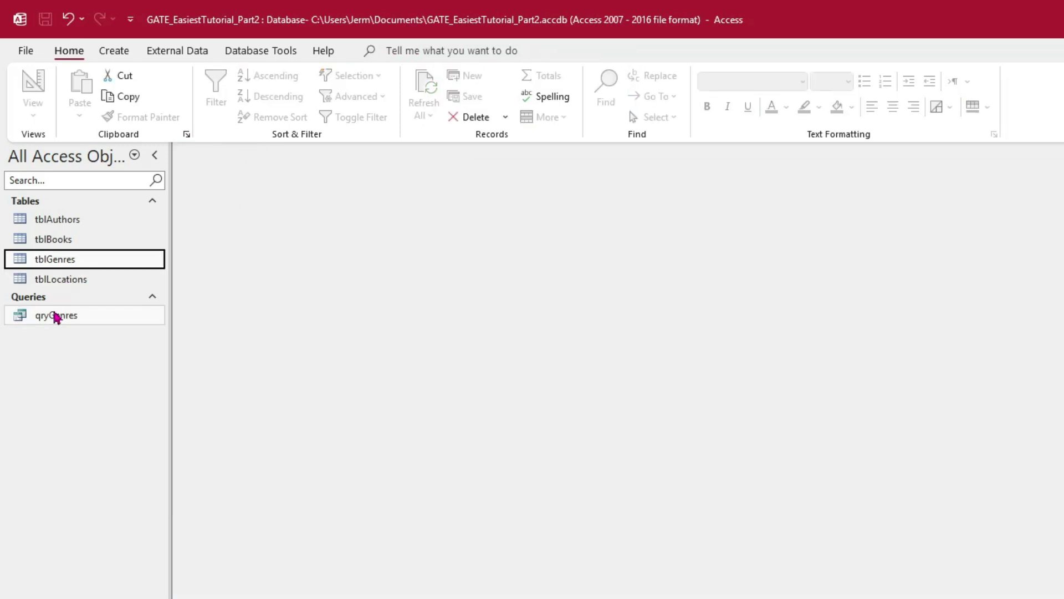
Step: Open qryGenres in Design View, tidy the tblGenres field list, and run it
right_click(60, 320)
click(123, 349)
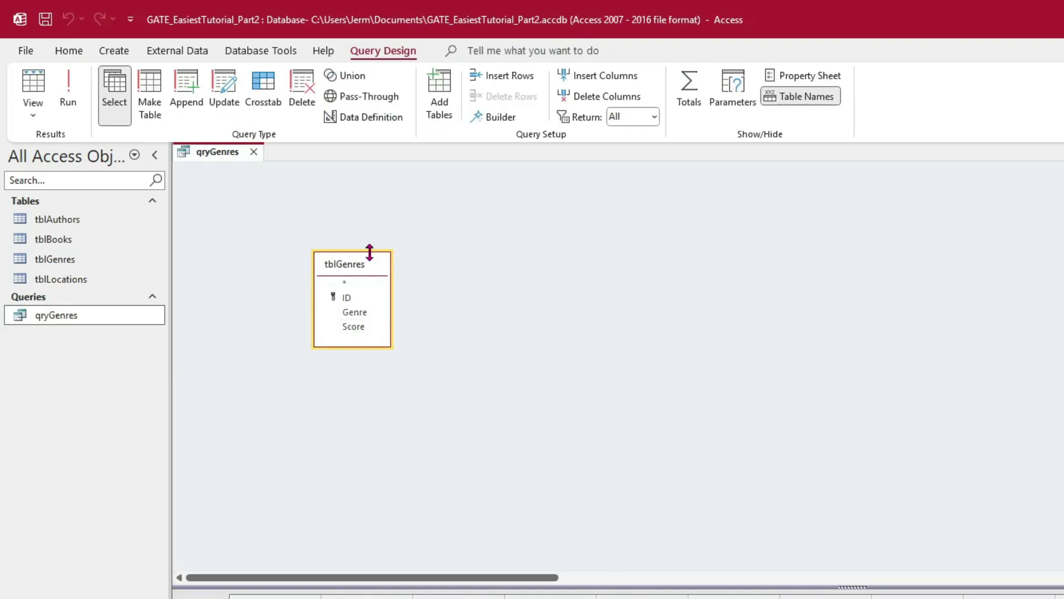
drag(377, 271, 508, 267)
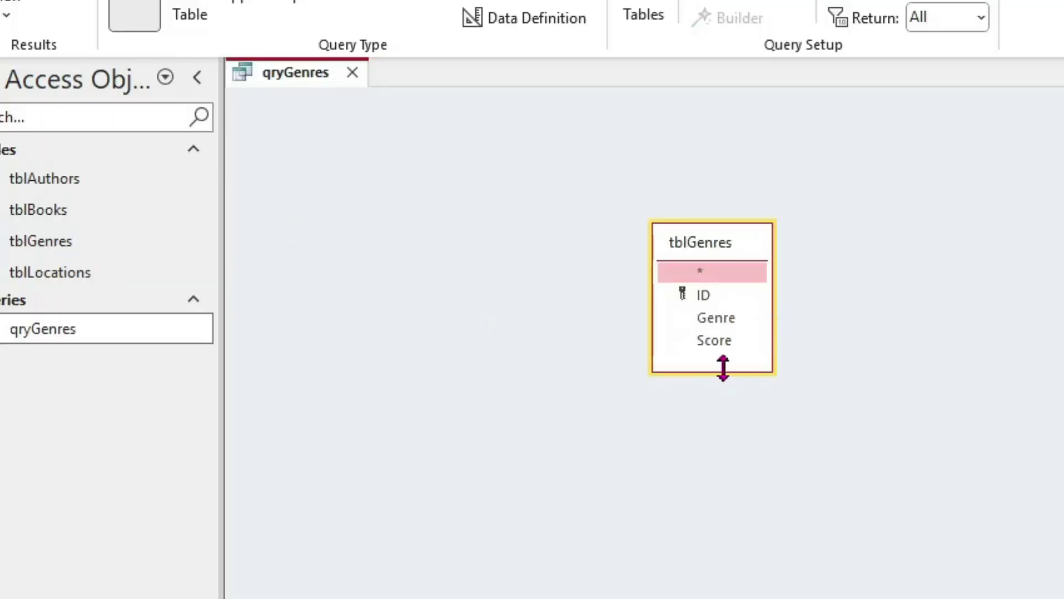
drag(724, 368, 725, 363)
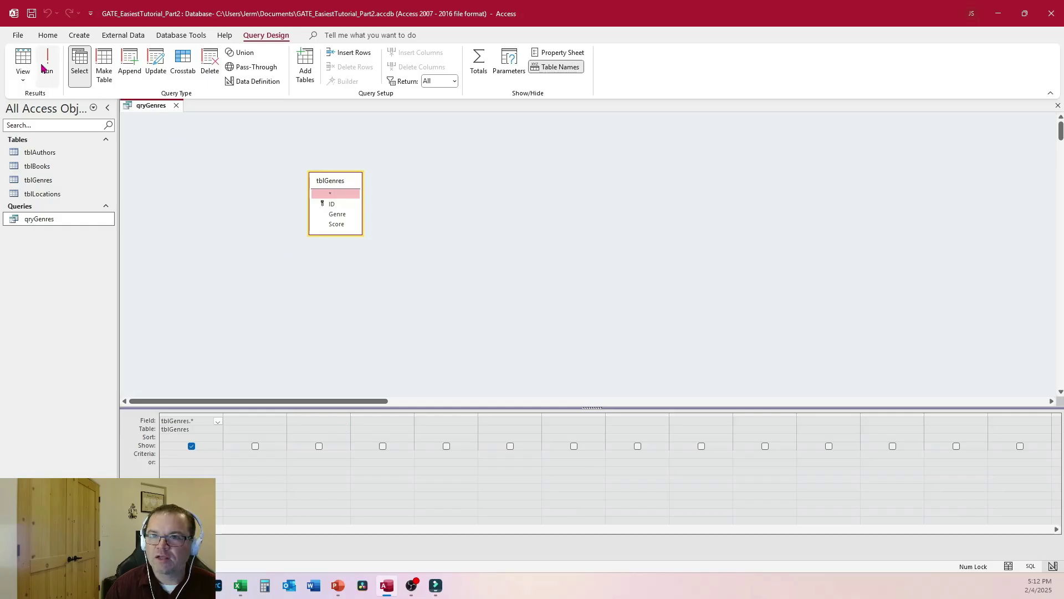
click(46, 68)
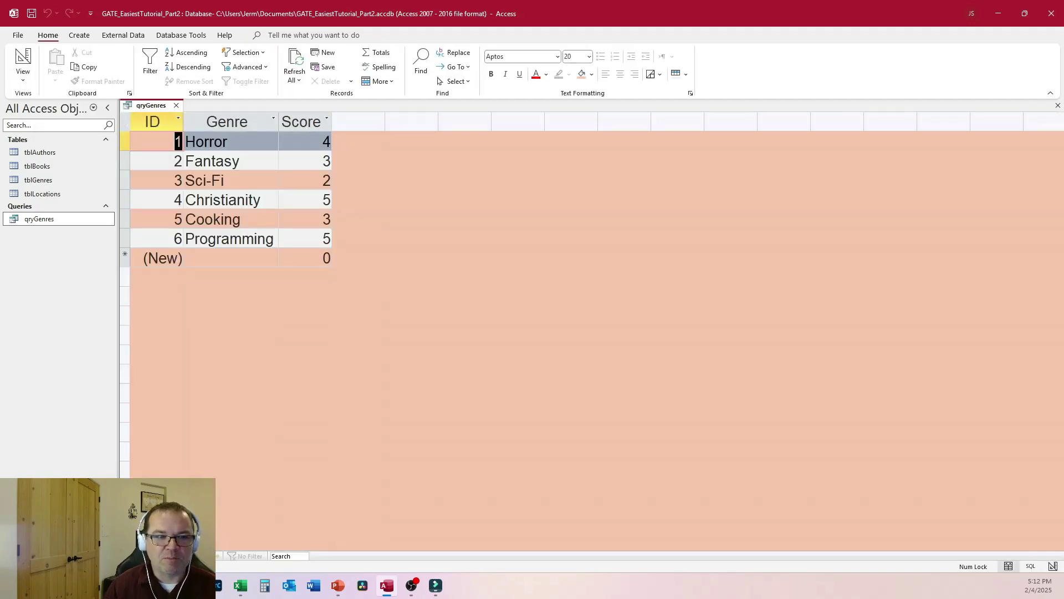
Step: Add Score as the second grid column and begin its criterion >=[Enter minimum Score]
key(ctrl+period)
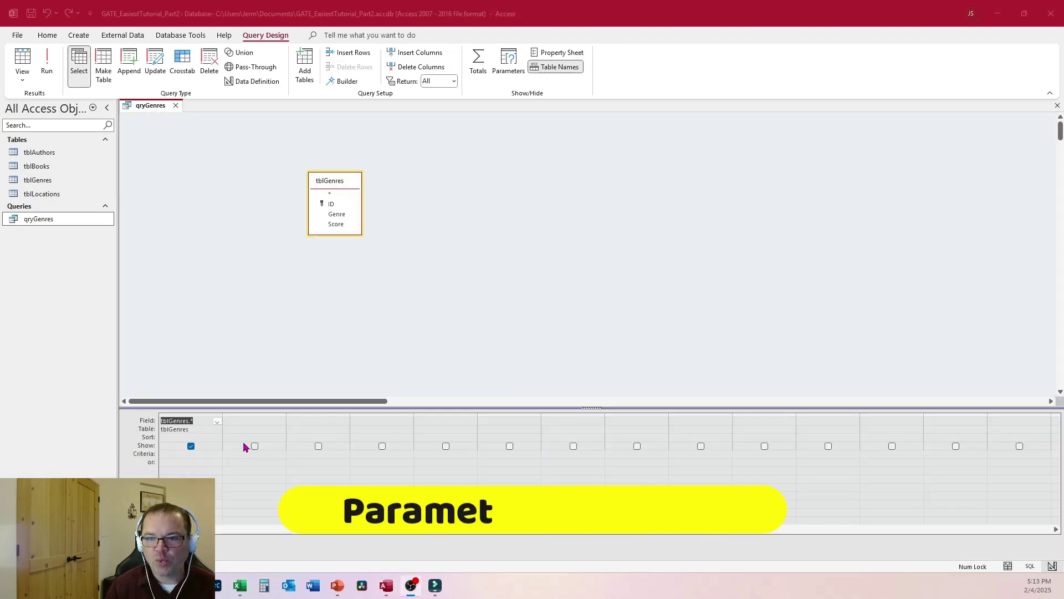
click(266, 415)
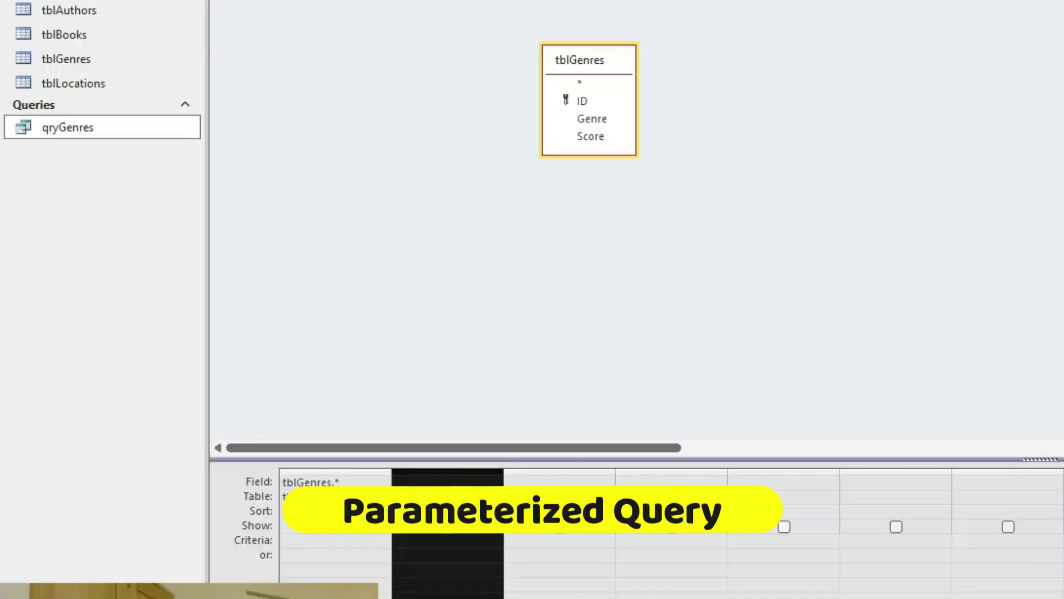
click(453, 482)
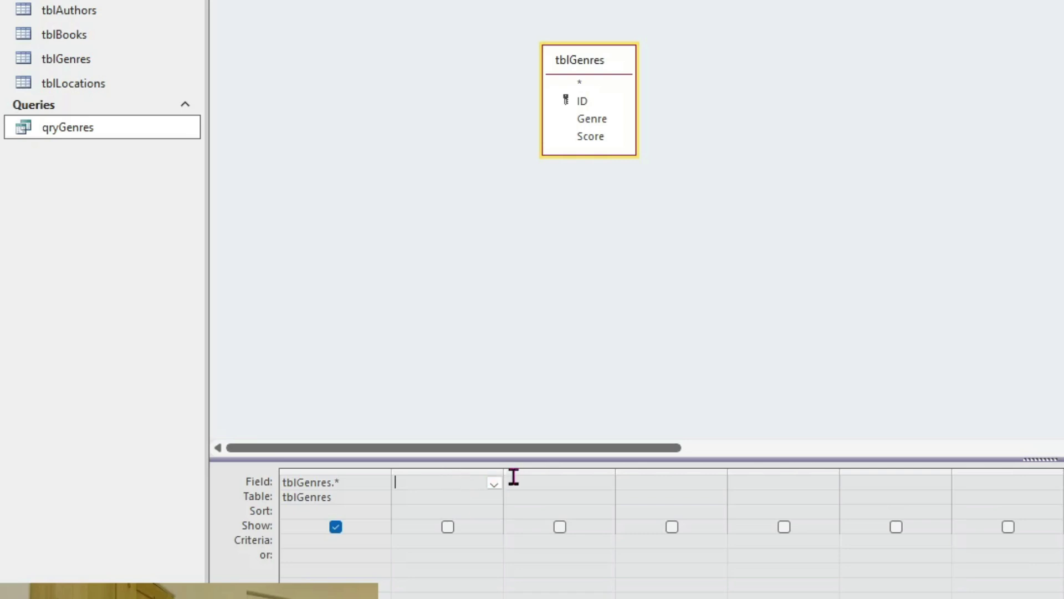
drag(506, 471, 563, 471)
text(Score)
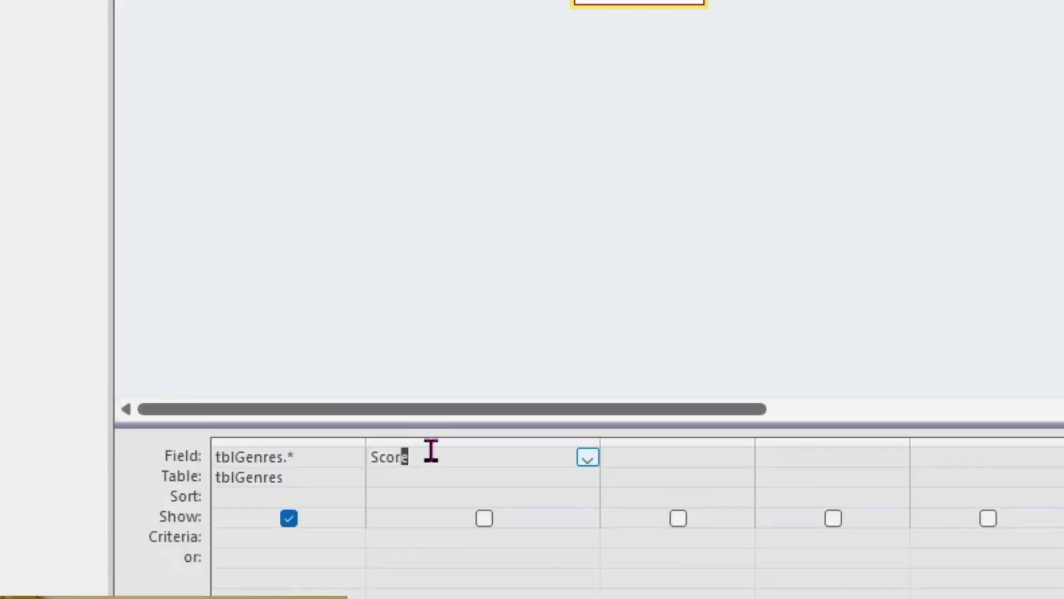
key(Tab)
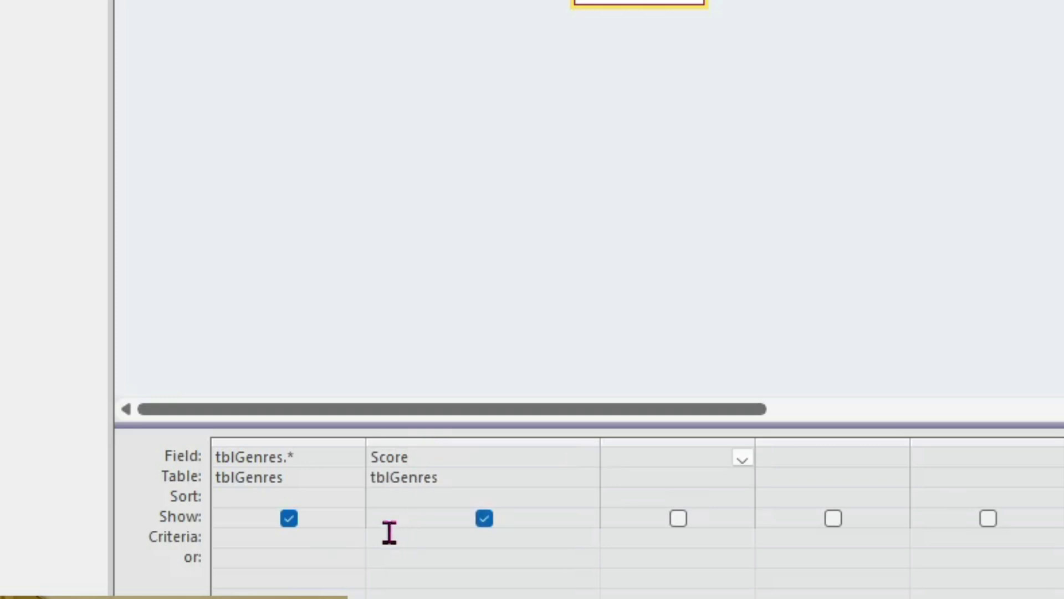
click(410, 542)
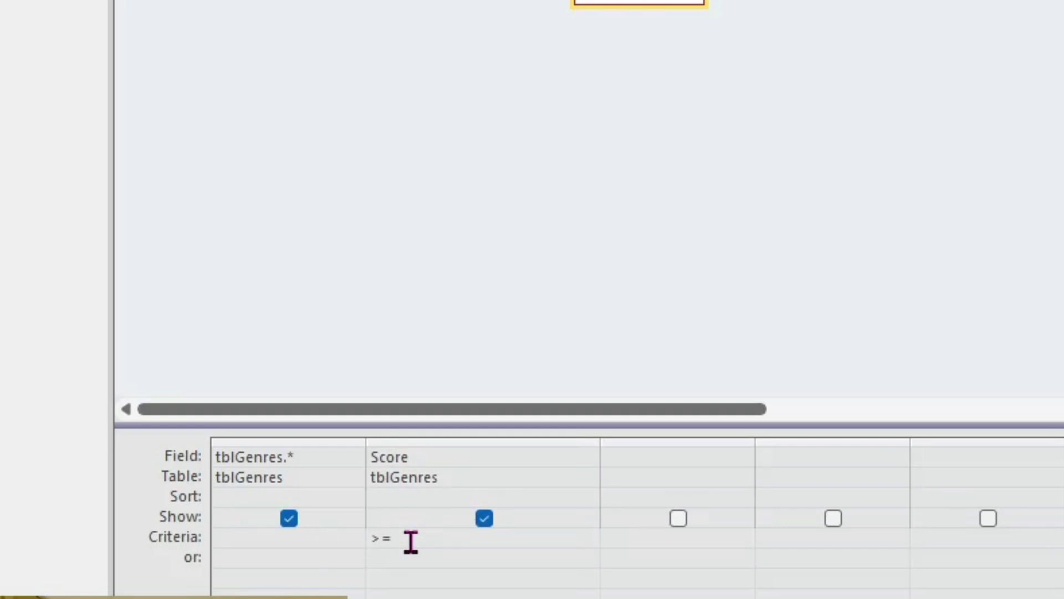
text(>=[)
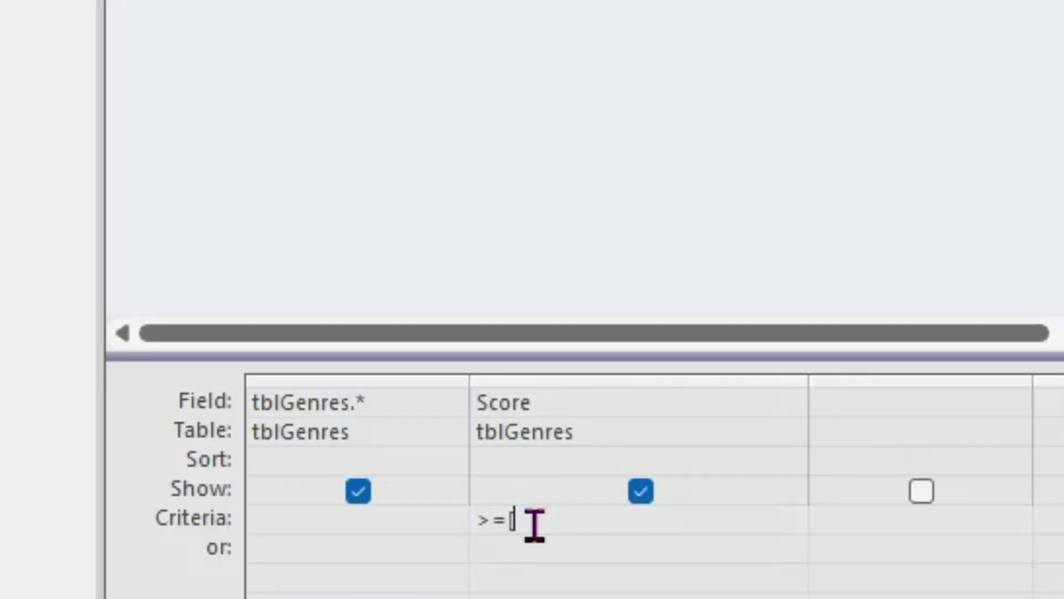
text(Enter)
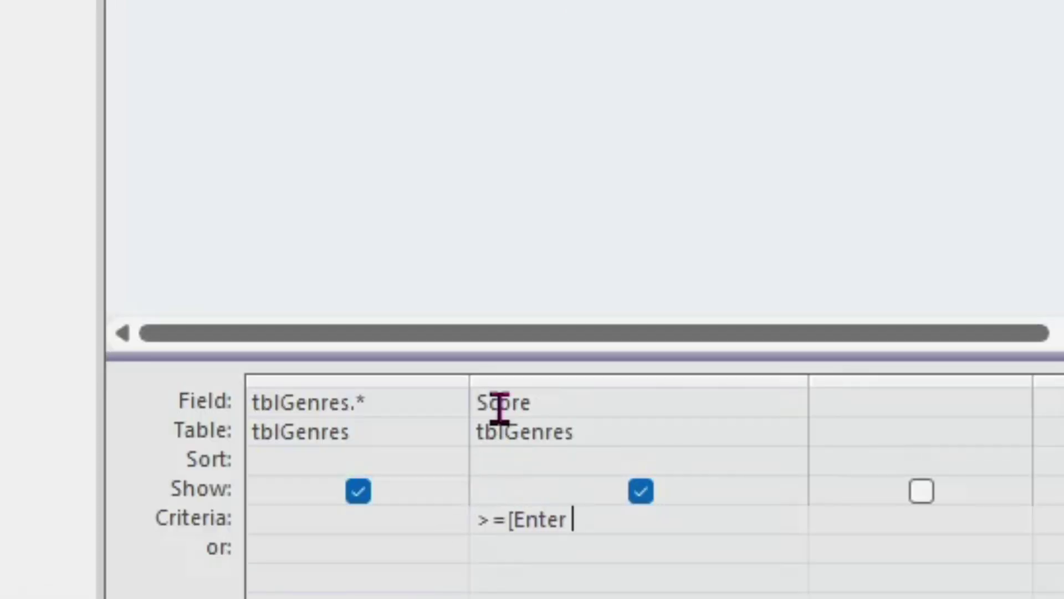
text( minimum Score)
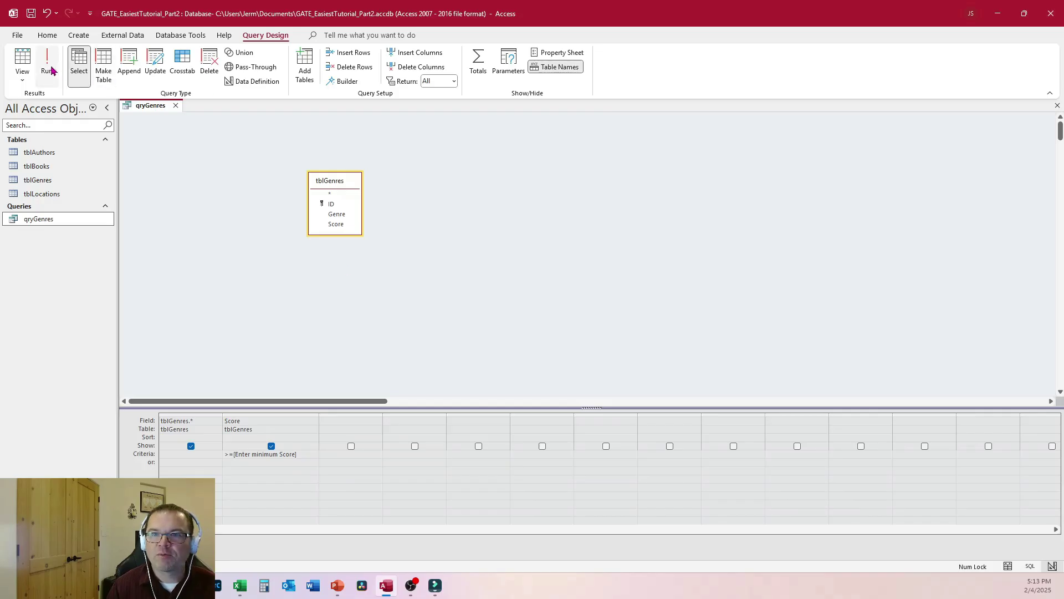
Step: Test the score prompt with 4 and auto-fit the result columns
click(51, 69)
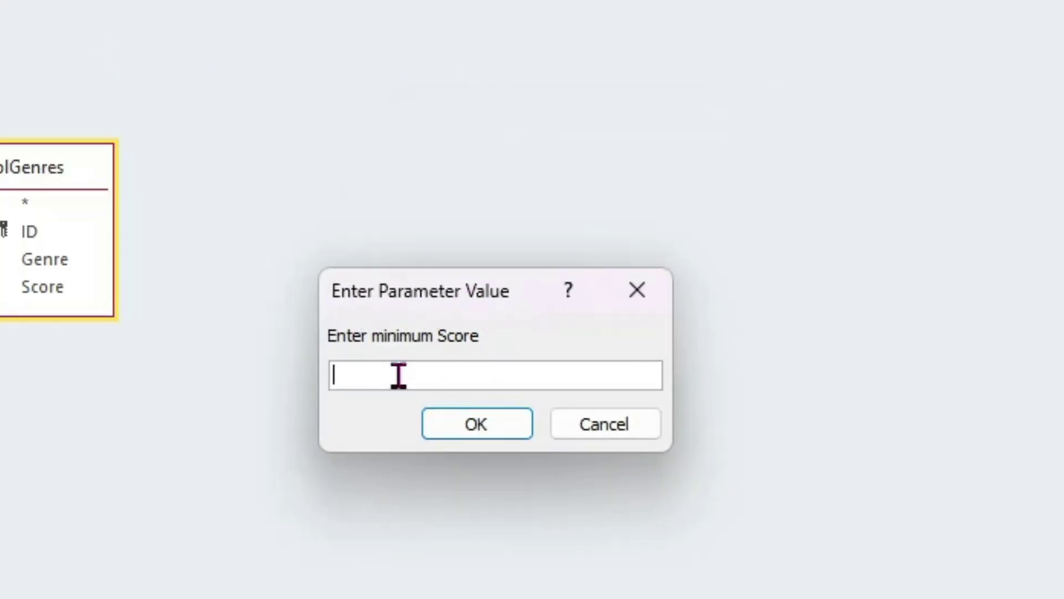
text(4)
click(465, 421)
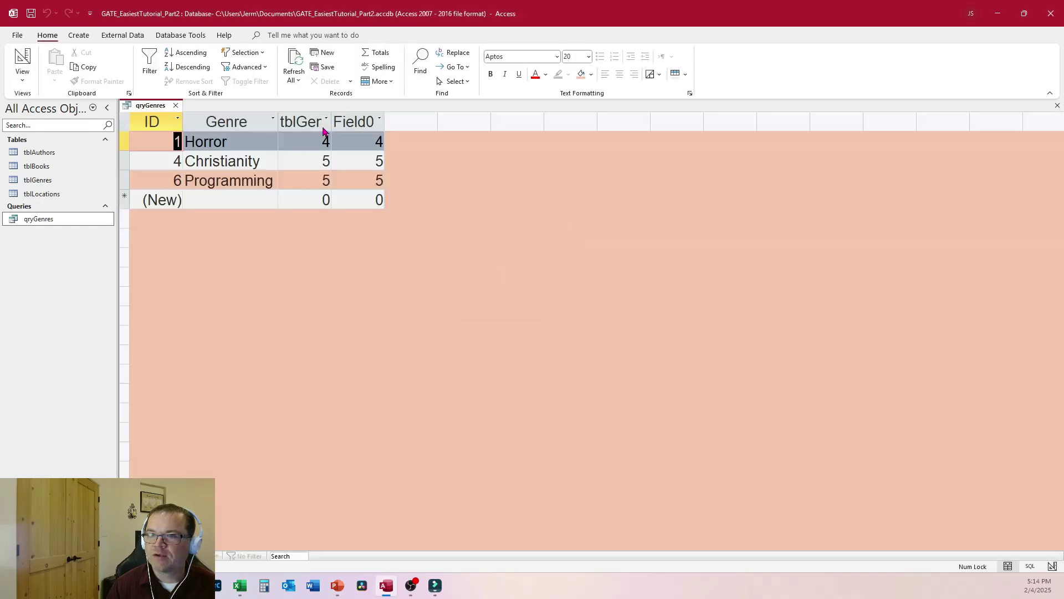
double_click(387, 121)
double_click(332, 123)
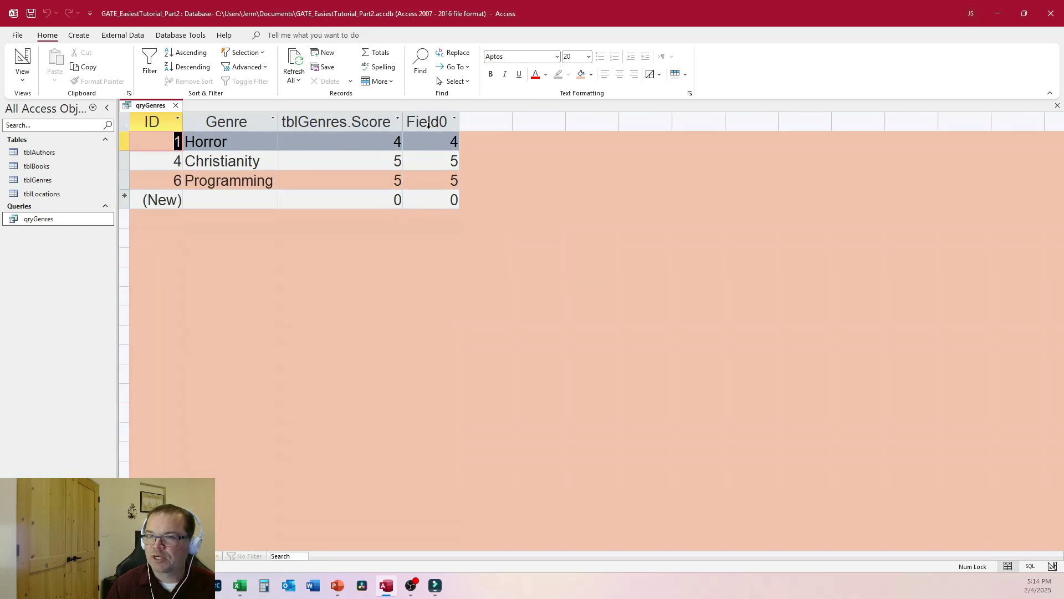
click(1052, 566)
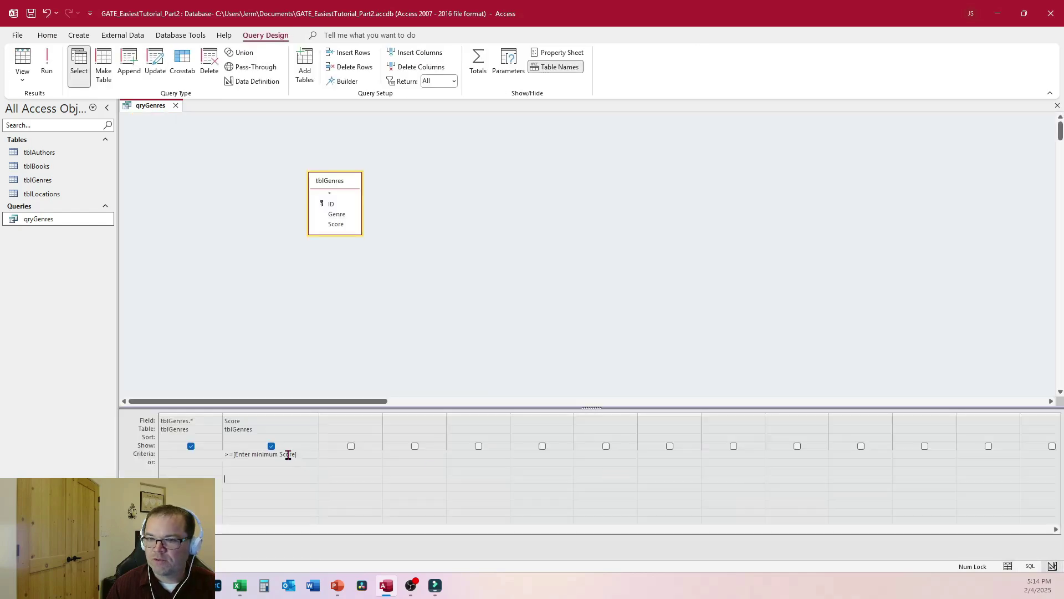
Step: Hide the Score field, then rerun with score 2 to list only Sci-Fi
click(271, 445)
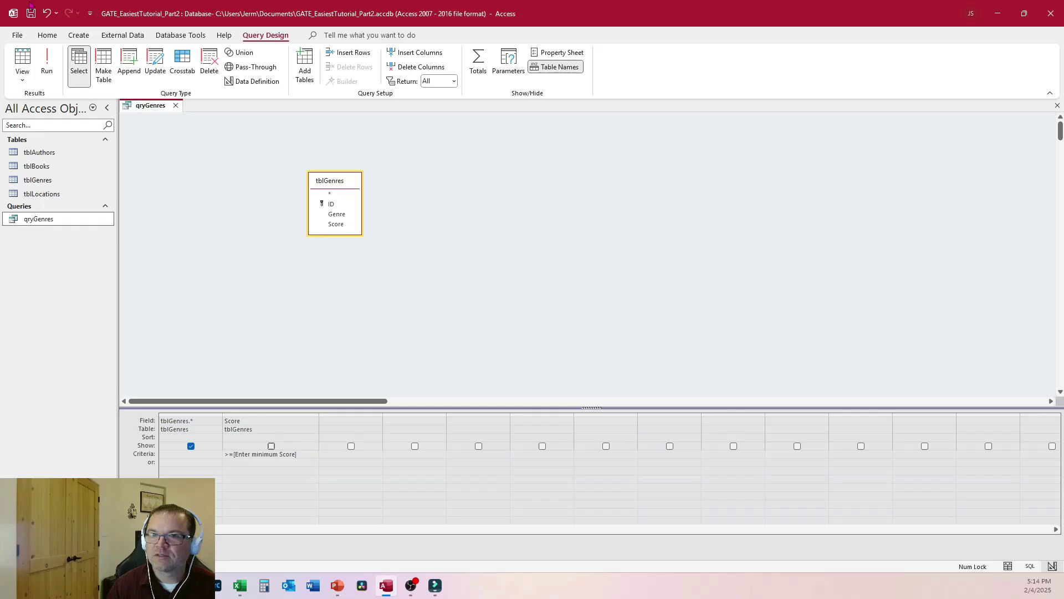
click(47, 64)
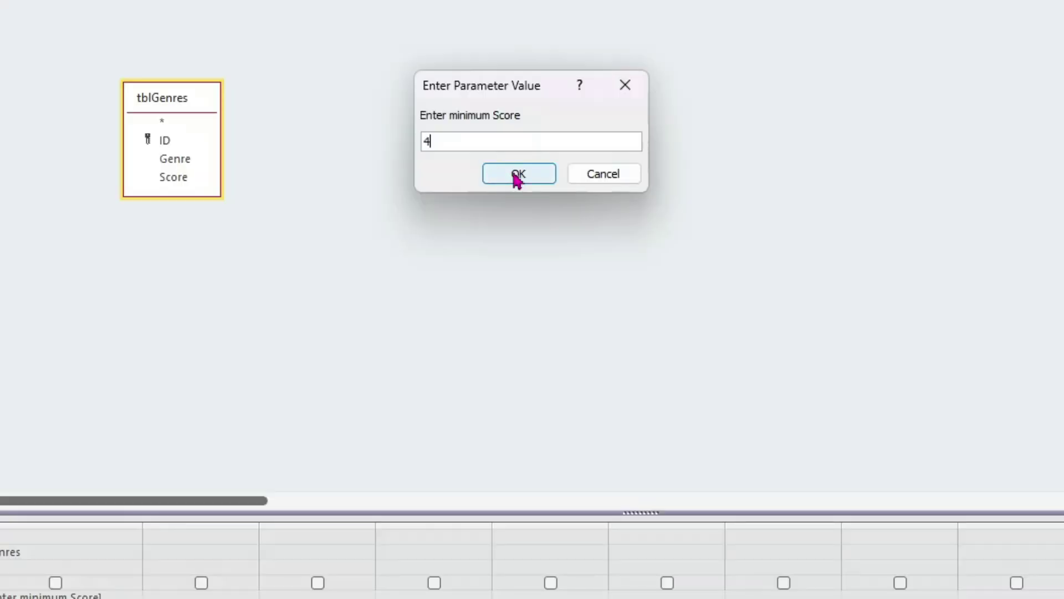
click(518, 176)
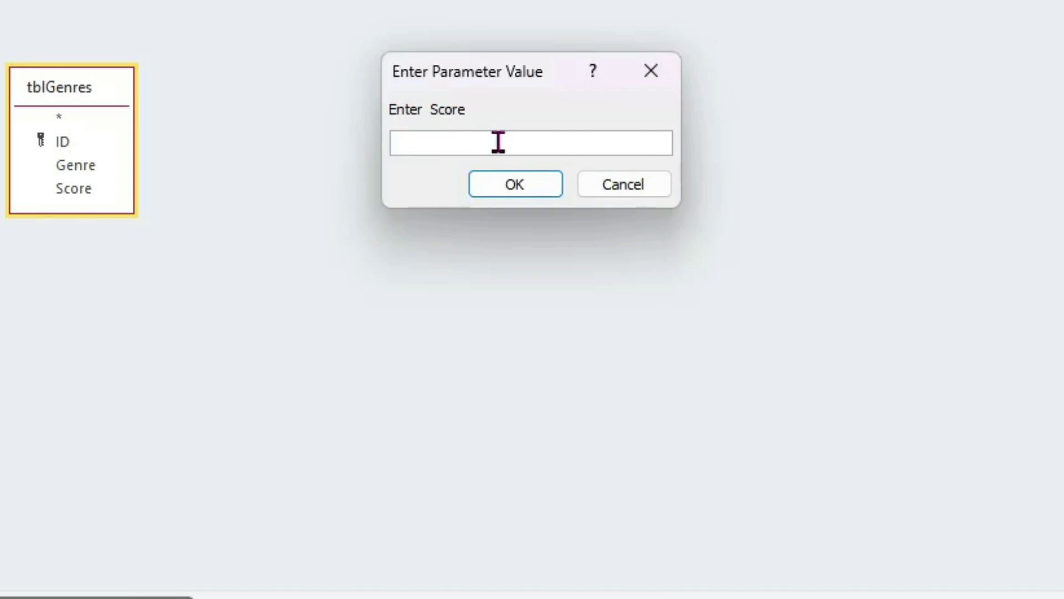
text(2)
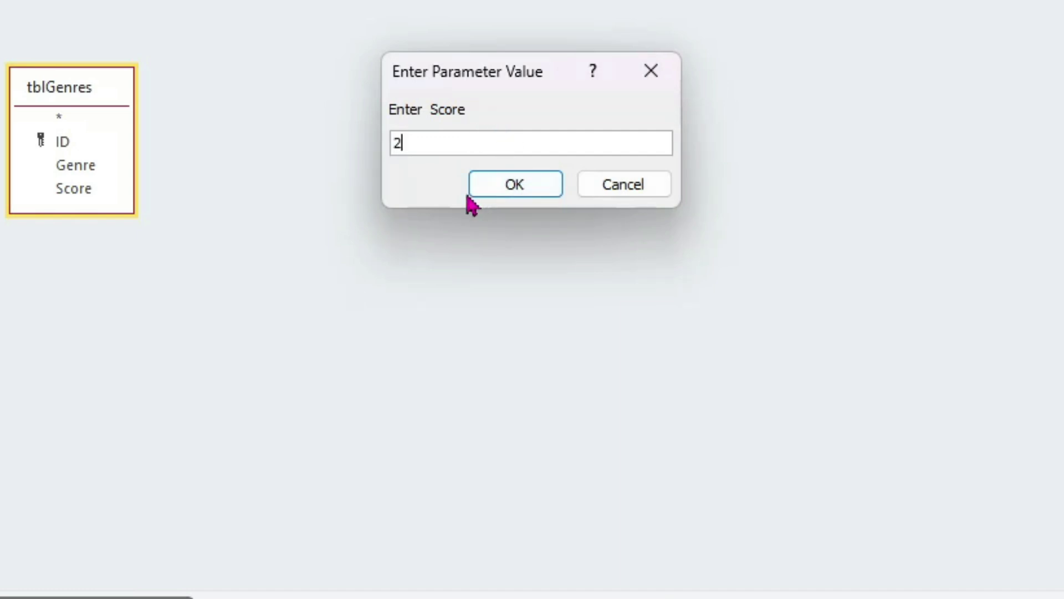
click(526, 190)
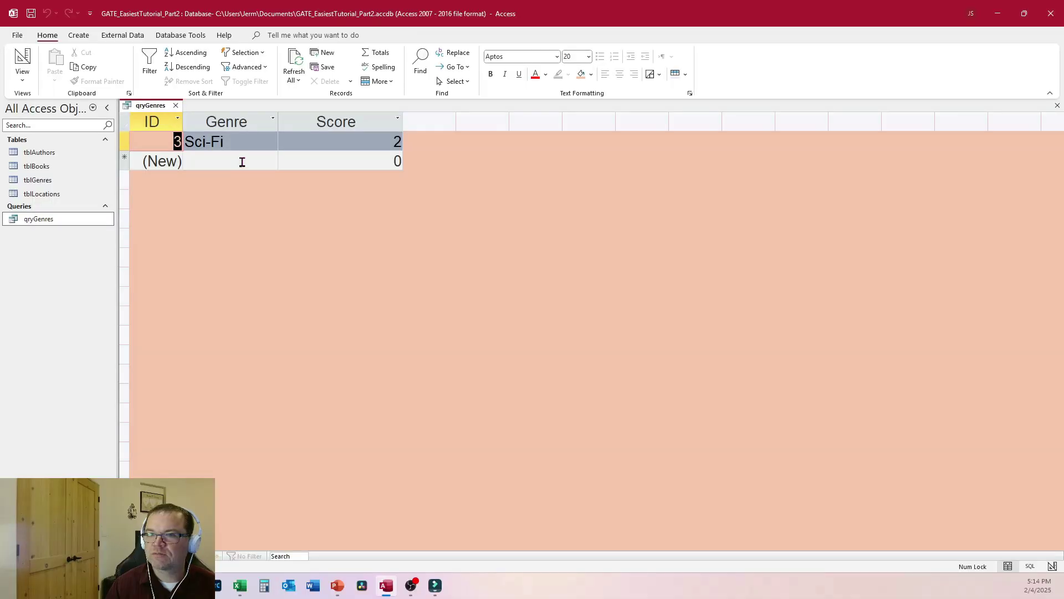
click(1052, 565)
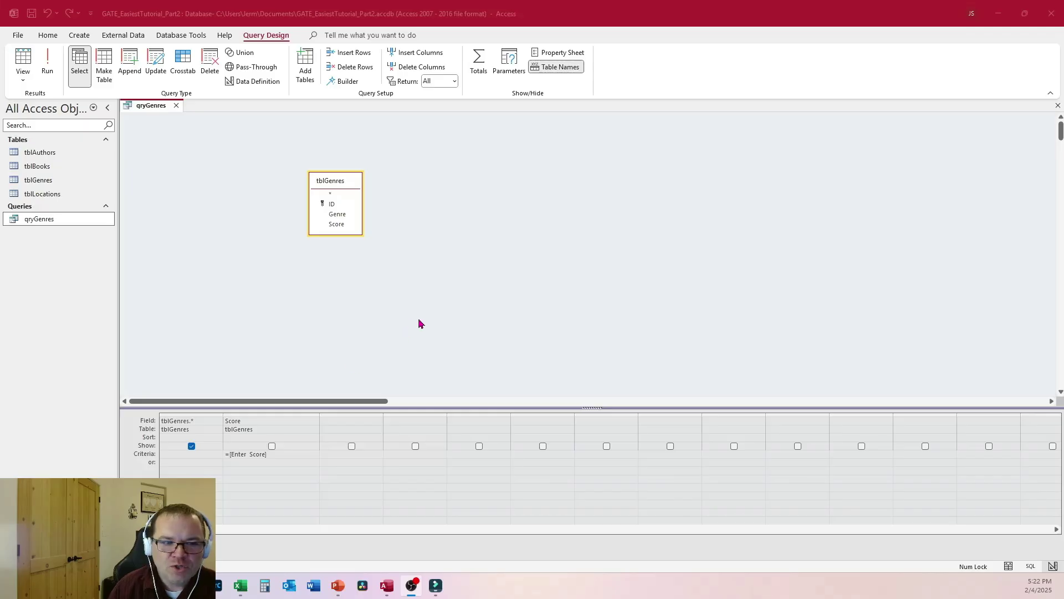
Step: Close qryGenres and start a new blank query design
click(177, 105)
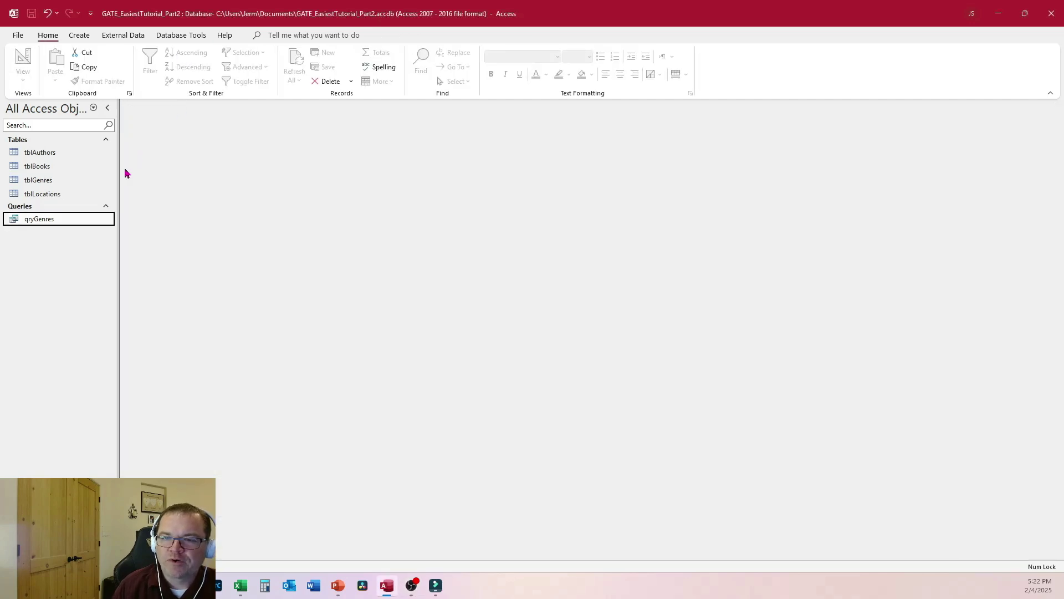
click(80, 34)
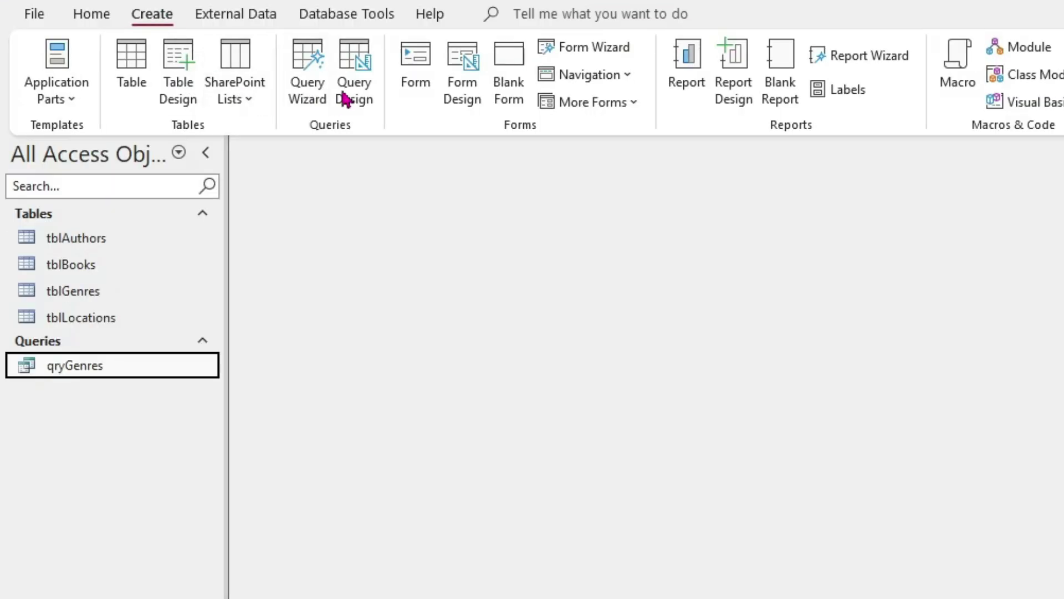
click(355, 83)
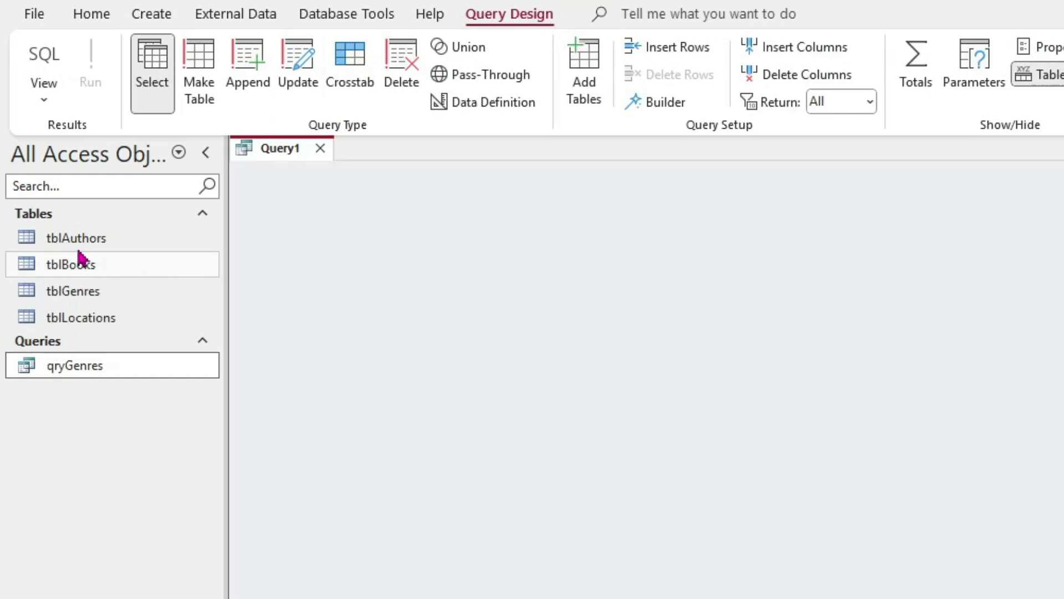
Step: Add tblBooks to the query and resize and reposition its field list
drag(63, 270, 648, 307)
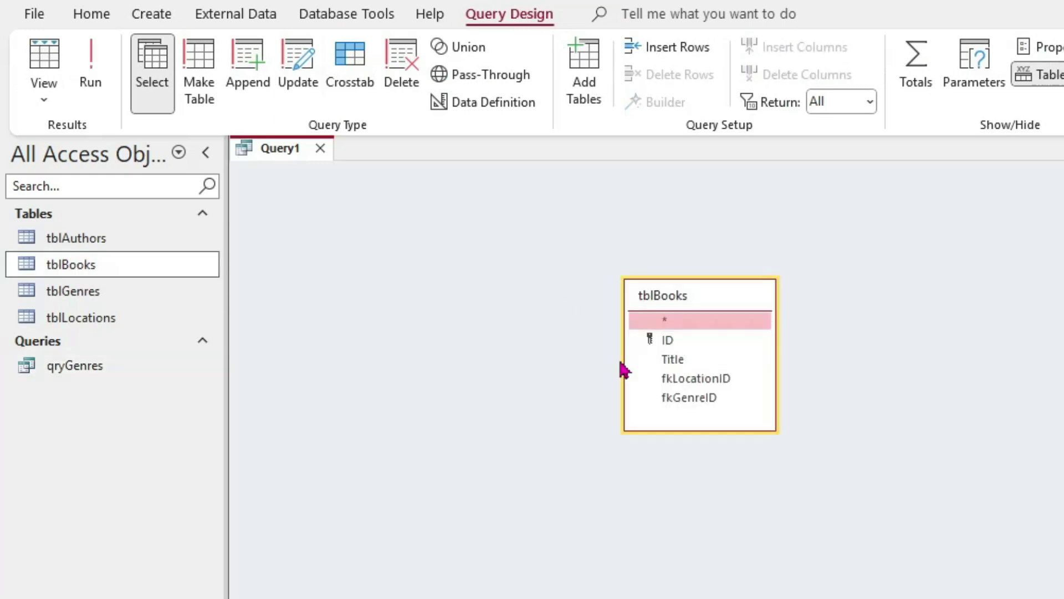
drag(729, 430, 729, 424)
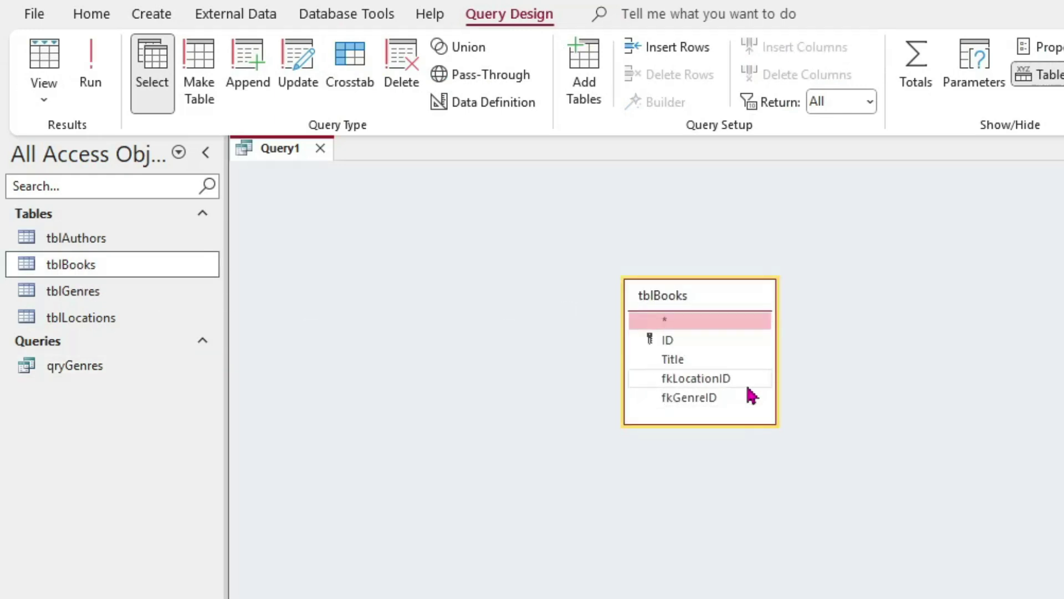
drag(777, 368, 763, 369)
drag(723, 304, 571, 292)
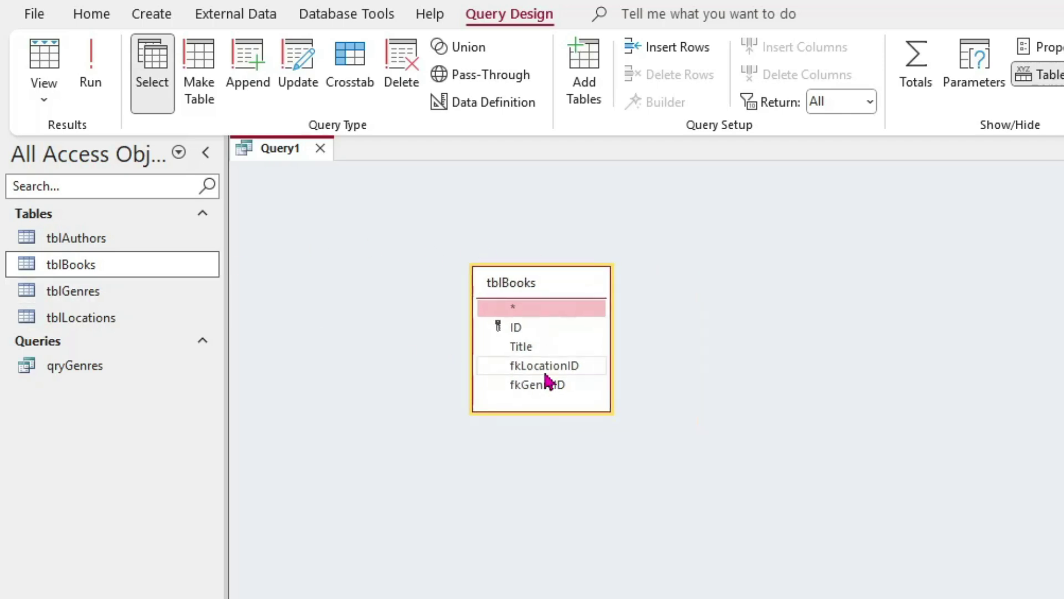
Step: Add tblLocations and tblGenres, sizing and arranging their field lists beside tblBooks
click(518, 366)
click(72, 324)
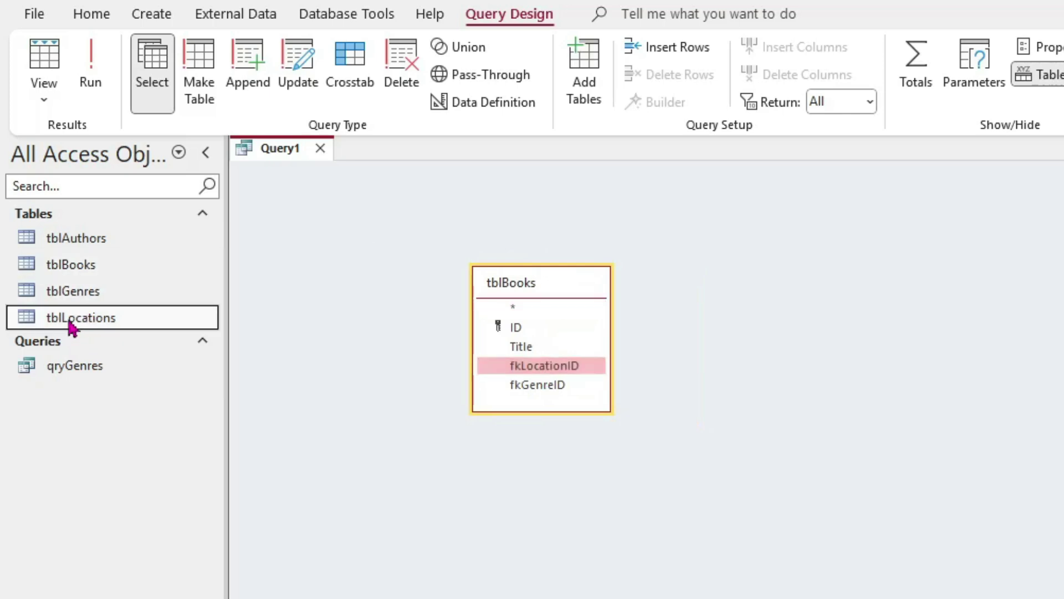
drag(72, 327, 792, 282)
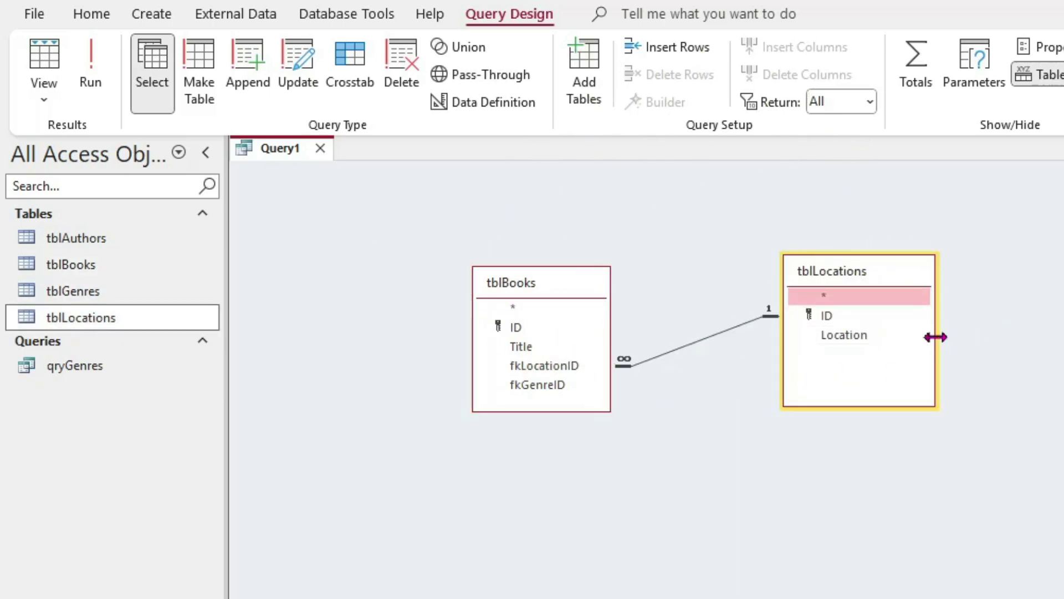
drag(936, 337, 856, 361)
drag(78, 298, 840, 485)
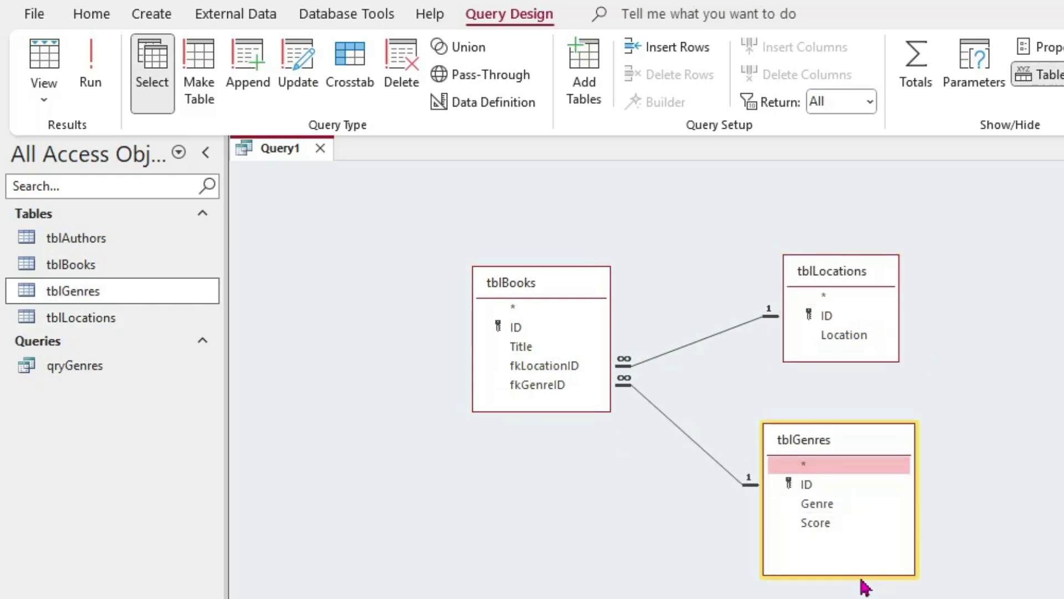
drag(853, 574, 853, 550)
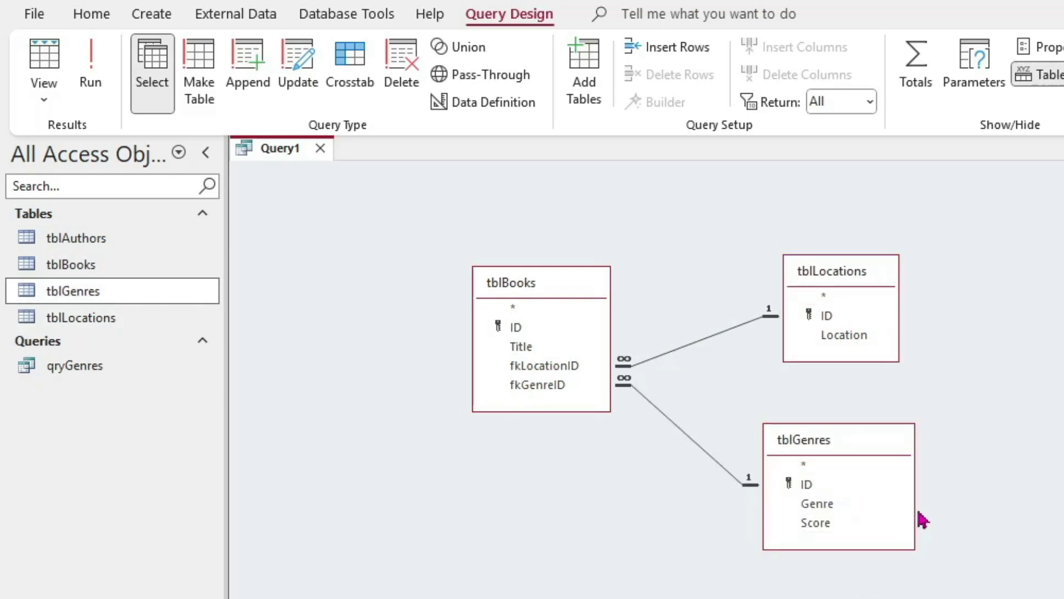
drag(915, 508, 865, 509)
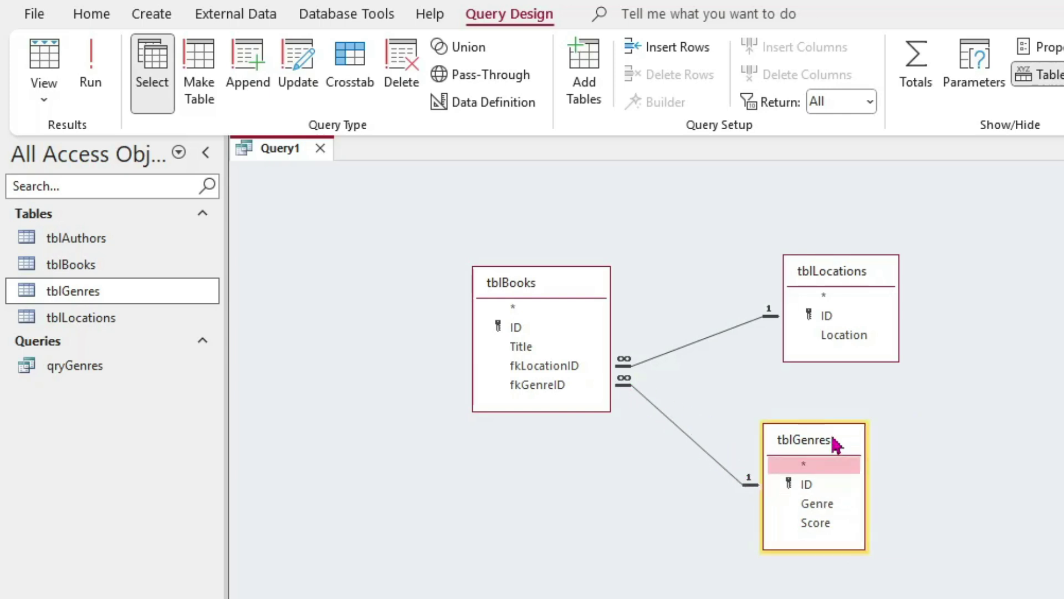
drag(835, 444, 860, 423)
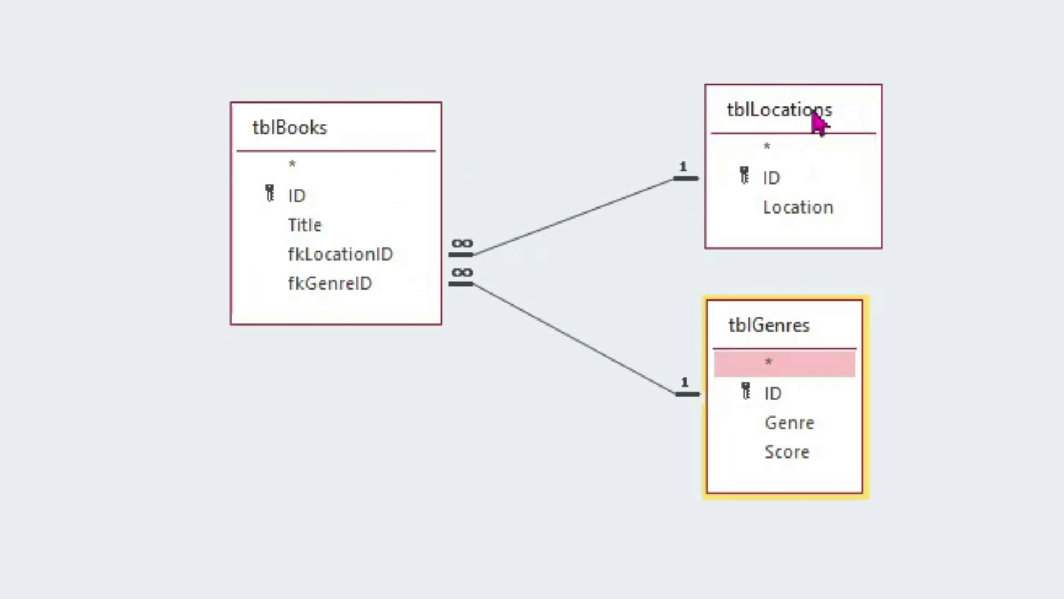
drag(815, 108, 846, 91)
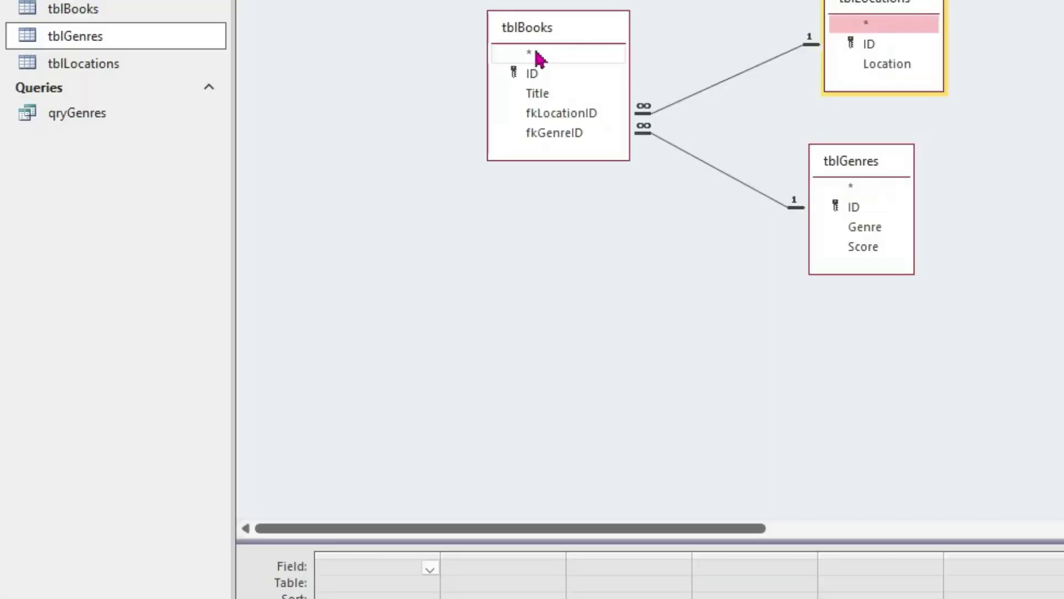
Step: Add all tblBooks fields, run the query, and show results at font size 20 with wider columns
double_click(303, 166)
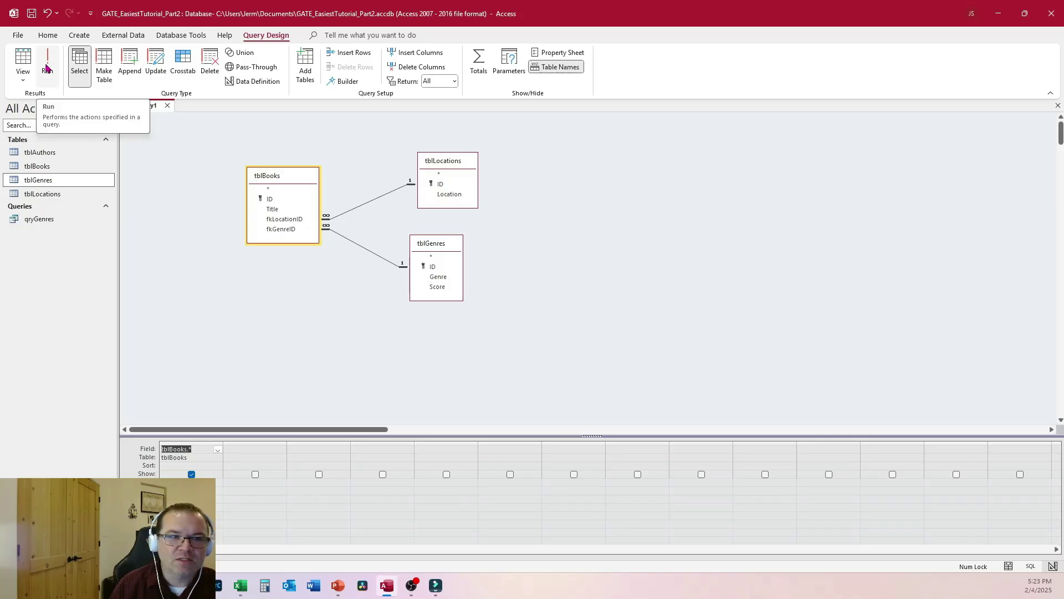
click(47, 66)
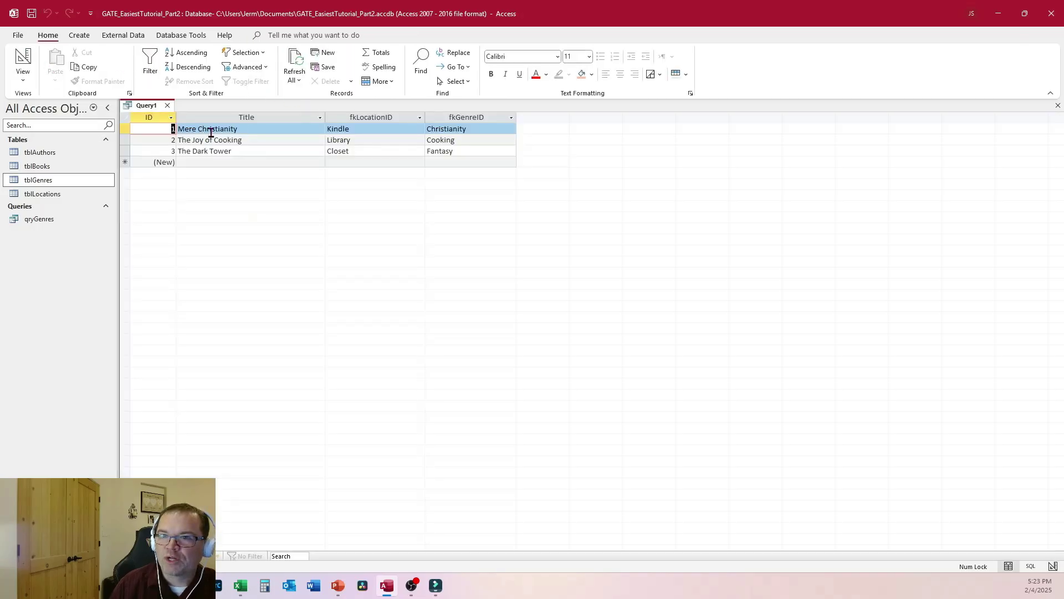
click(589, 56)
click(582, 175)
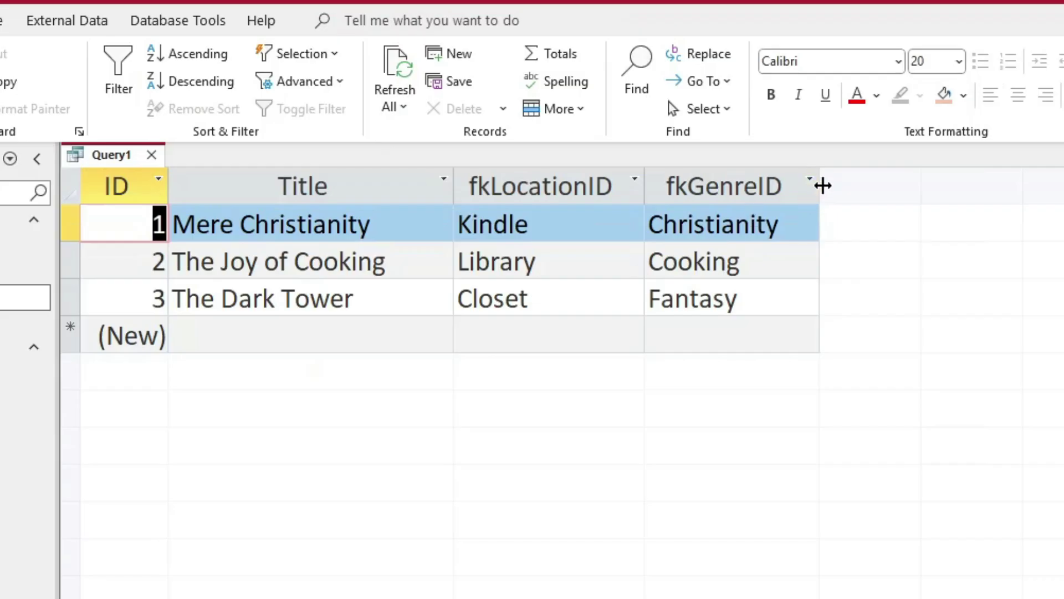
drag(823, 186, 870, 185)
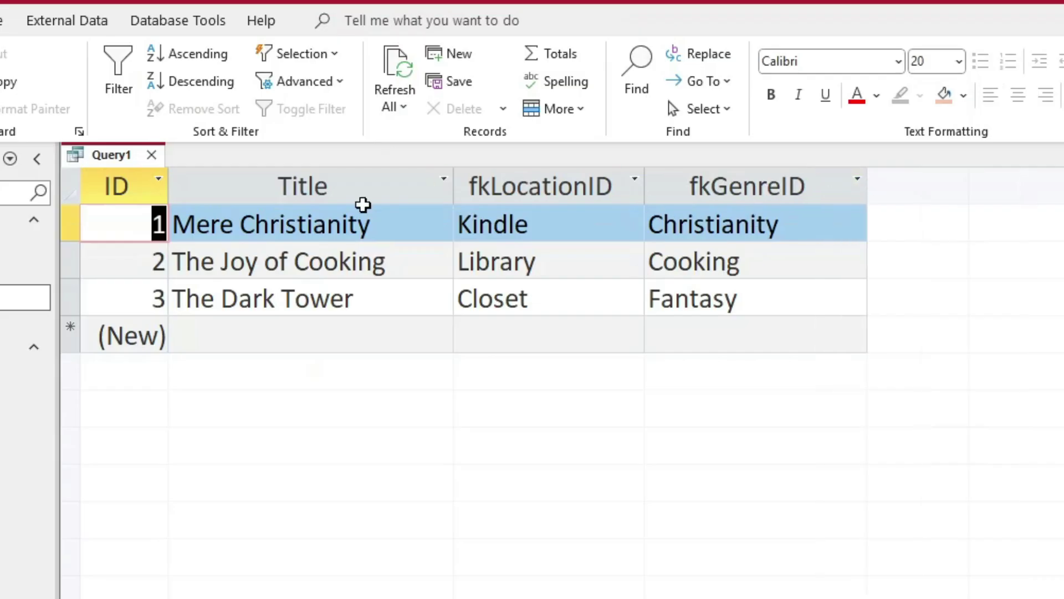
drag(169, 183, 181, 181)
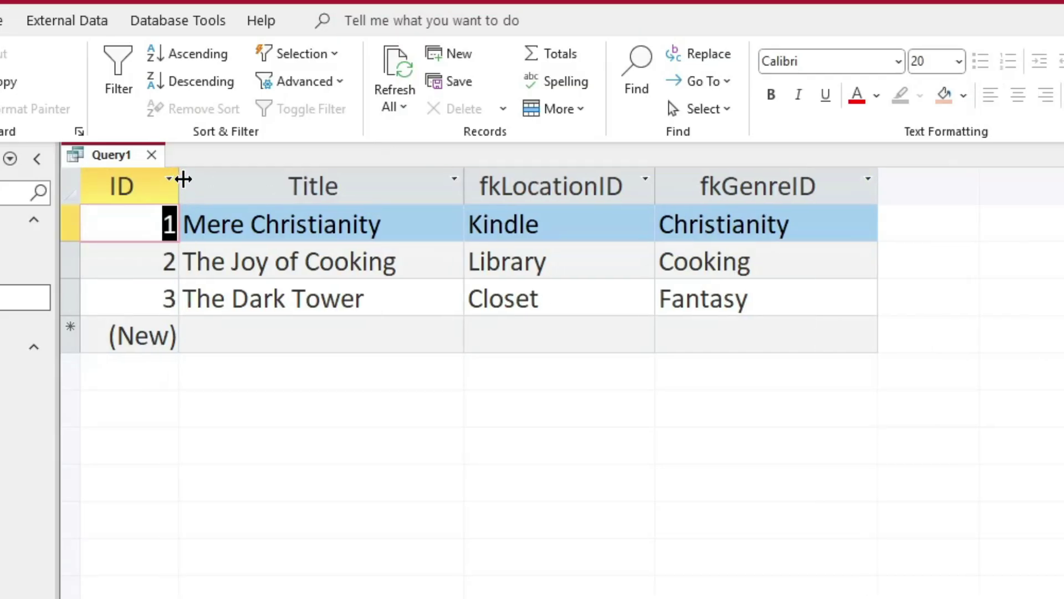
Step: Save the query as qryBooks
key(ctrl+s)
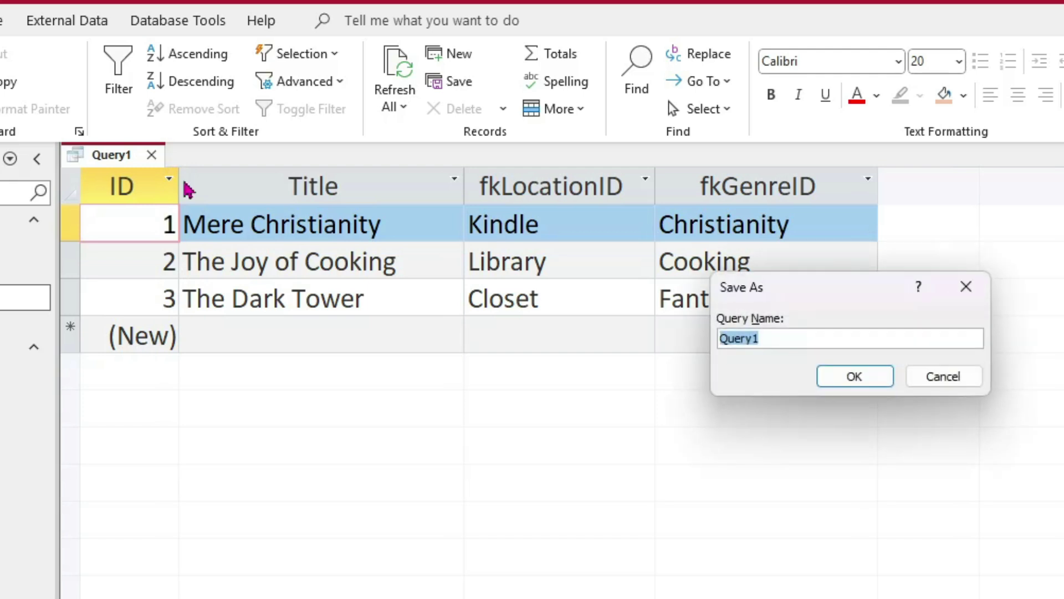
text(qryBooks)
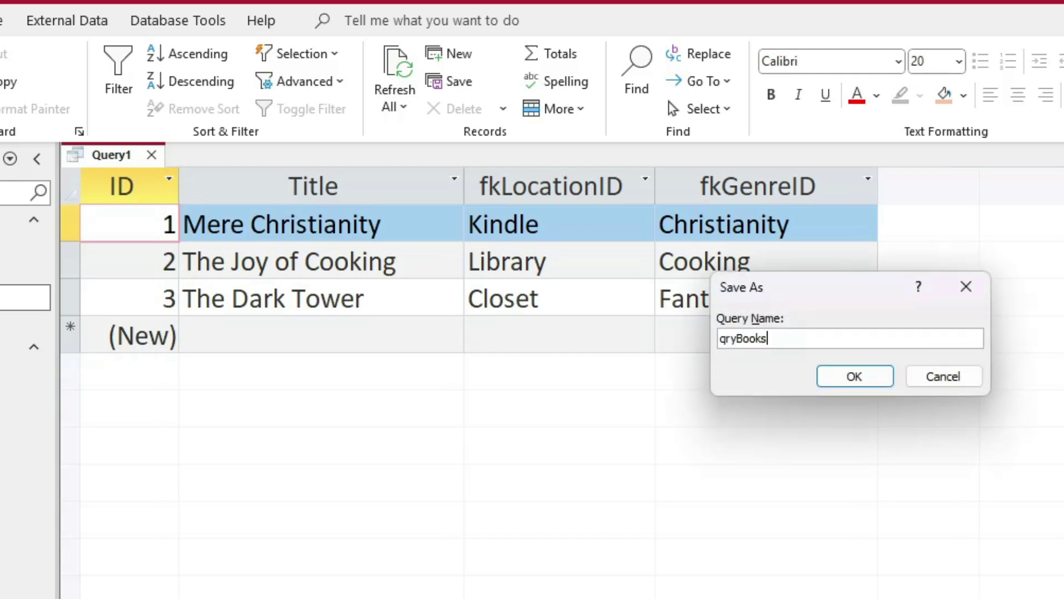
key(Return)
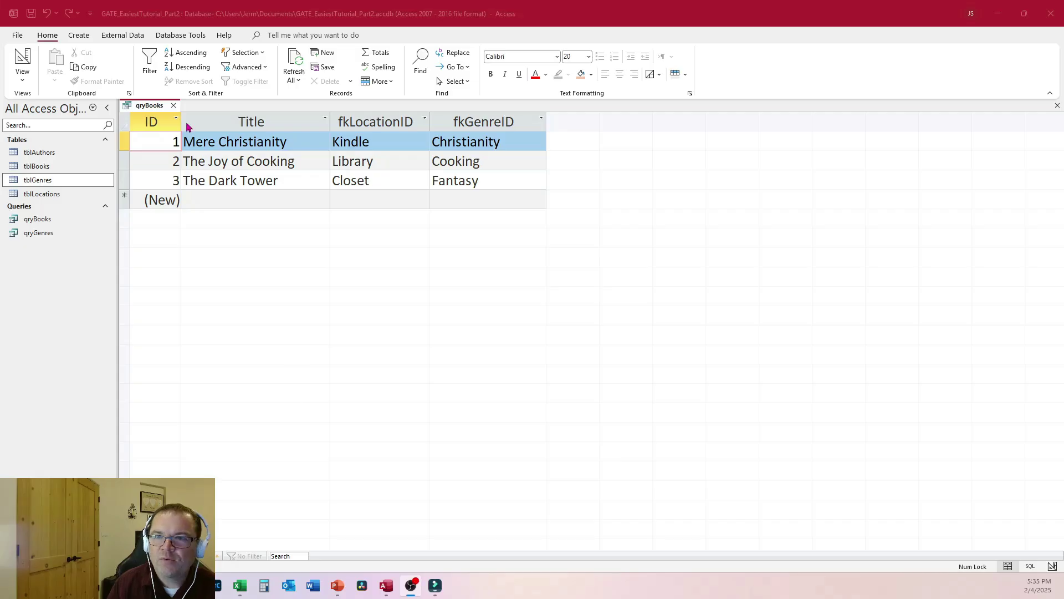
Step: Close qryBooks and open the tblGenres table
click(173, 105)
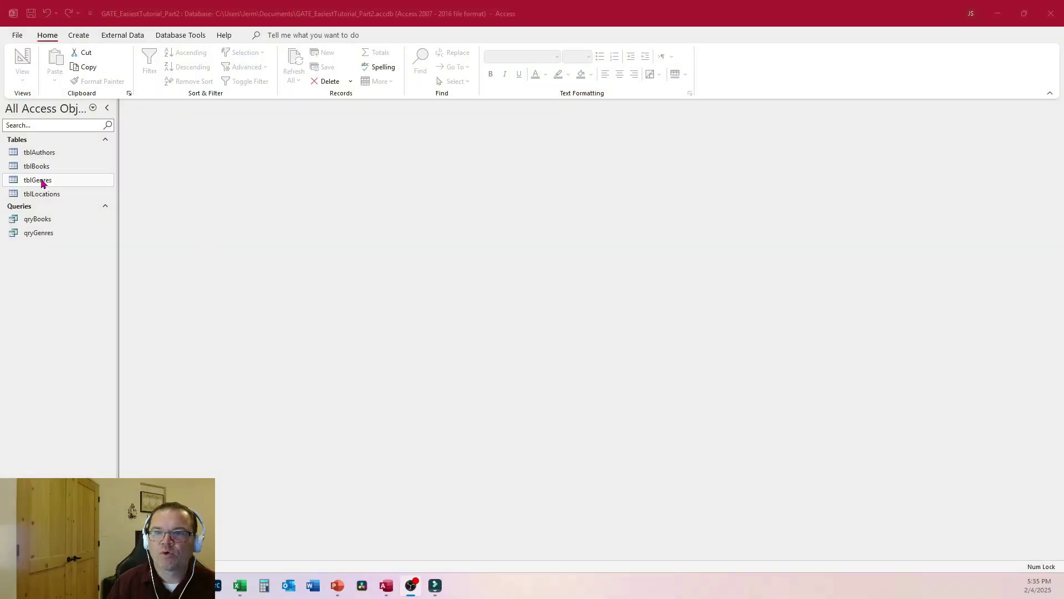
right_click(42, 180)
click(72, 185)
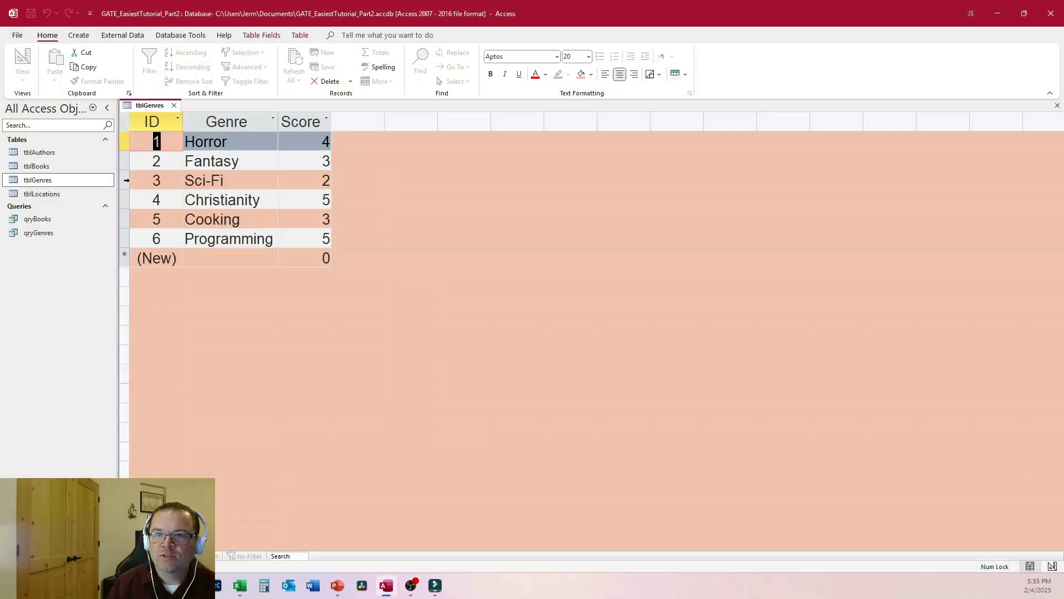
Step: Change the Fantasy genre name to Fanta-Z and commit the record
click(249, 162)
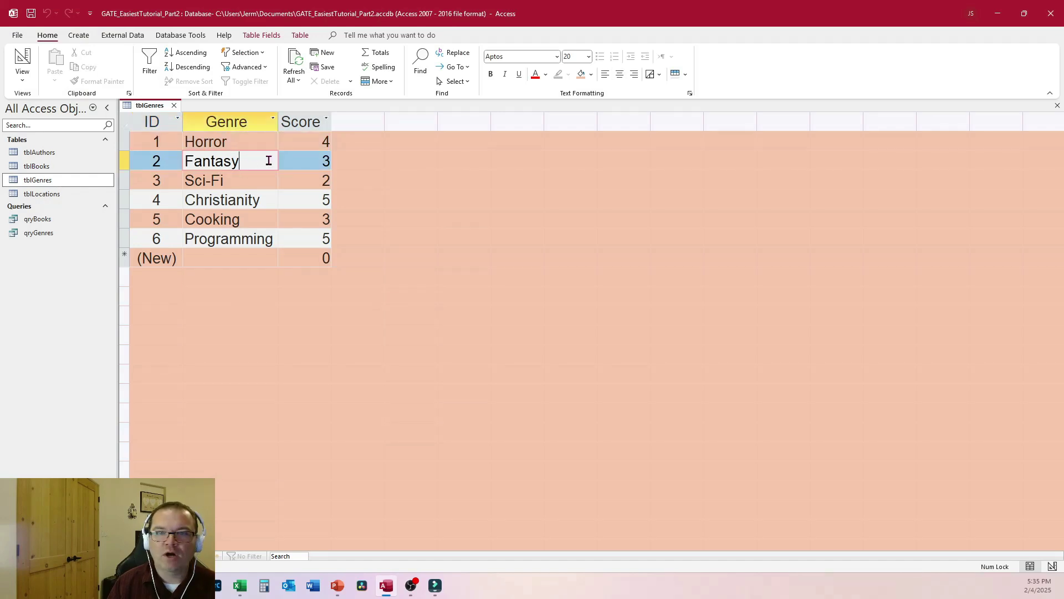
drag(247, 162, 225, 161)
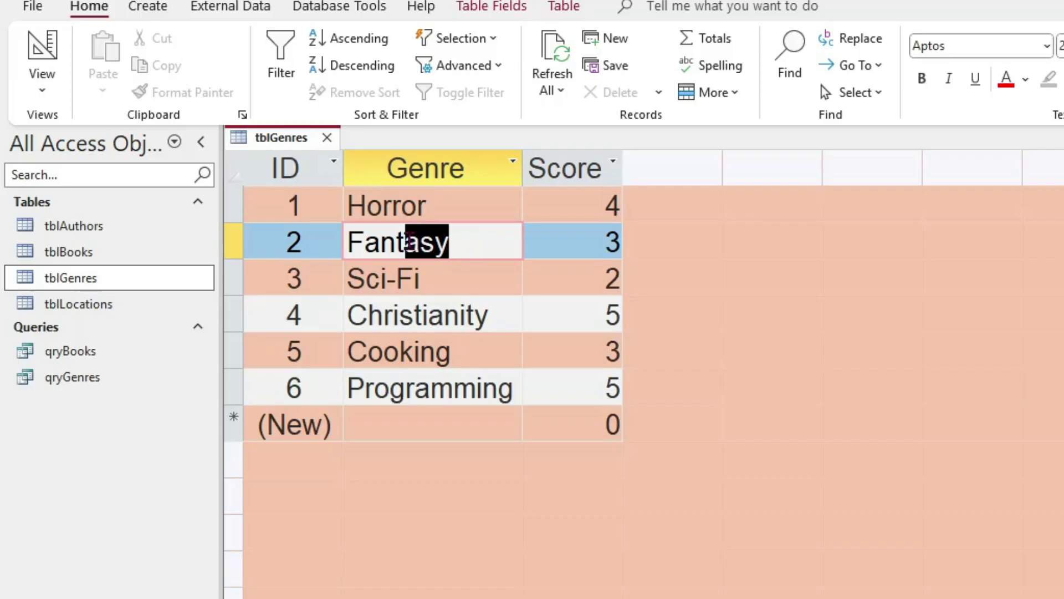
click(434, 243)
drag(449, 242, 419, 242)
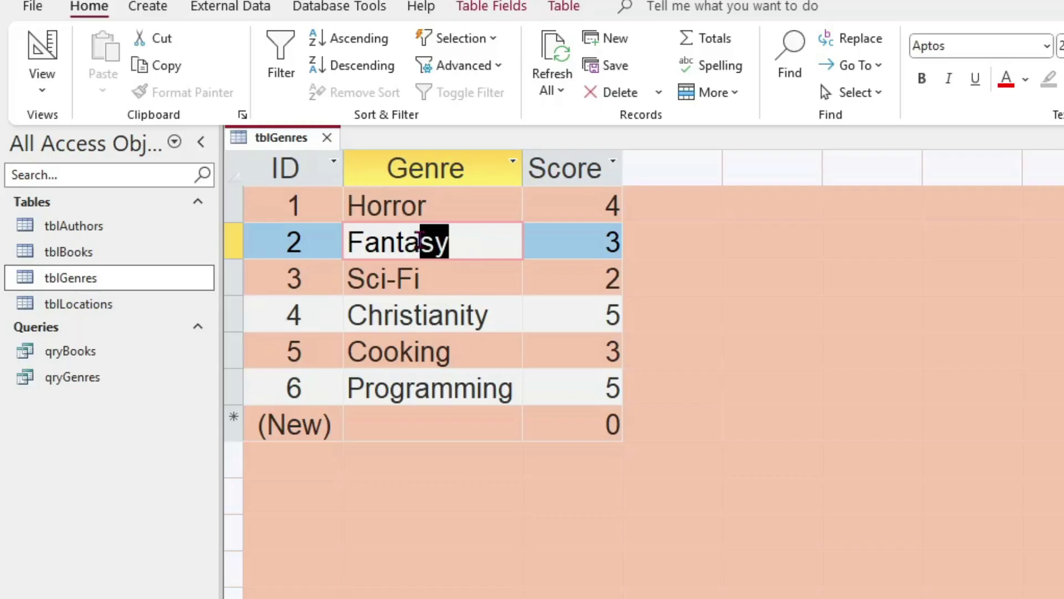
key(BackSpace)
text(-Z)
click(492, 277)
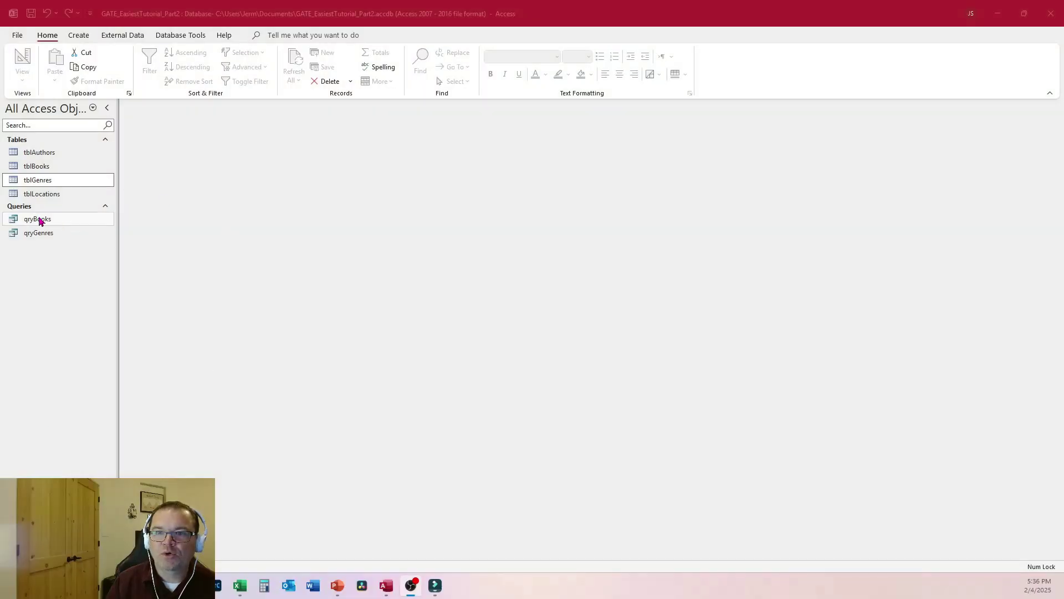
Step: Open qryBooks and confirm The Dark Tower's genre now shows Fanta-Z
double_click(40, 220)
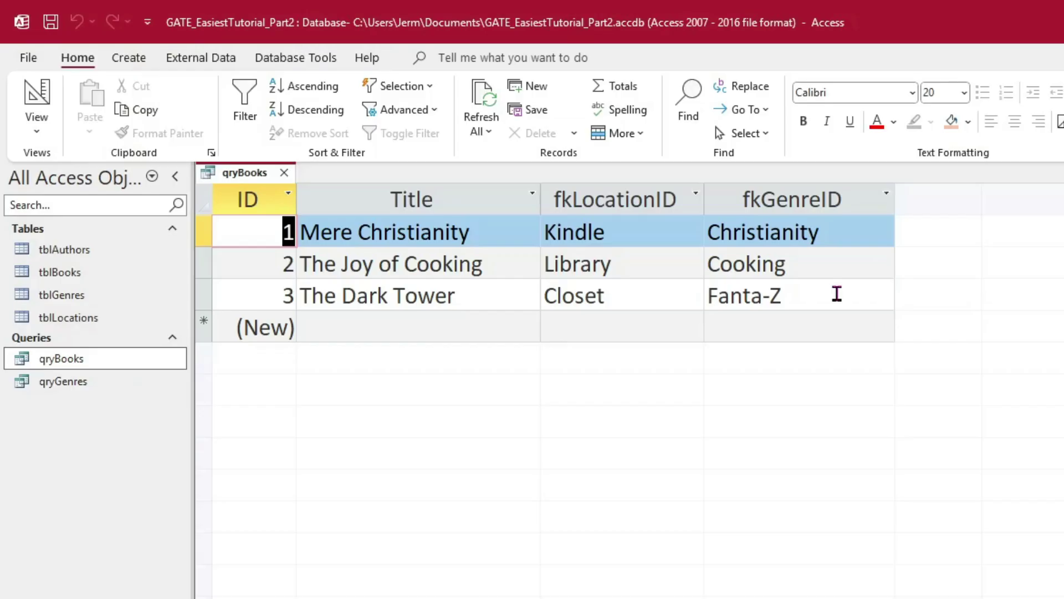
click(837, 294)
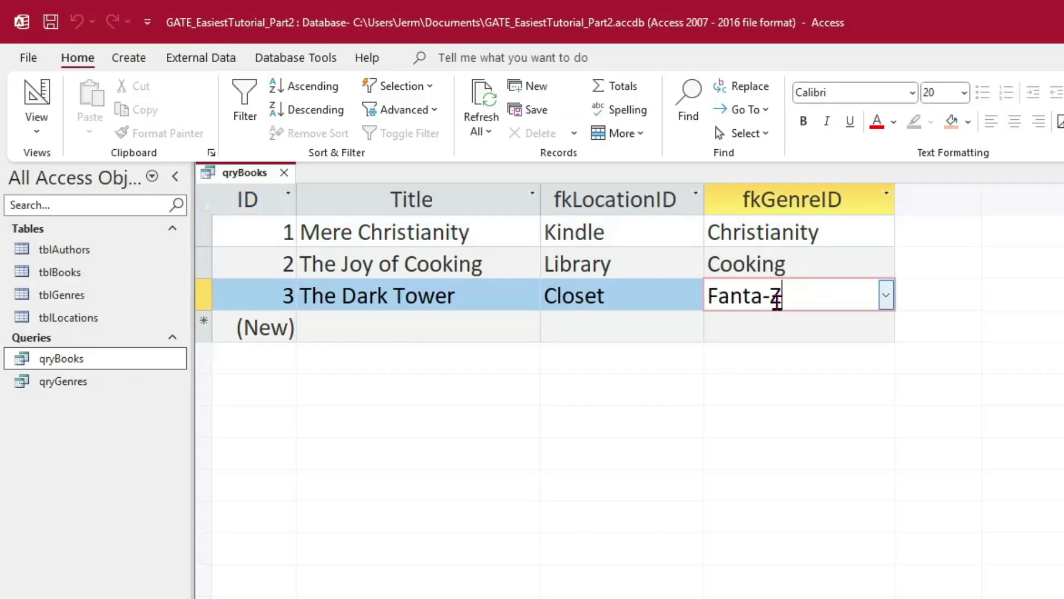
click(803, 333)
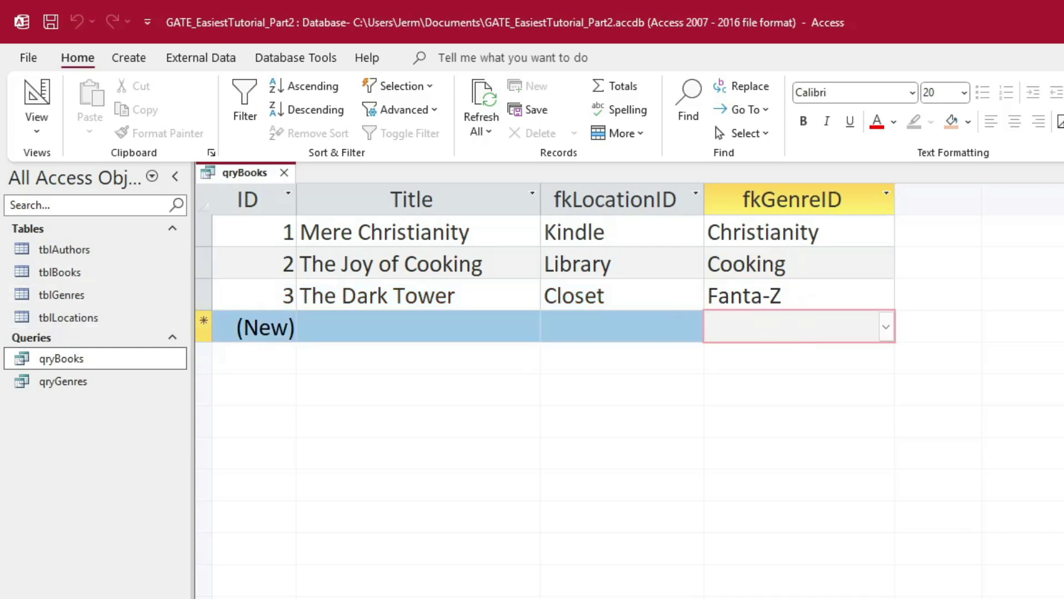
click(1042, 596)
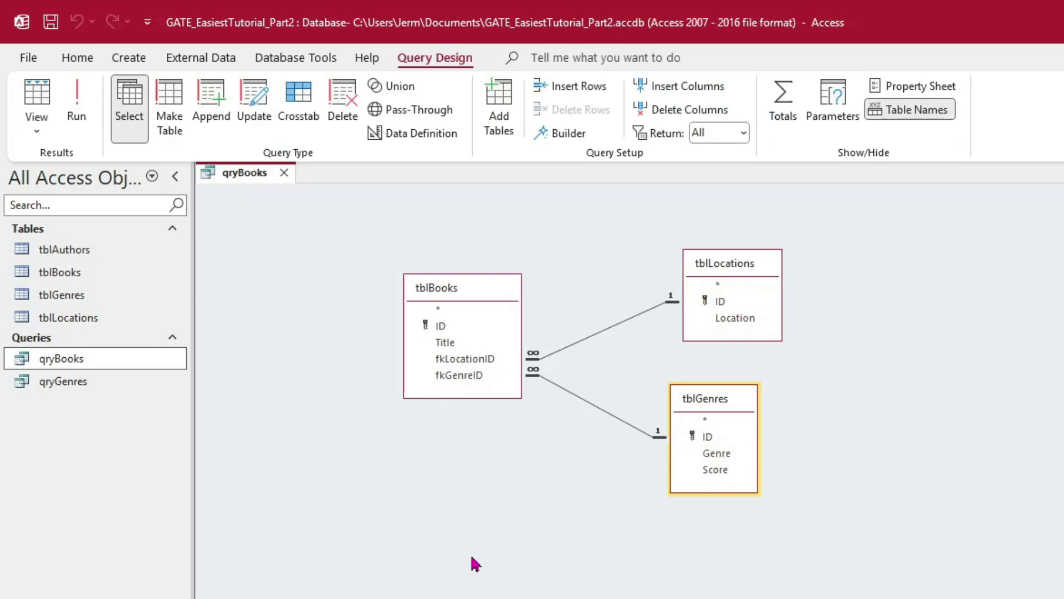
click(1014, 596)
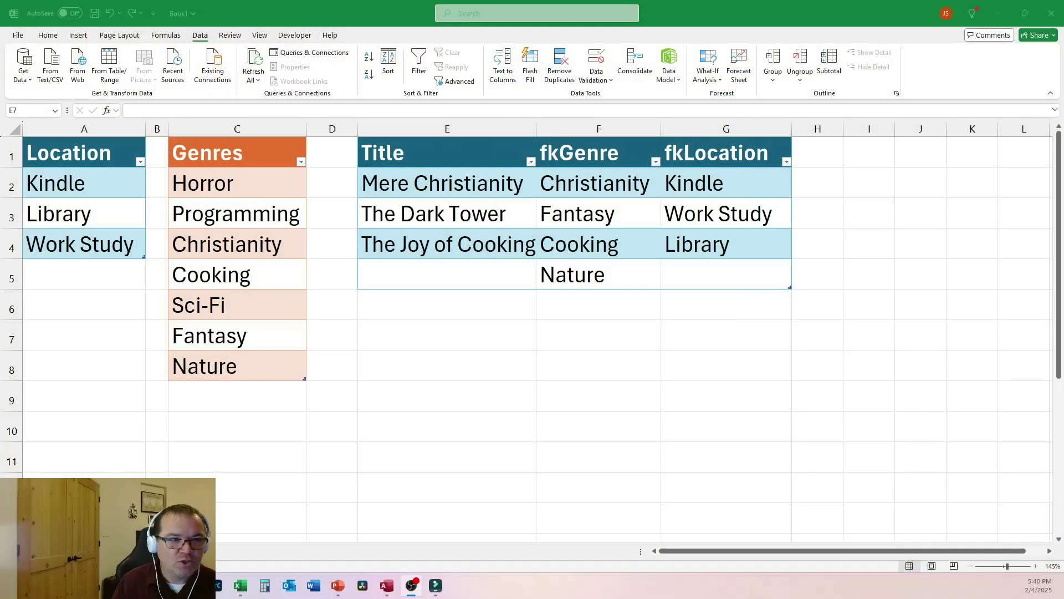
Step: In the Excel workbook, clear Nature from cell F5
click(452, 335)
click(449, 275)
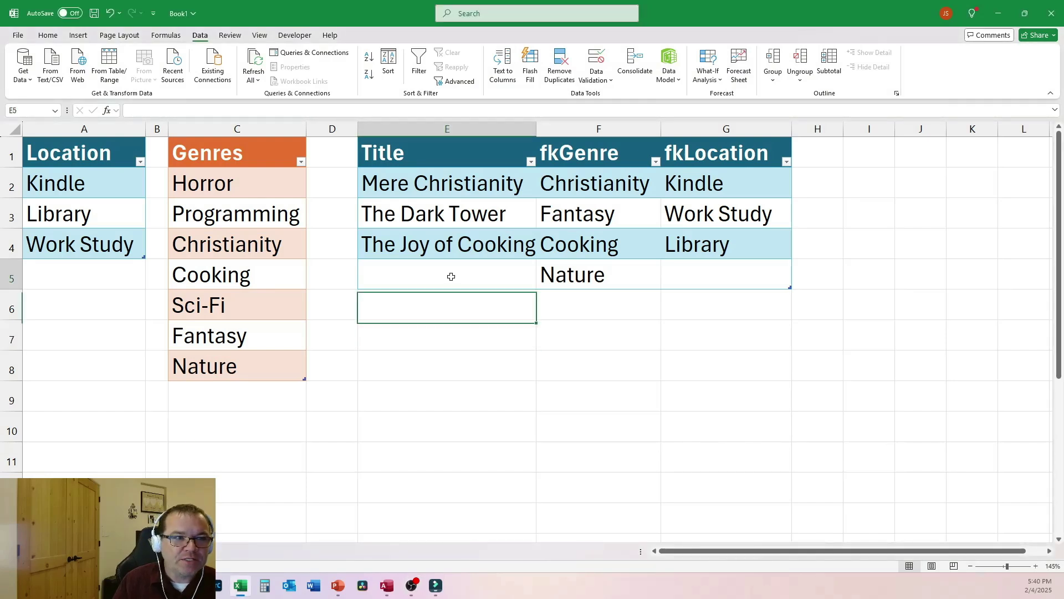
click(590, 275)
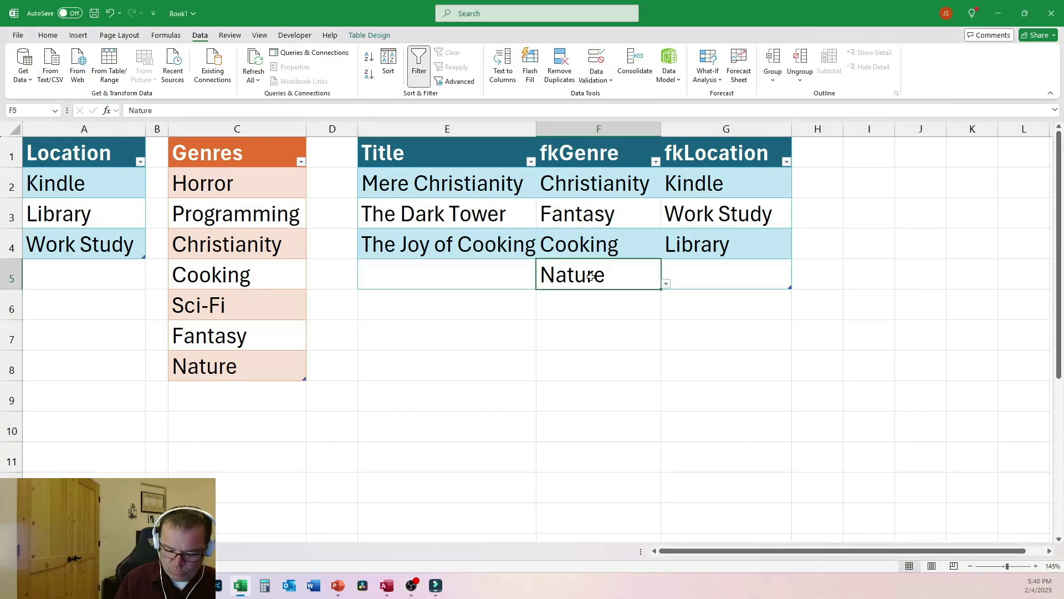
key(Delete)
click(726, 335)
Step: Replace Fantasy with Fanta-Z in Genres cell C7
click(422, 228)
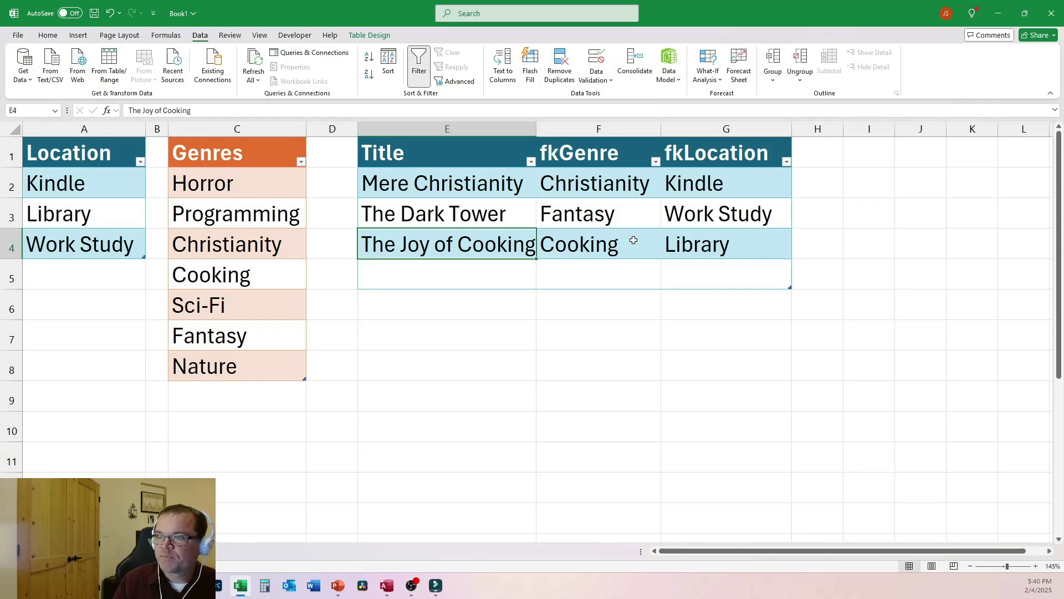
click(466, 214)
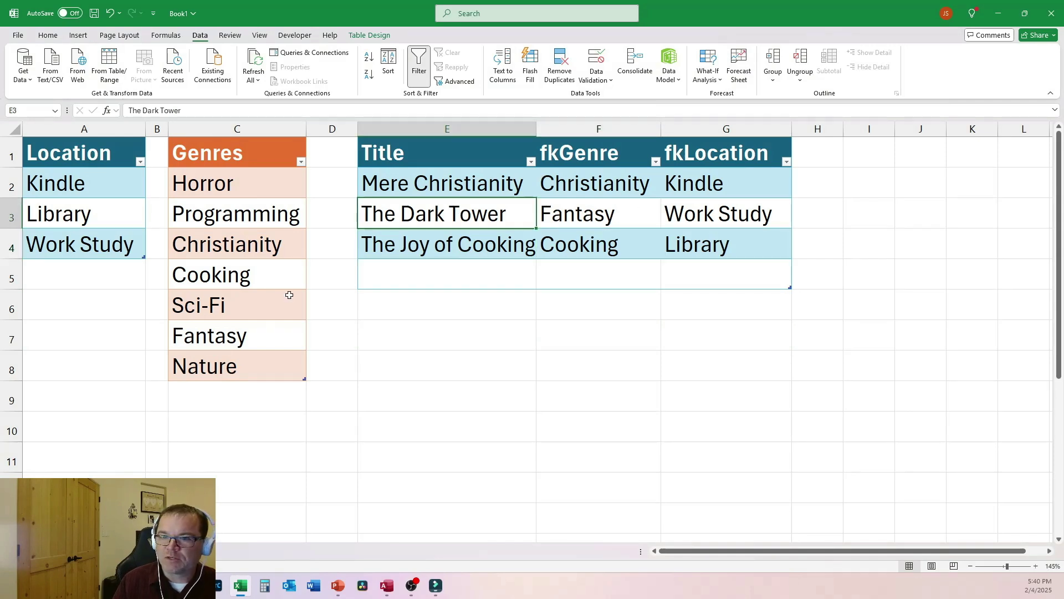
click(232, 336)
double_click(252, 336)
drag(257, 338, 119, 329)
text(Fanta-Z)
key(Return)
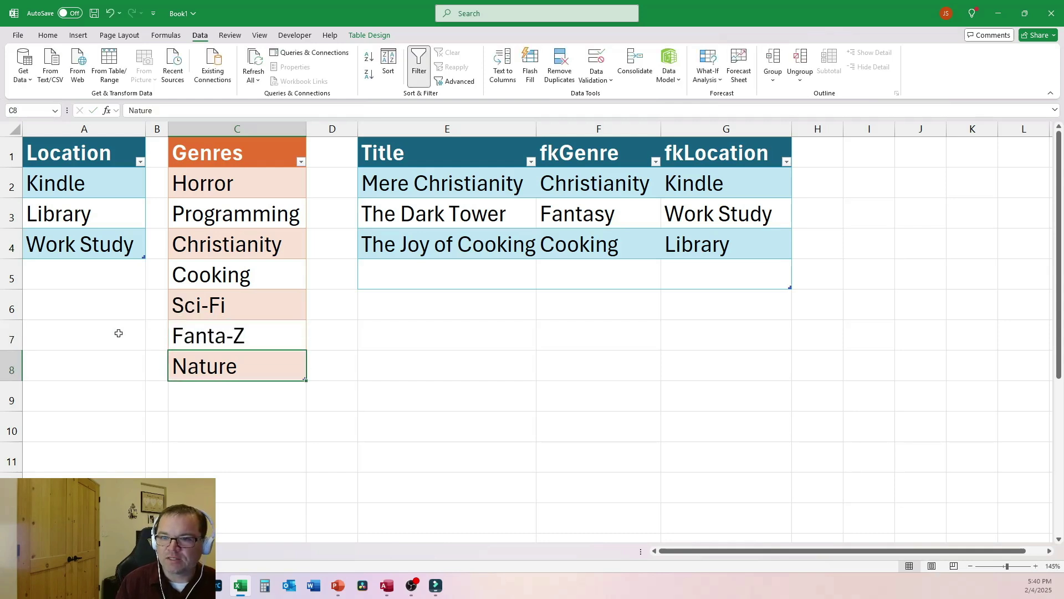
Step: Review the book genres in F2:F4 against the Genres list C2:C8
click(681, 214)
click(604, 214)
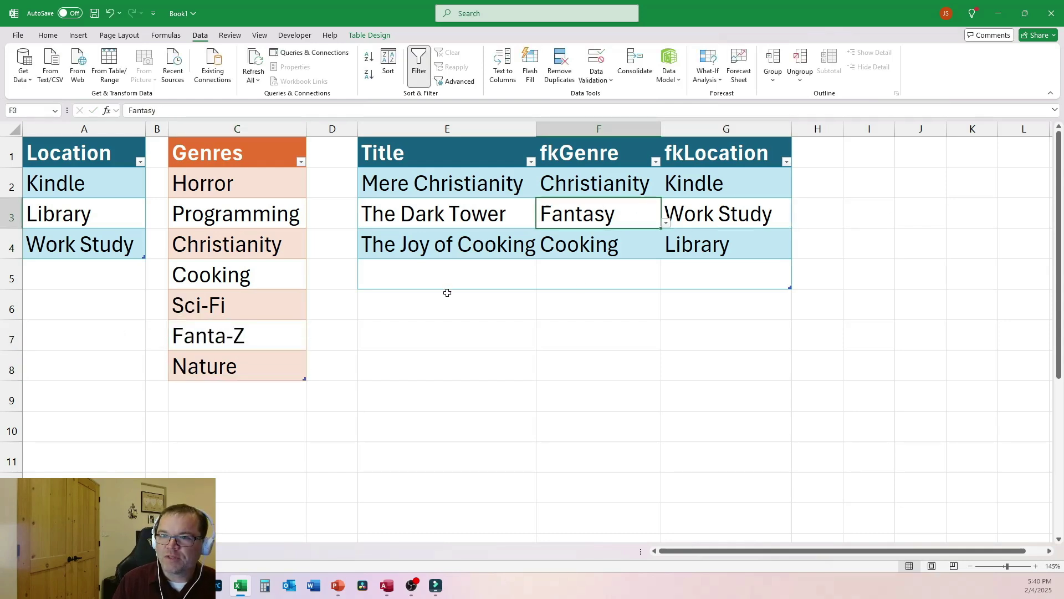
click(639, 264)
click(618, 217)
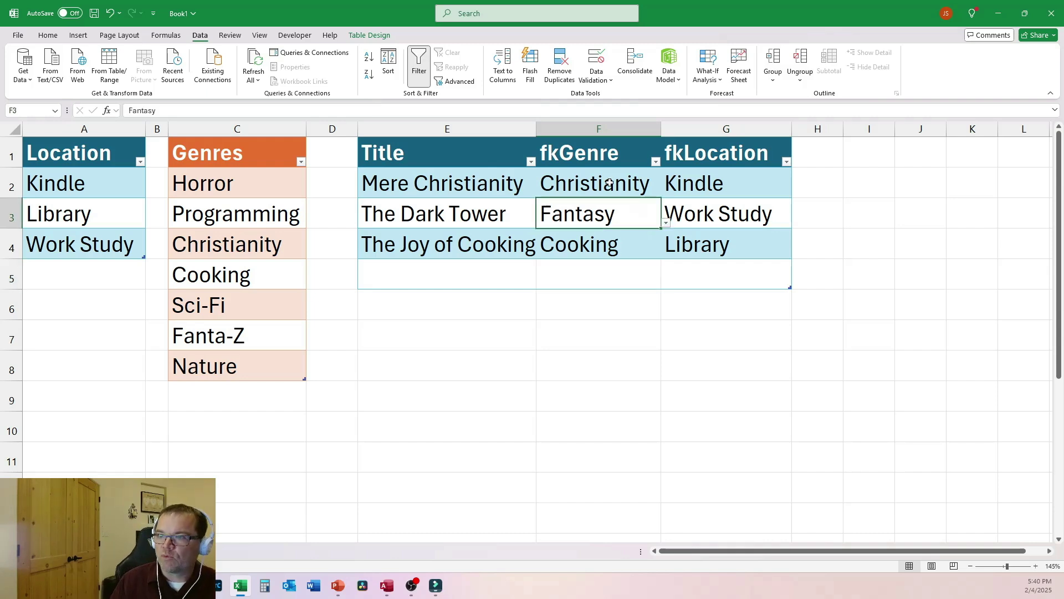
drag(609, 183, 616, 252)
drag(246, 172, 244, 366)
click(625, 220)
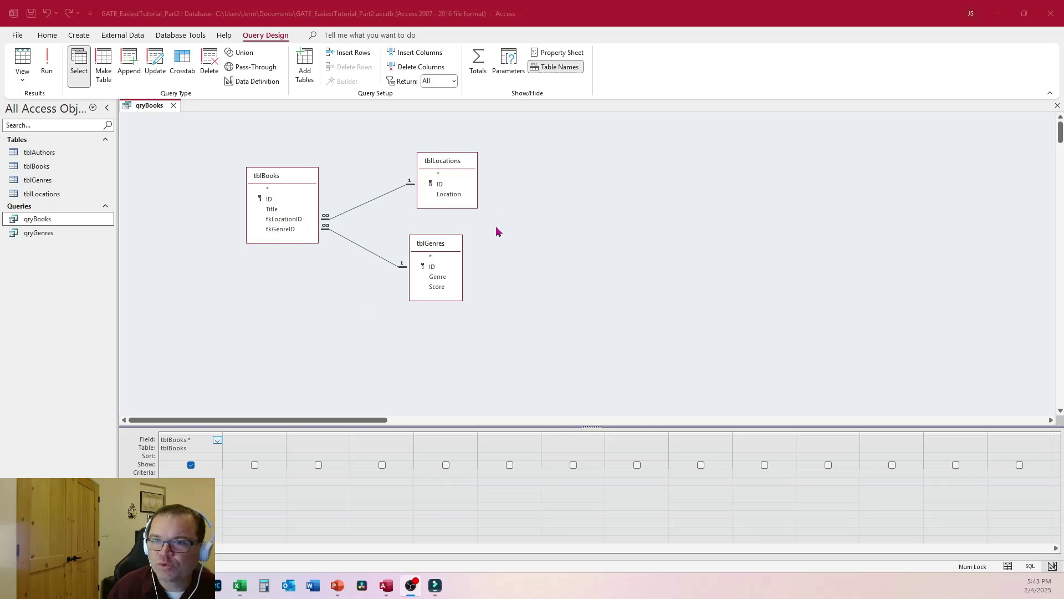
Step: Add tblGenres' Score to qryBooks and run it, showing scores 5, 3 and 3
click(308, 323)
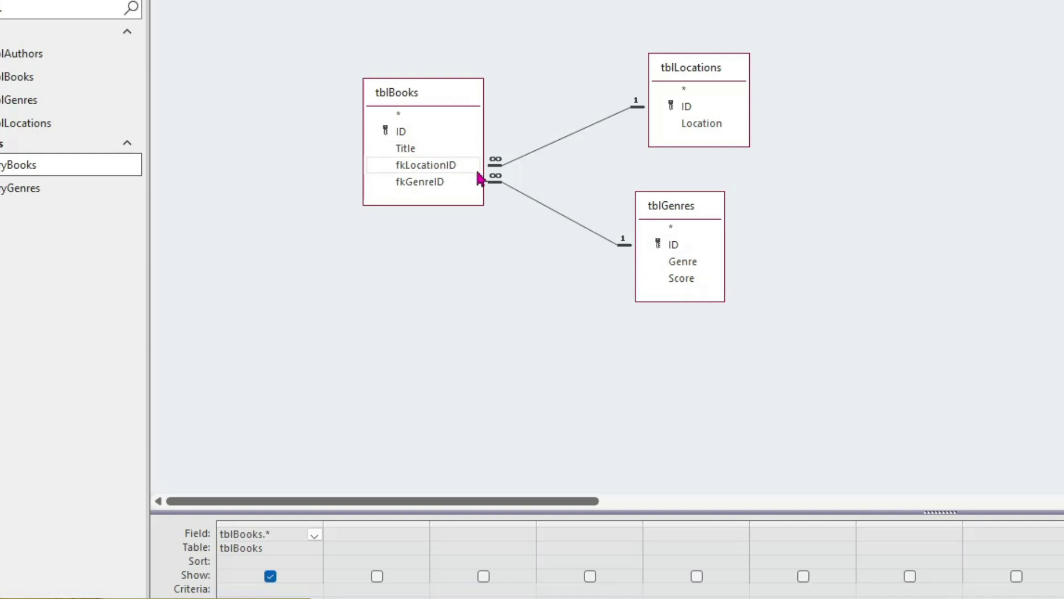
double_click(679, 278)
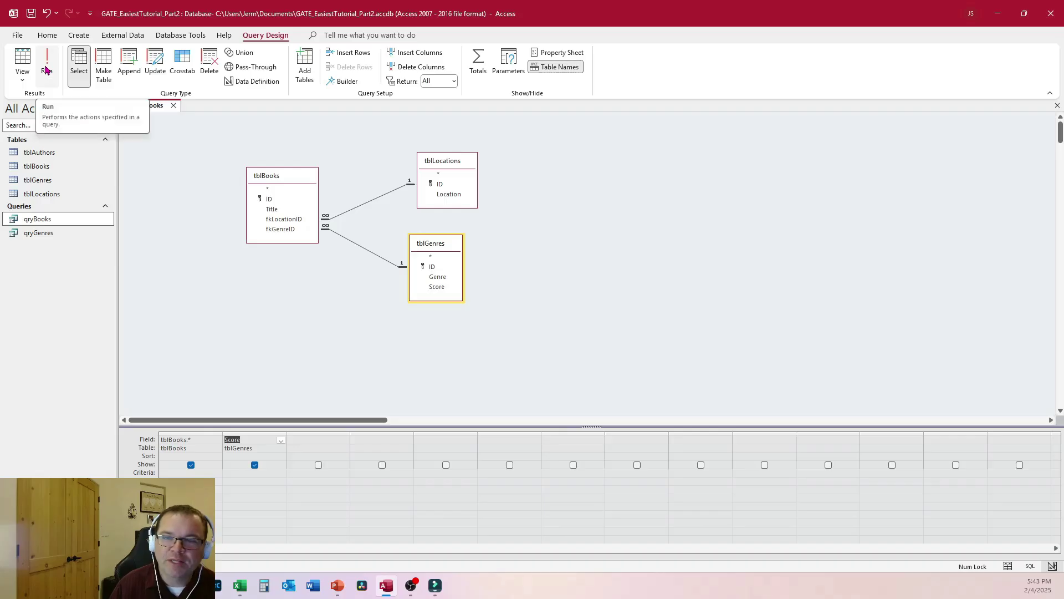
click(45, 64)
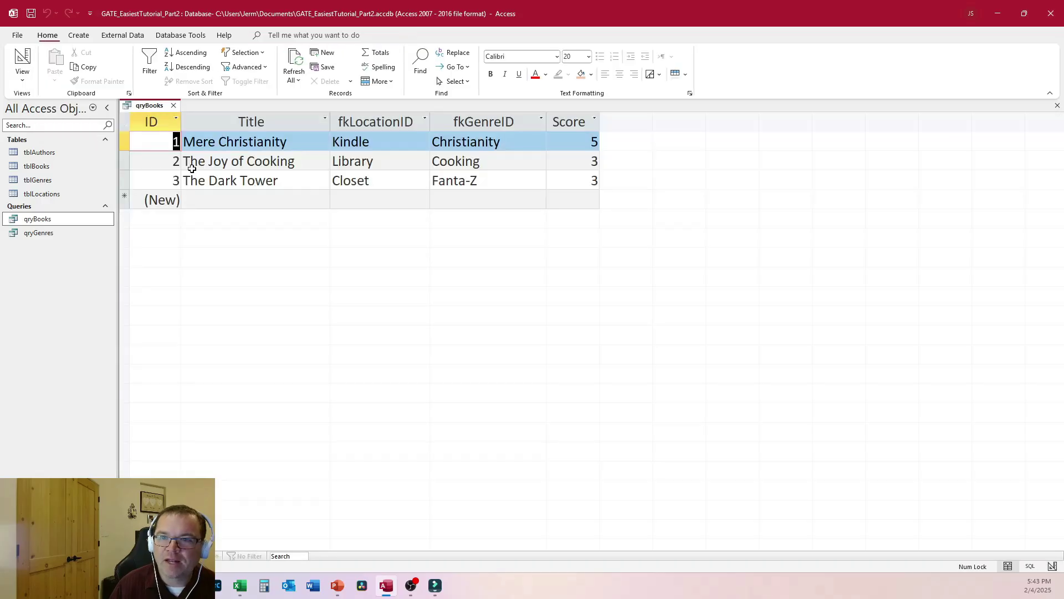
drag(603, 124, 610, 131)
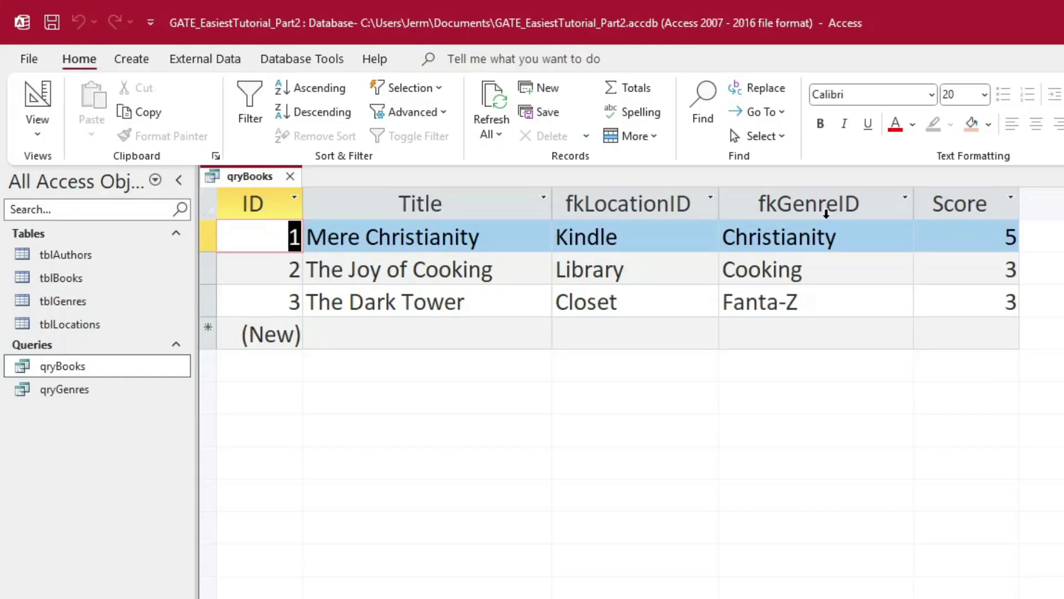
click(789, 237)
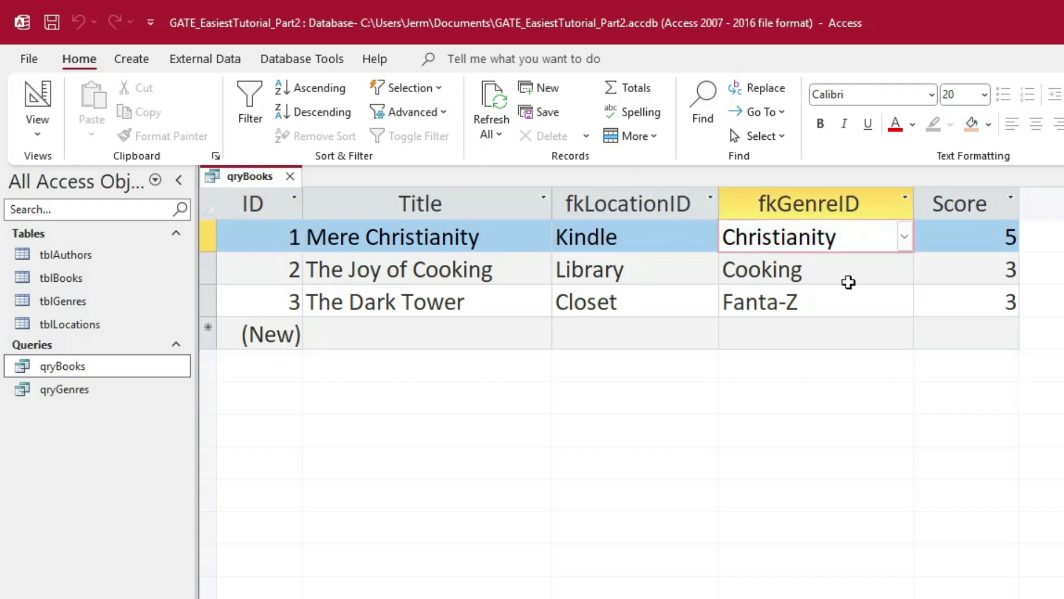
click(814, 274)
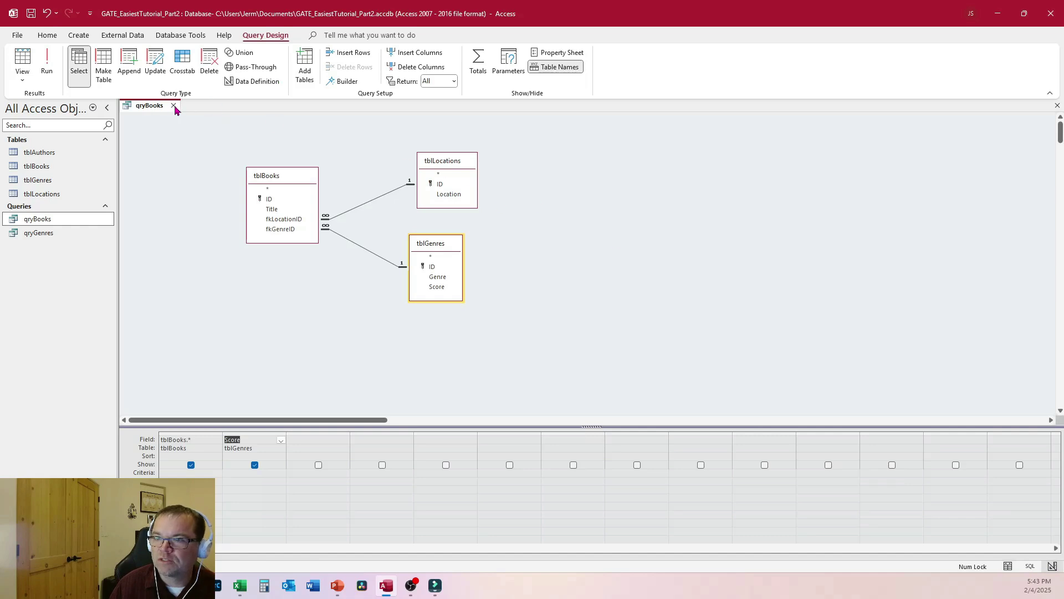
Step: Close qryBooks and add a Yes/No field named Locked to tblLocations
click(173, 105)
right_click(43, 195)
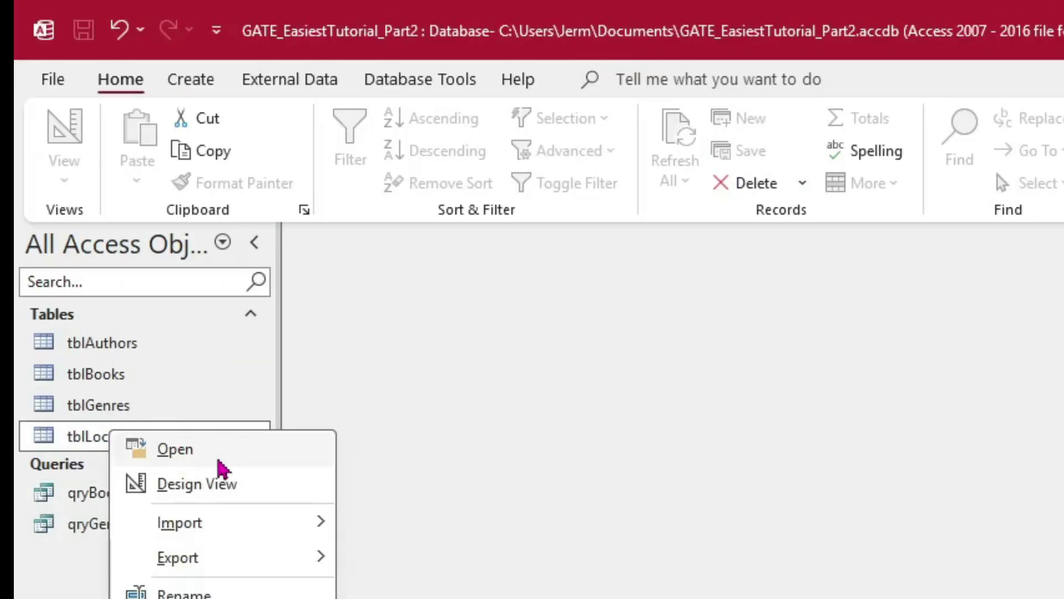
click(239, 483)
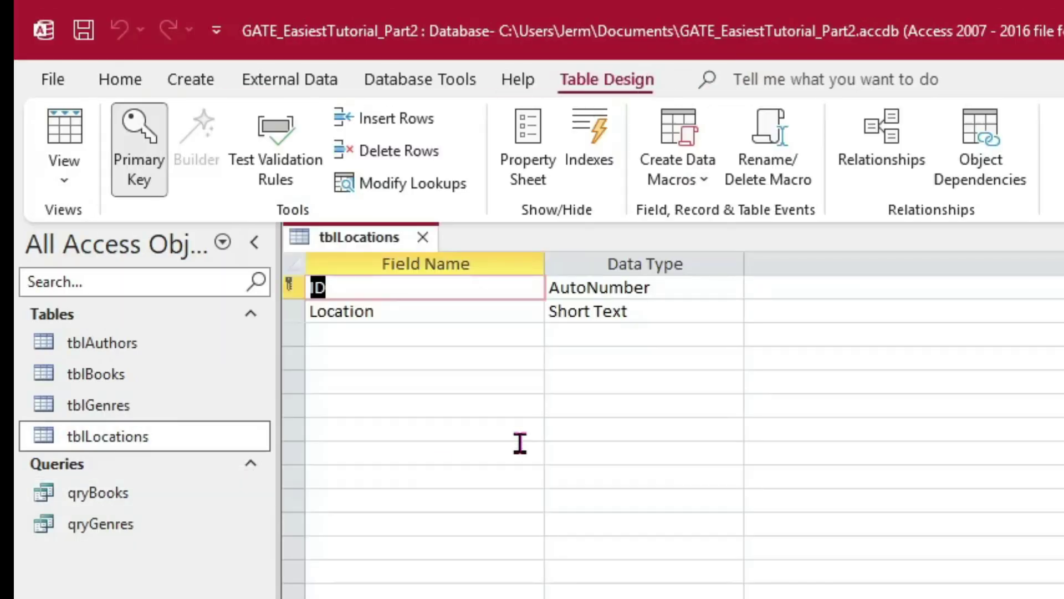
click(437, 335)
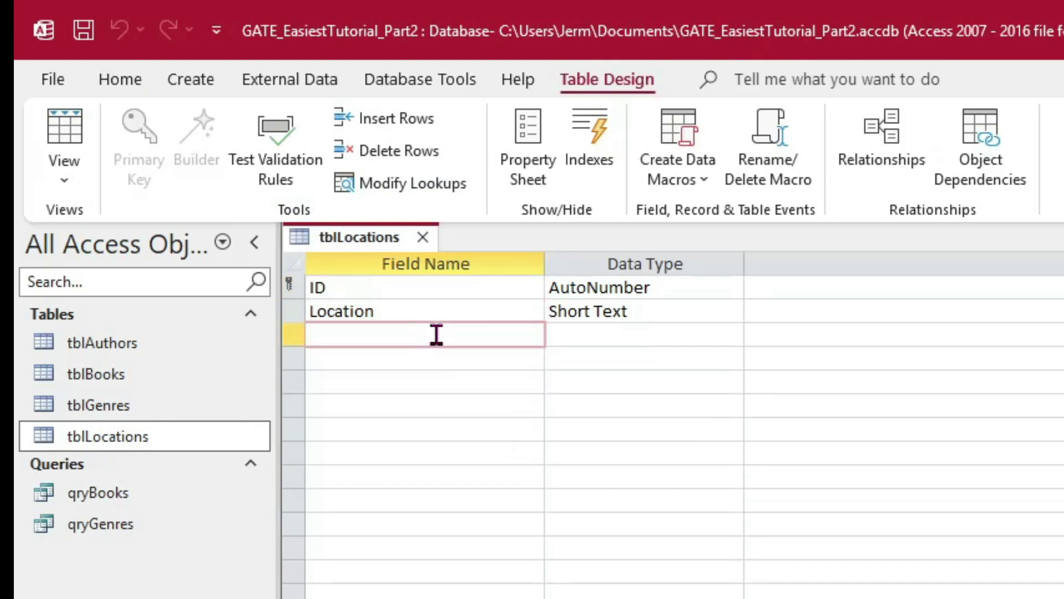
text(Locked)
key(Tab)
text(y)
key(Tab)
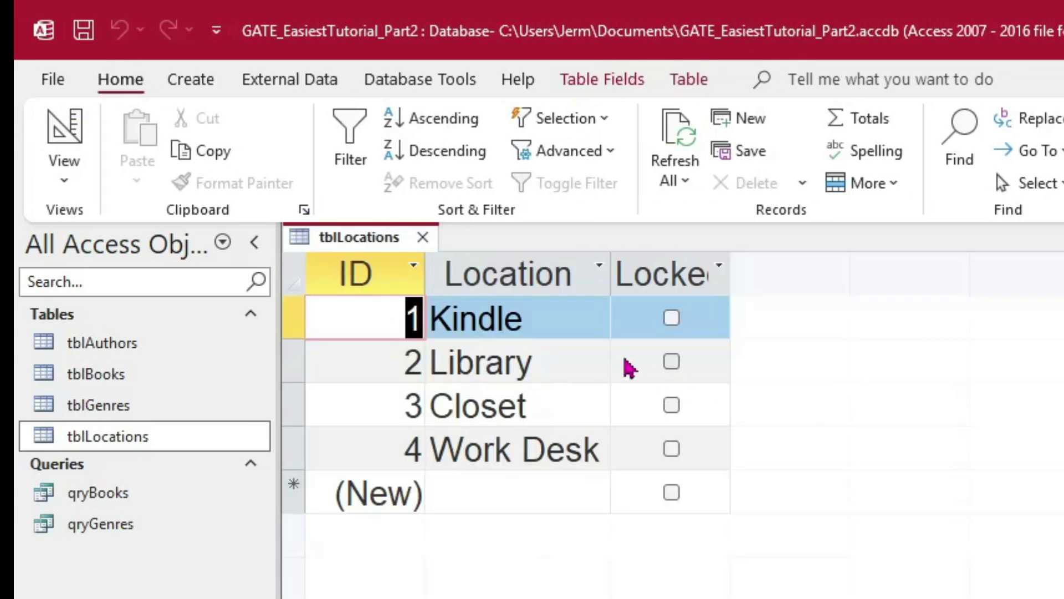
Step: Tick Locked for Work Desk and Kindle, then close and reopen tblLocations to verify
drag(730, 273, 854, 273)
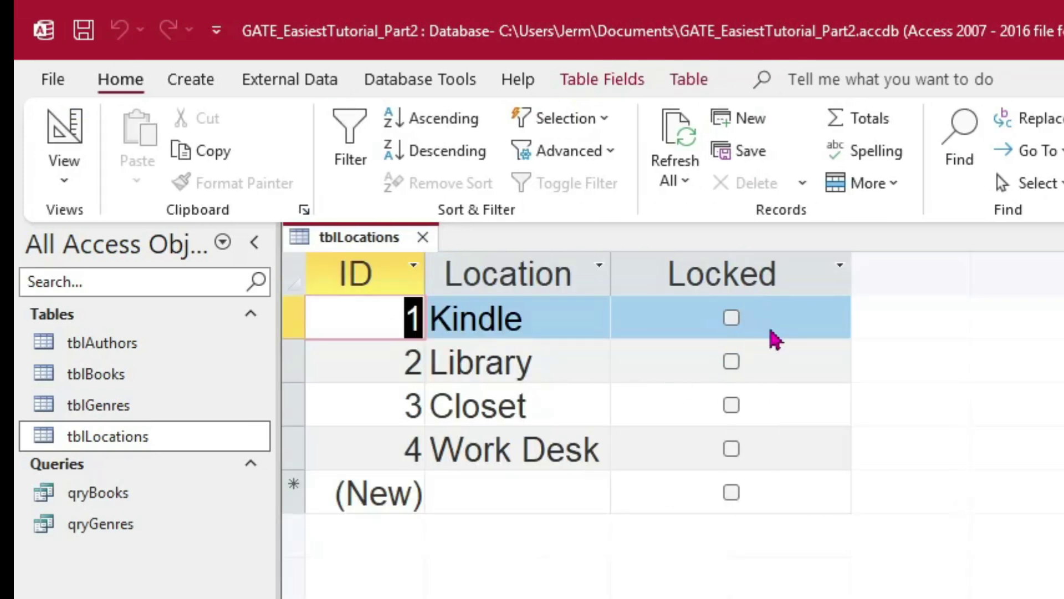
click(731, 448)
click(731, 318)
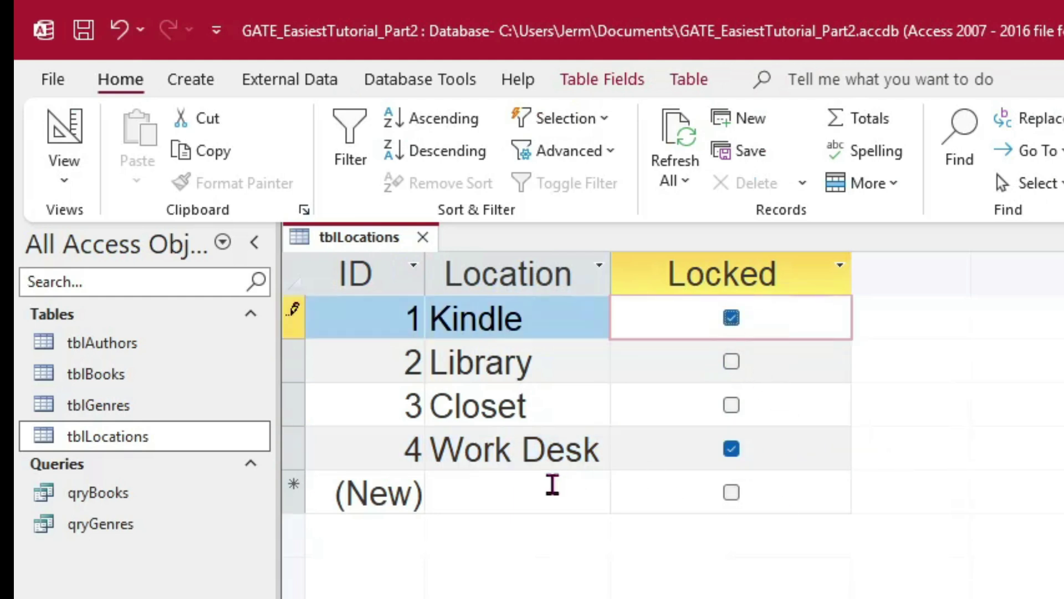
click(548, 502)
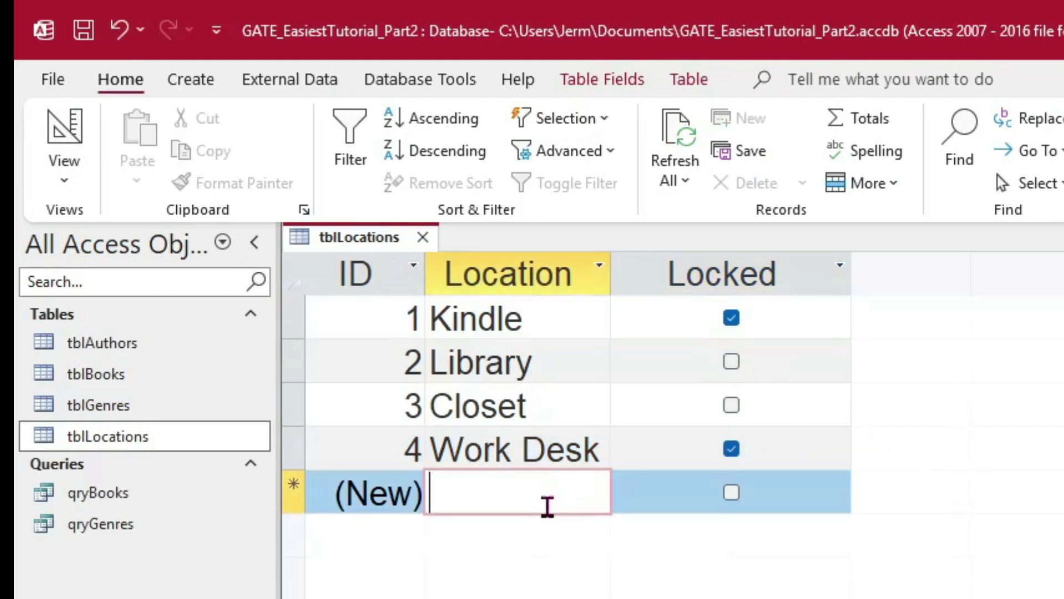
click(423, 238)
double_click(143, 441)
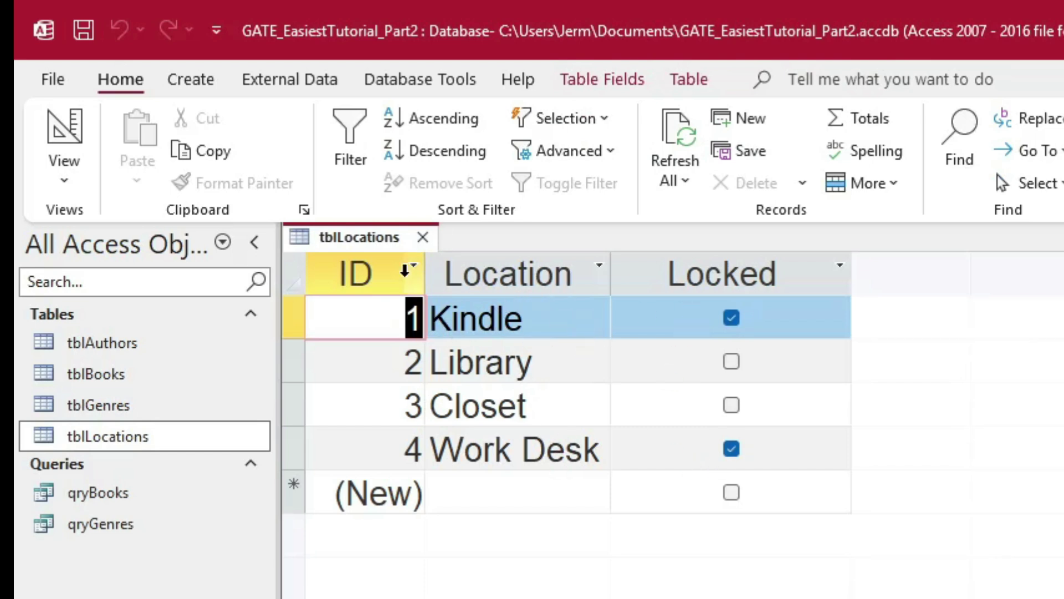
click(422, 238)
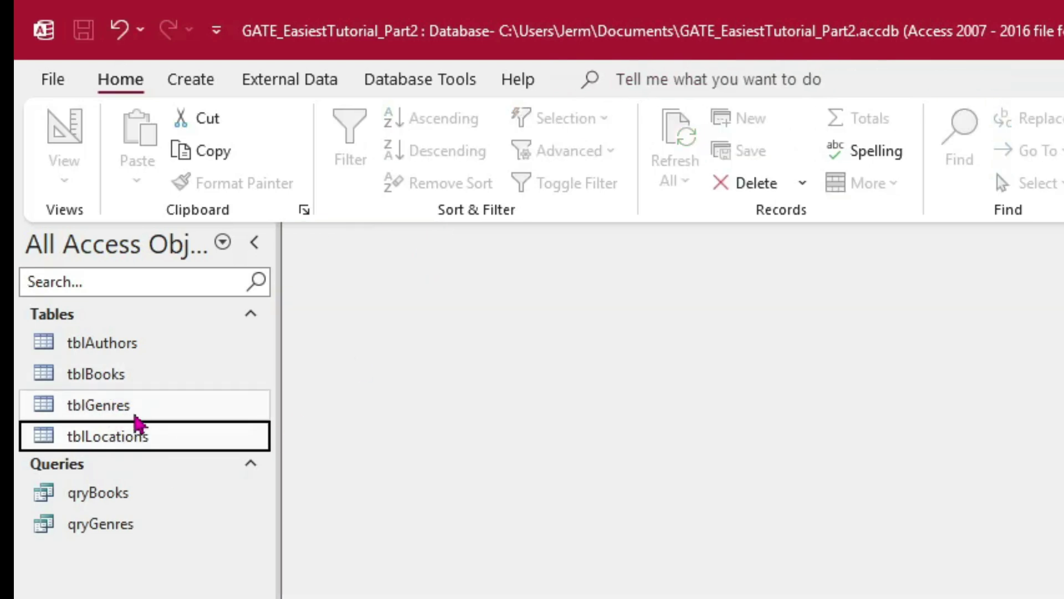
Step: Open qryBooks in Design View and add tblLocations' Locked field
right_click(102, 495)
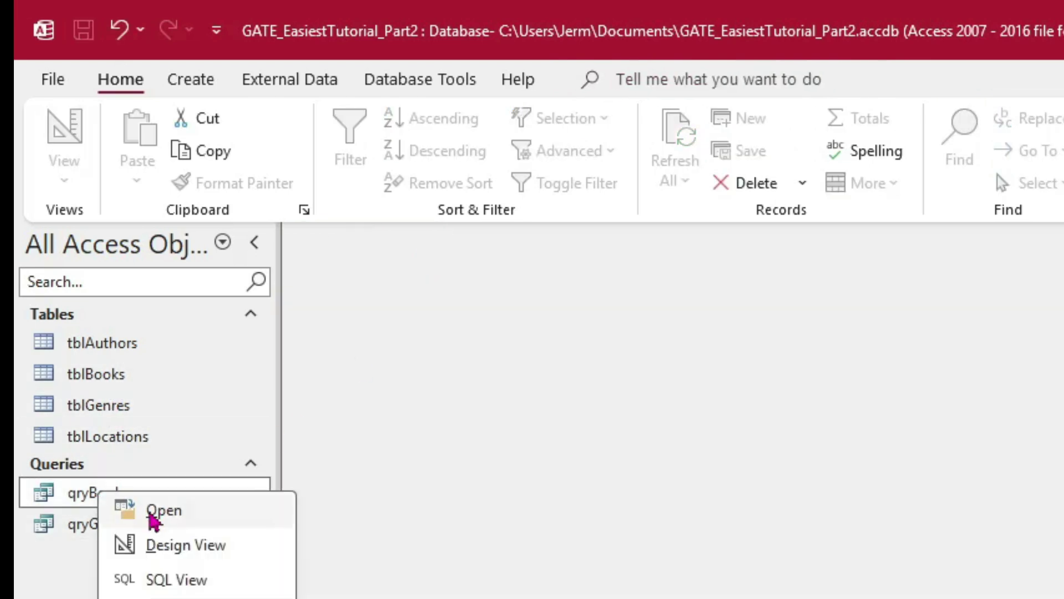
click(191, 548)
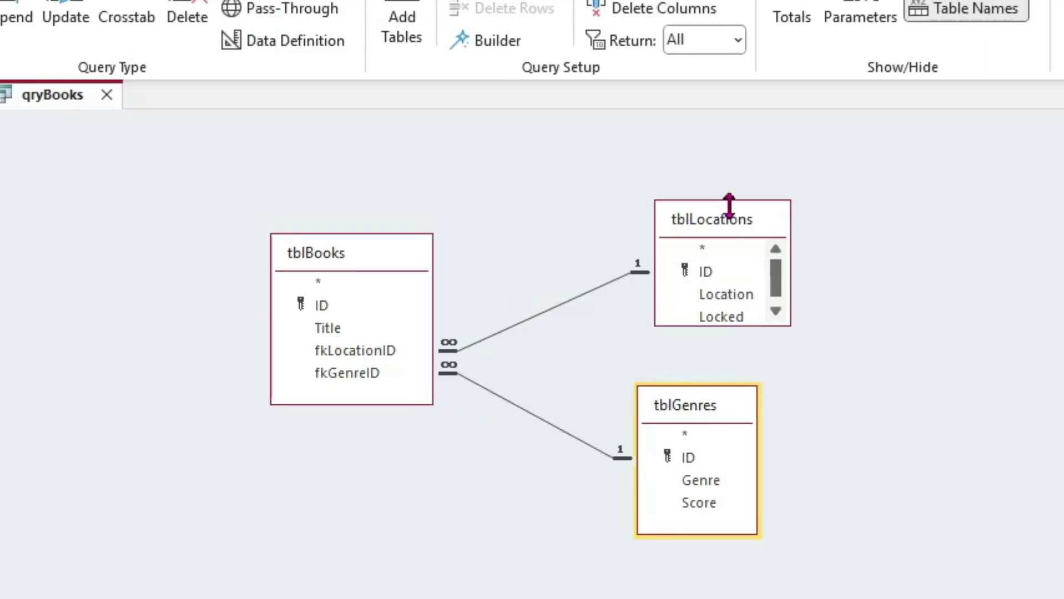
drag(729, 200, 729, 151)
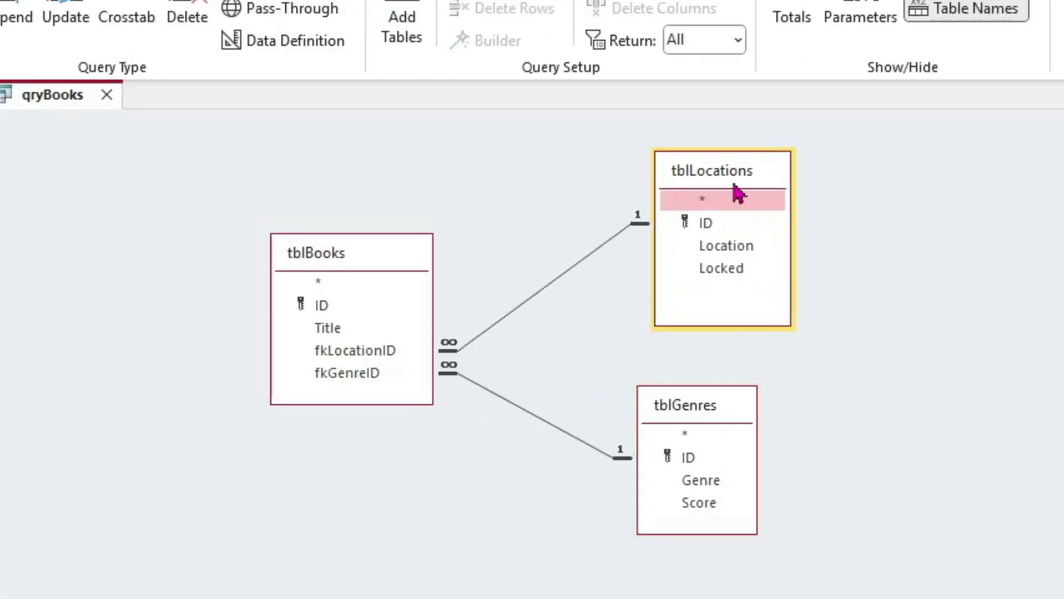
double_click(727, 267)
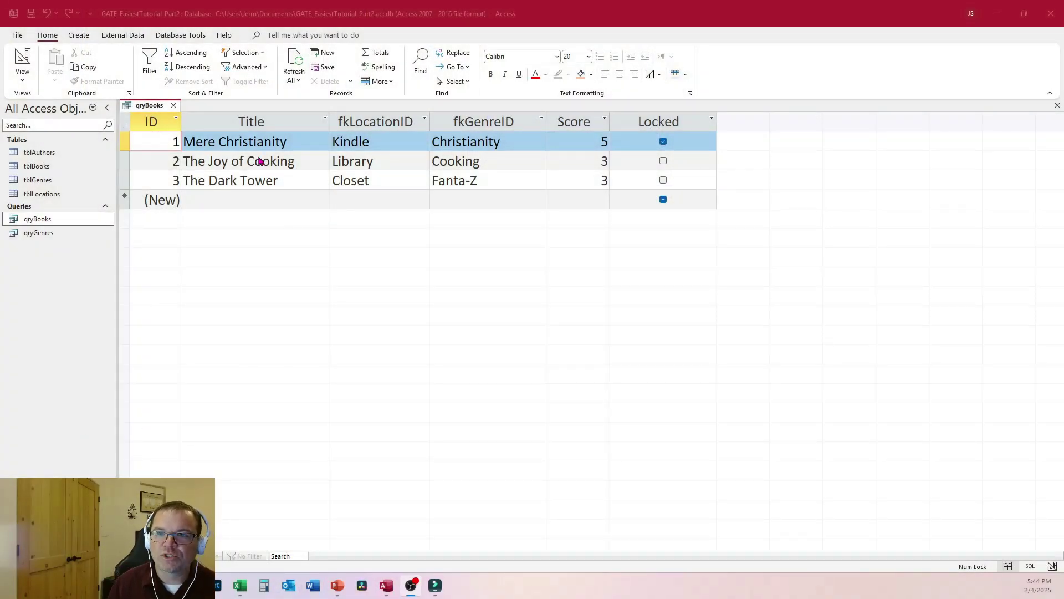
Step: Save the qryBooks changes on closing and start a new query design
click(173, 105)
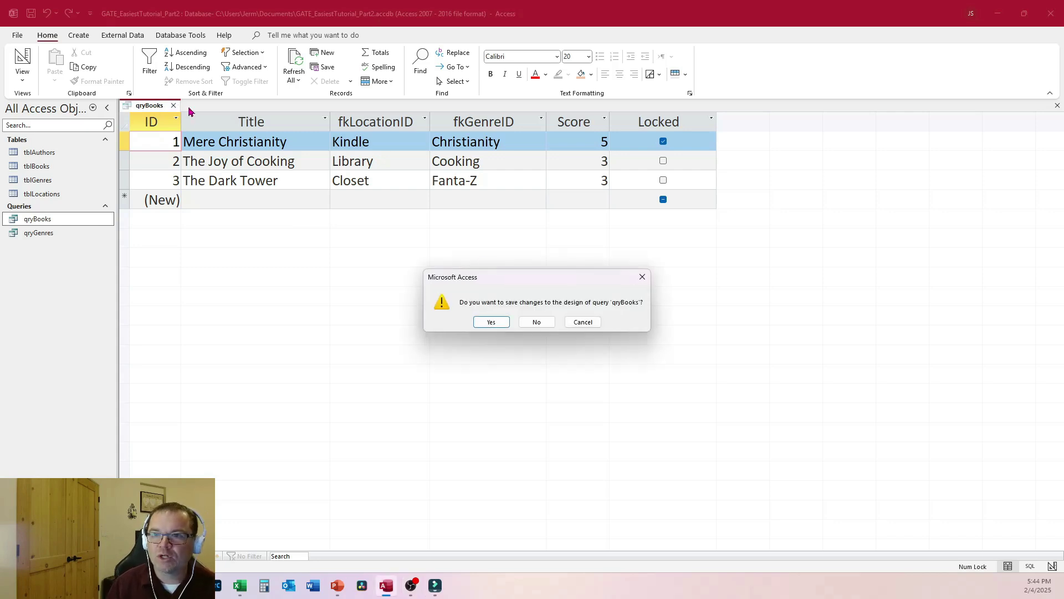
click(502, 322)
click(78, 34)
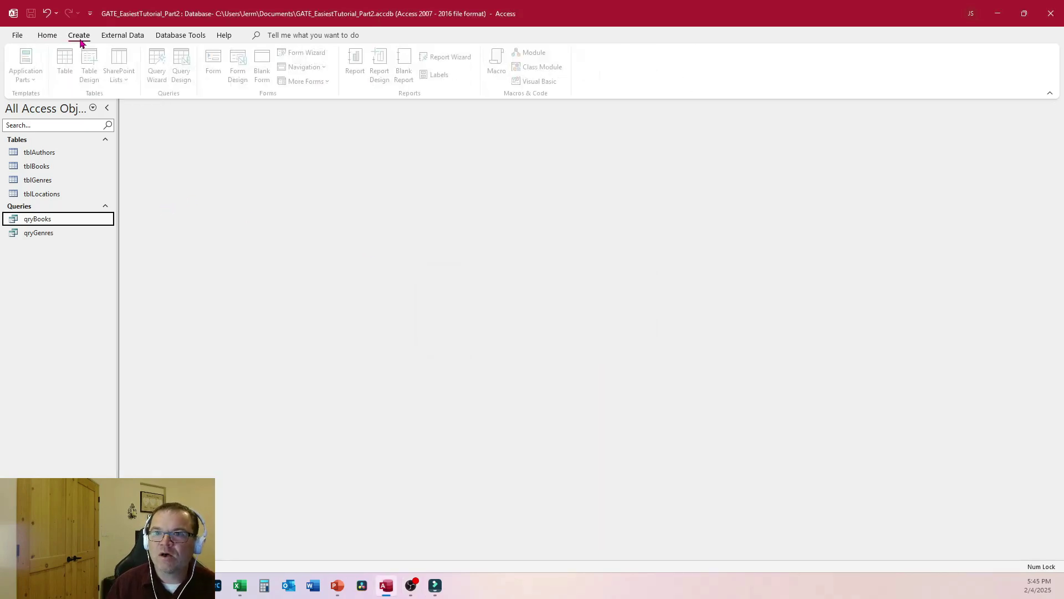
click(188, 65)
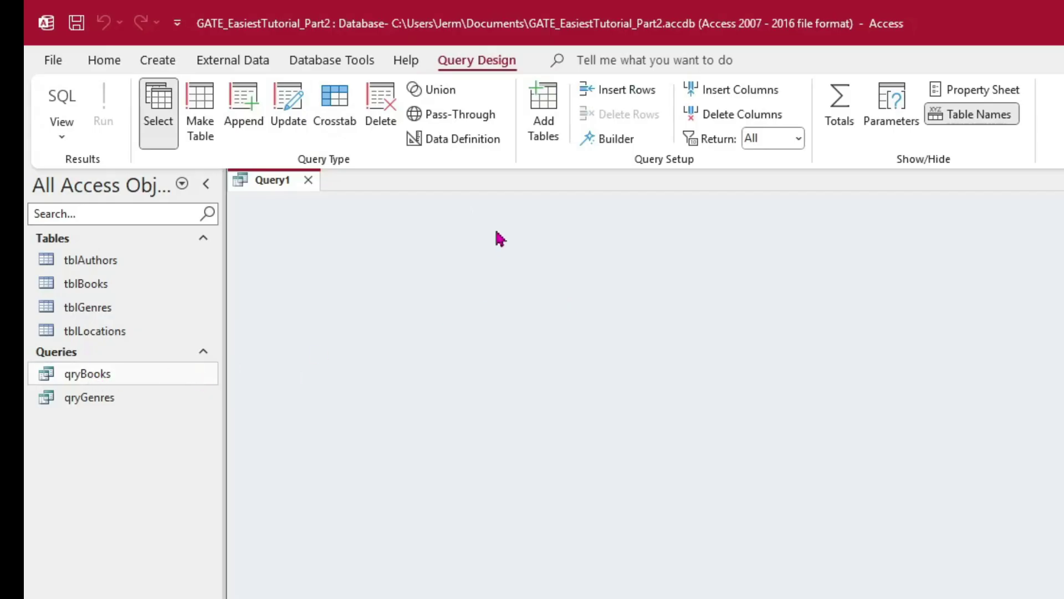
Step: Add tblBooks to the new query and include its Title field
click(111, 414)
click(105, 287)
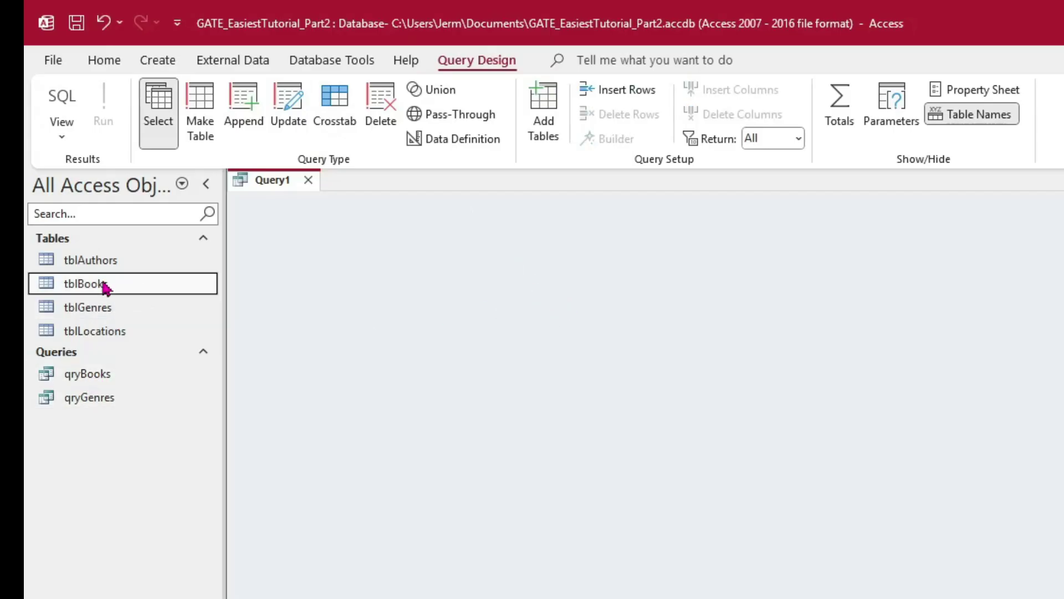
click(95, 307)
click(97, 288)
drag(85, 290, 524, 270)
drag(637, 390, 686, 388)
click(549, 319)
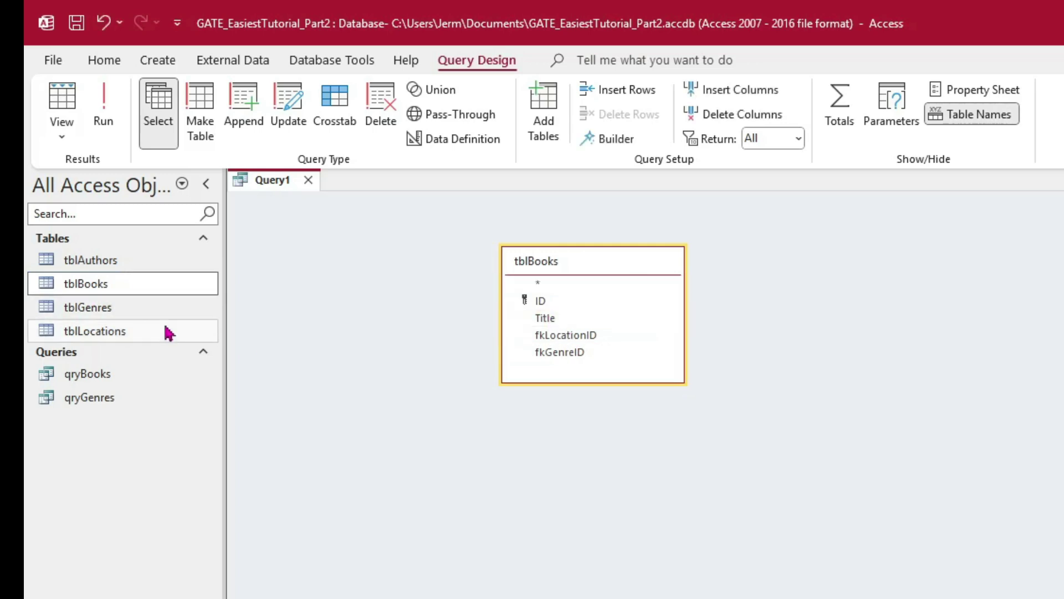
Step: Join tblLocations to tblBooks and include its Locked field
click(102, 331)
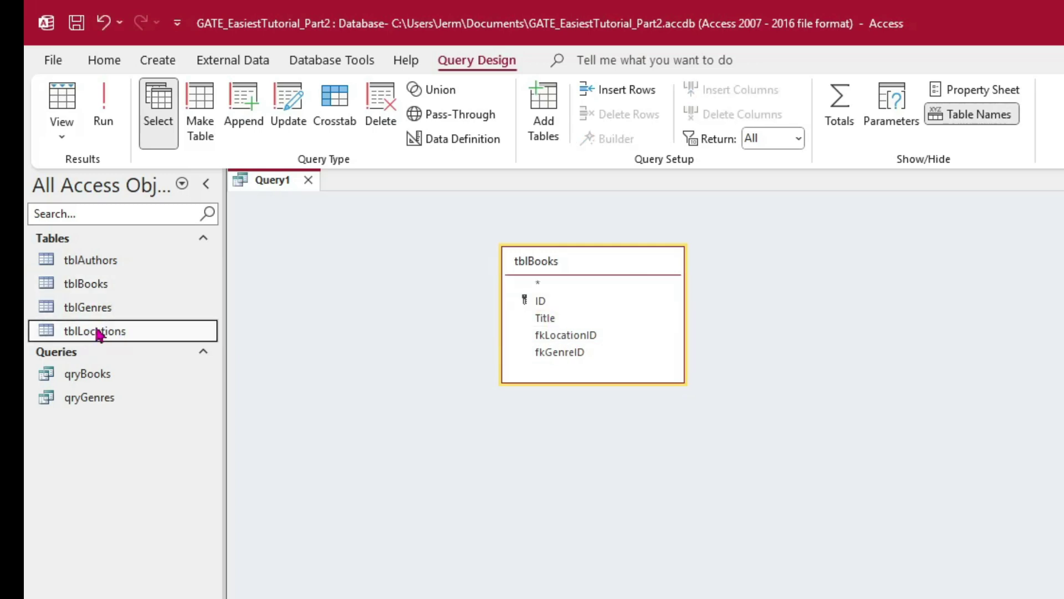
drag(143, 337, 804, 283)
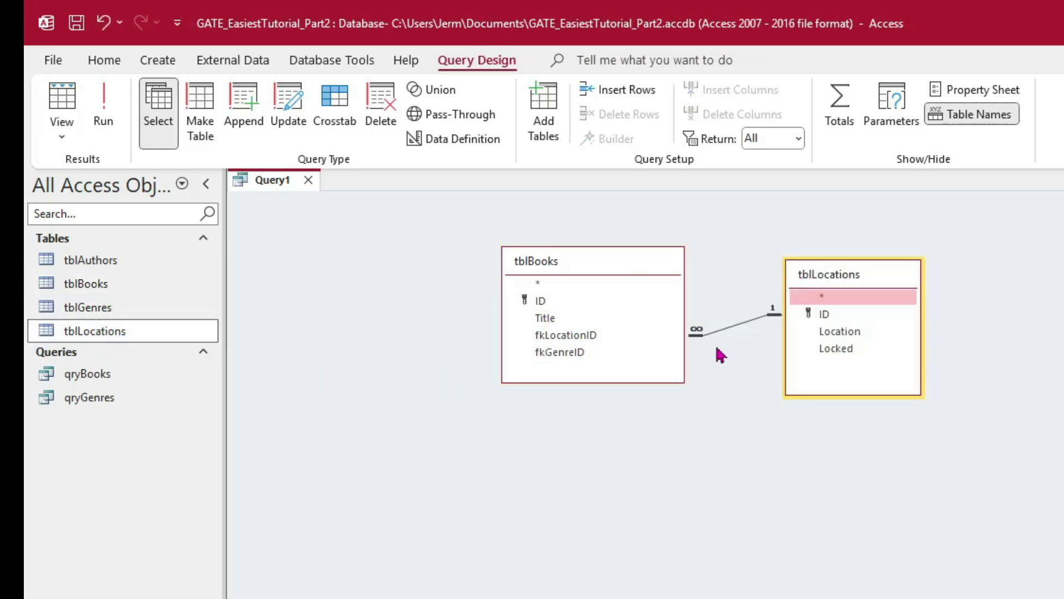
drag(646, 266, 687, 275)
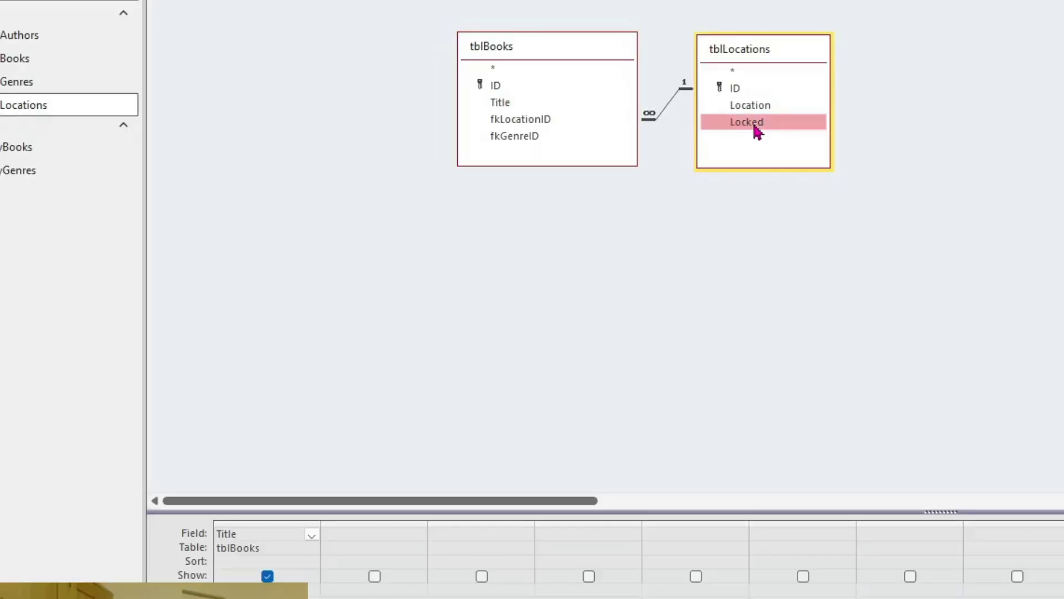
double_click(838, 349)
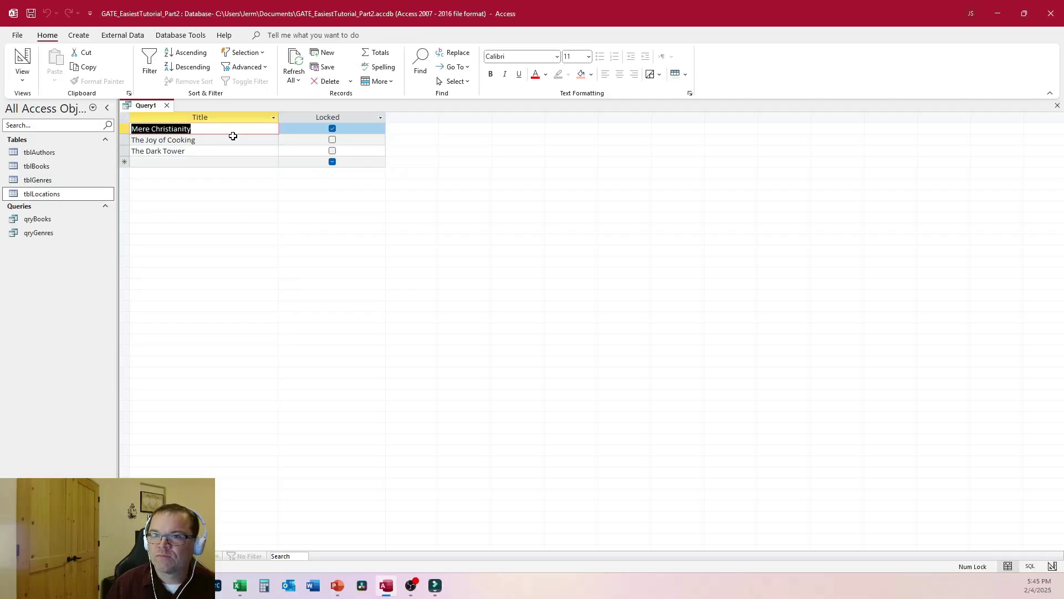
Step: Set the datasheet font size to 22, enter True as the Locked criterion, and run the query
click(589, 56)
click(577, 176)
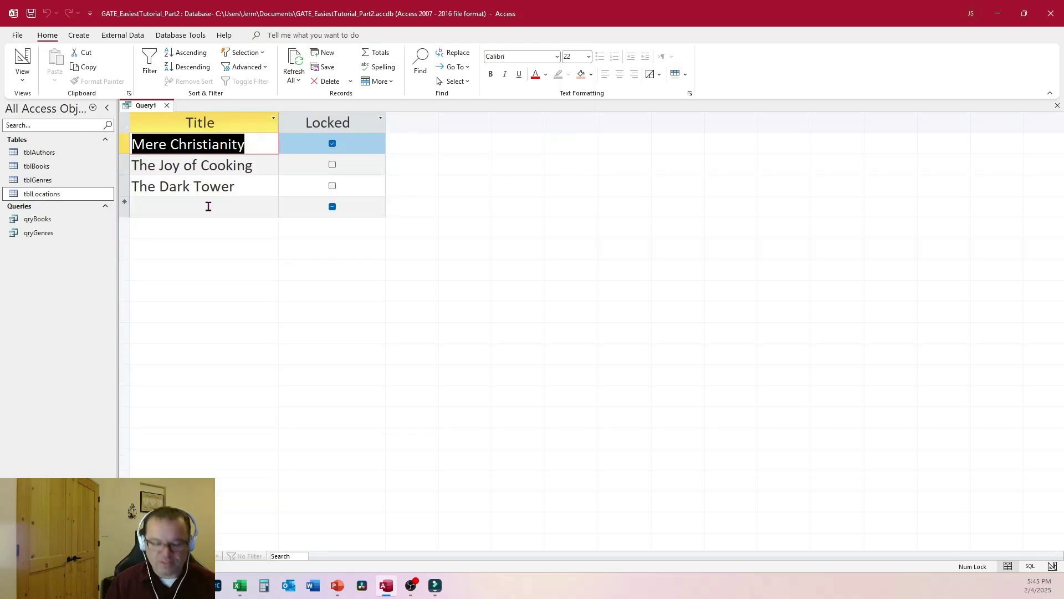
click(1052, 566)
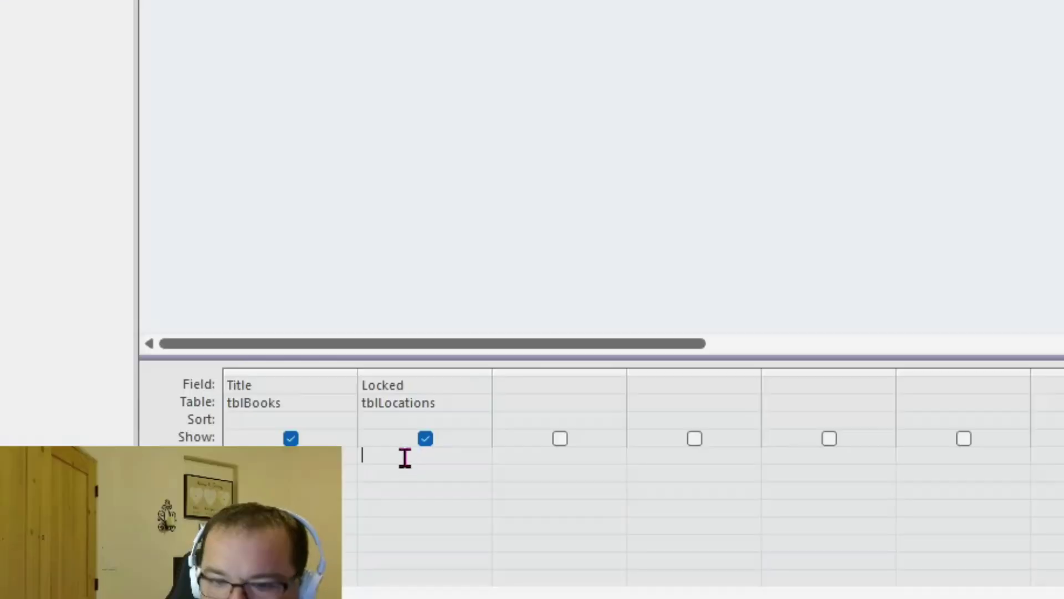
text(True)
key(Return)
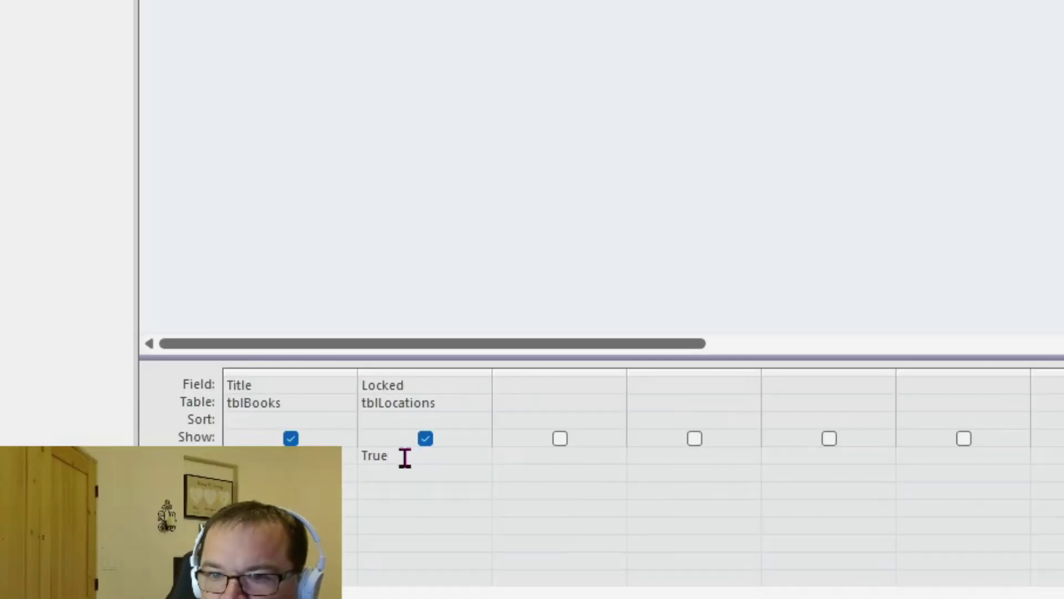
key(Left)
key(Down)
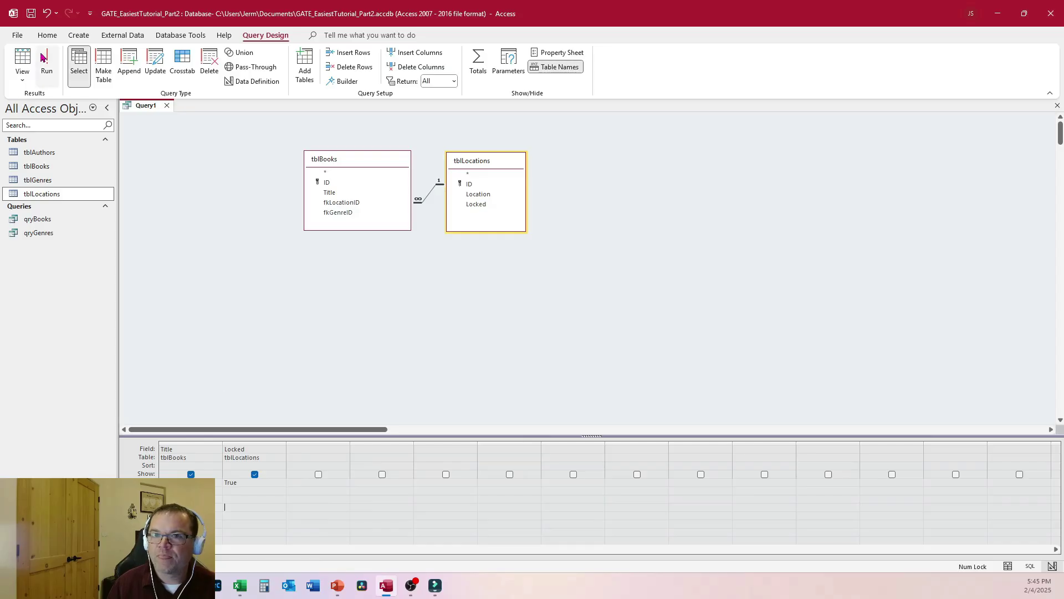
click(44, 58)
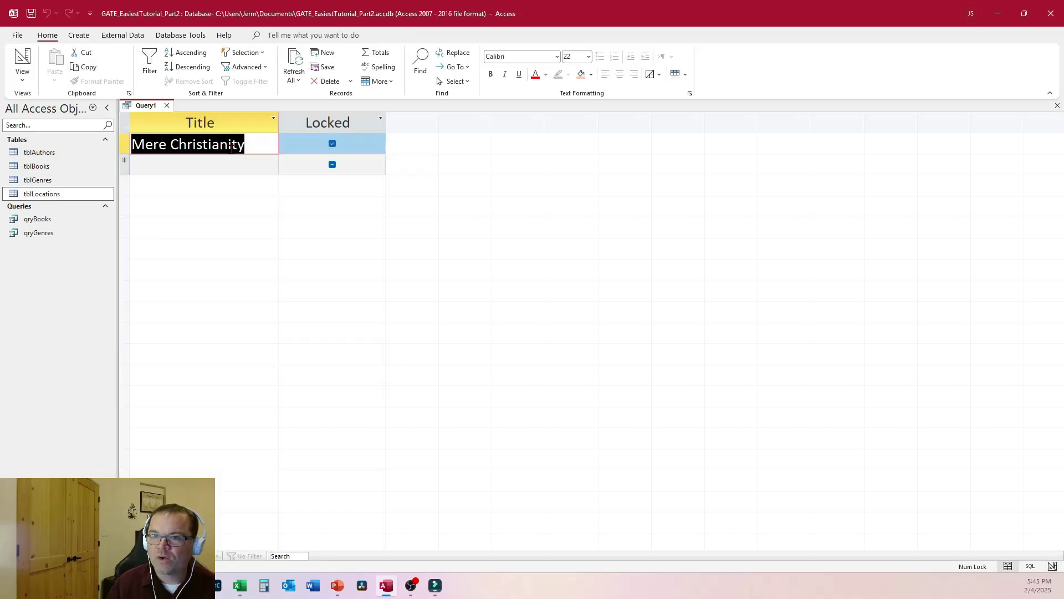
Step: Insert the Location field between Title and Locked, rerun the query, and save with Ctrl+S
click(1053, 567)
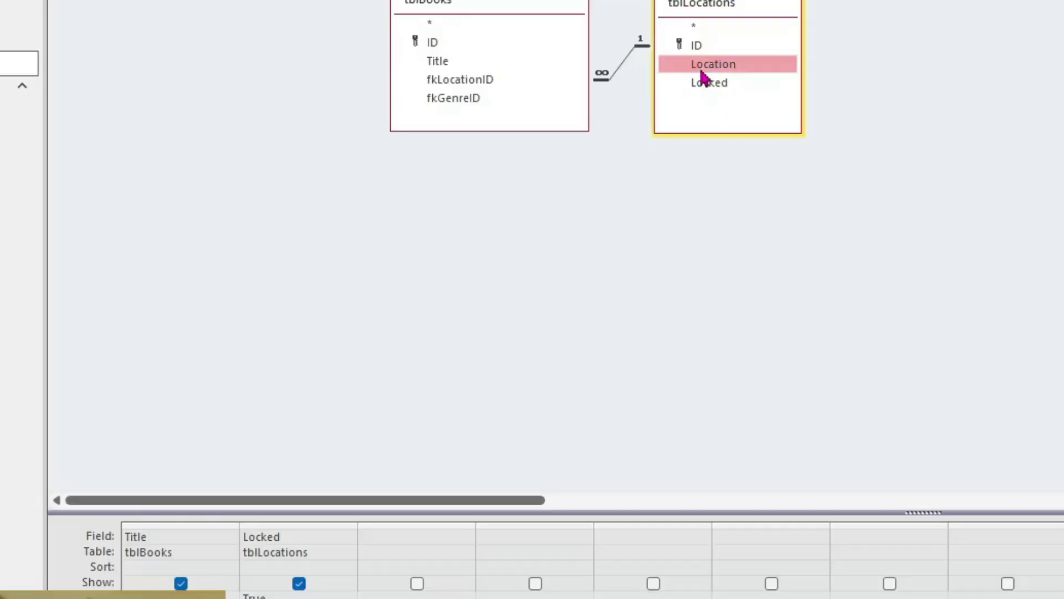
drag(703, 77, 321, 536)
click(409, 526)
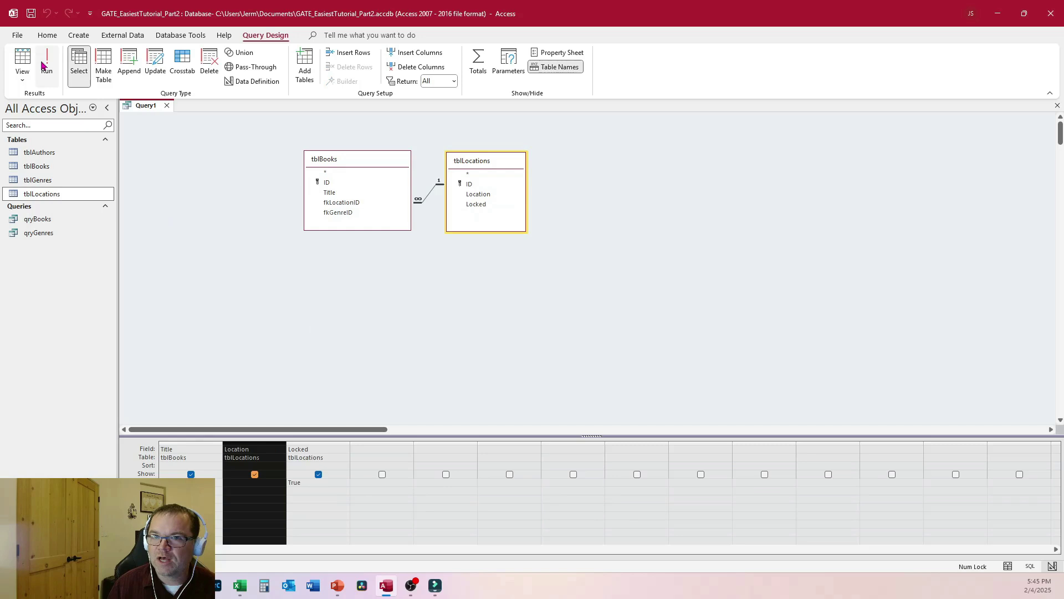
click(45, 66)
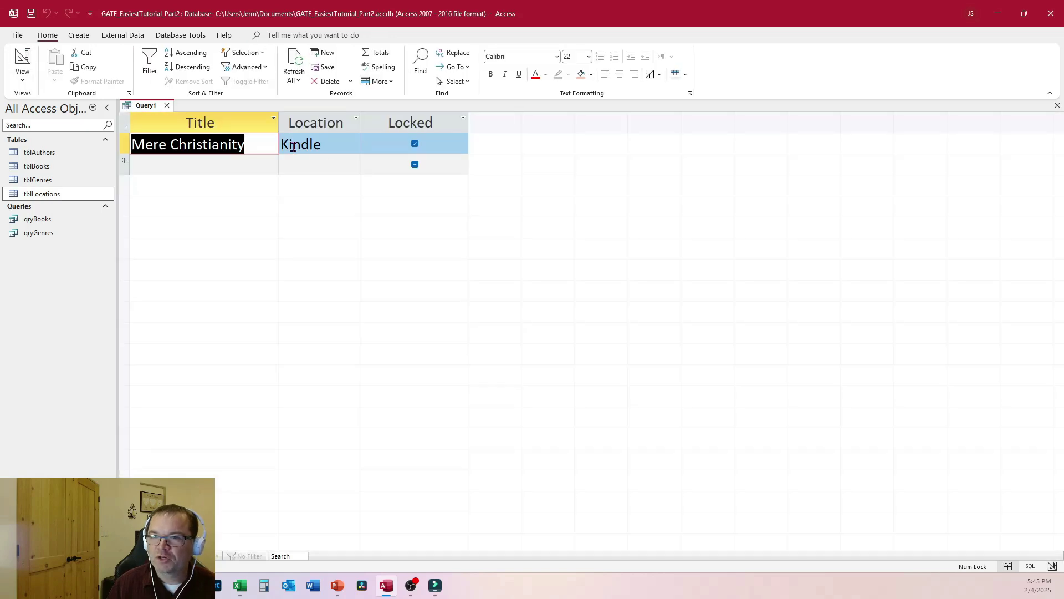
click(1053, 566)
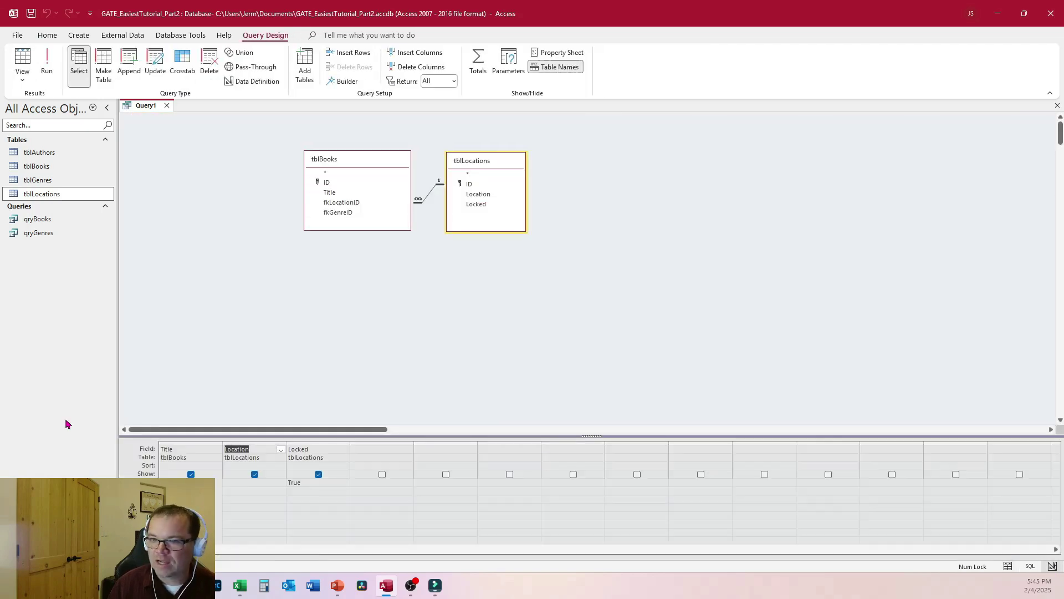
key(ctrl+s)
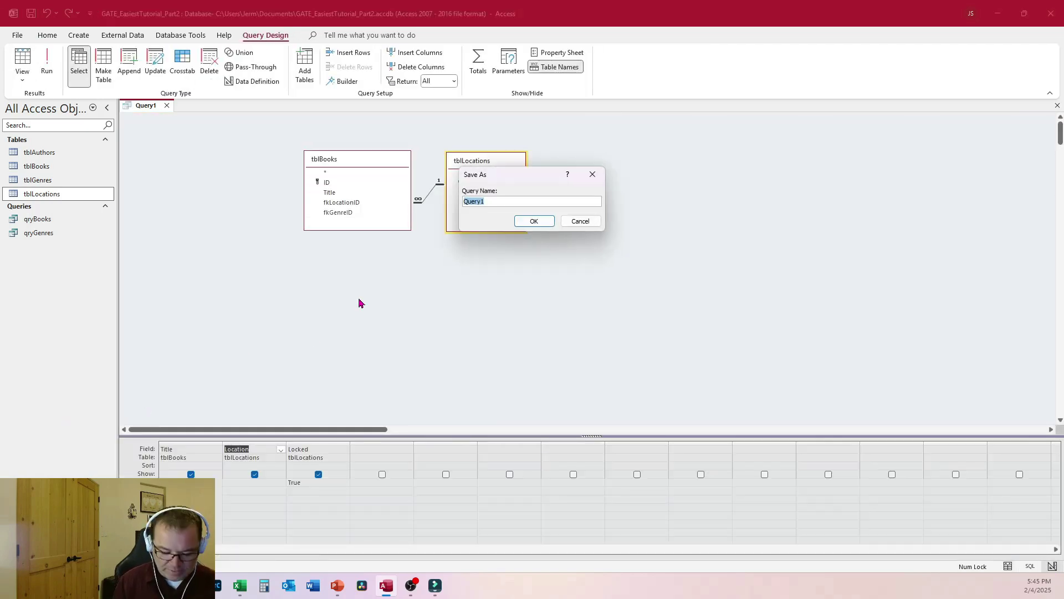
Step: Save the query as qryLockedBooks and run it to view the results
text(qryLockedBooks)
key(Return)
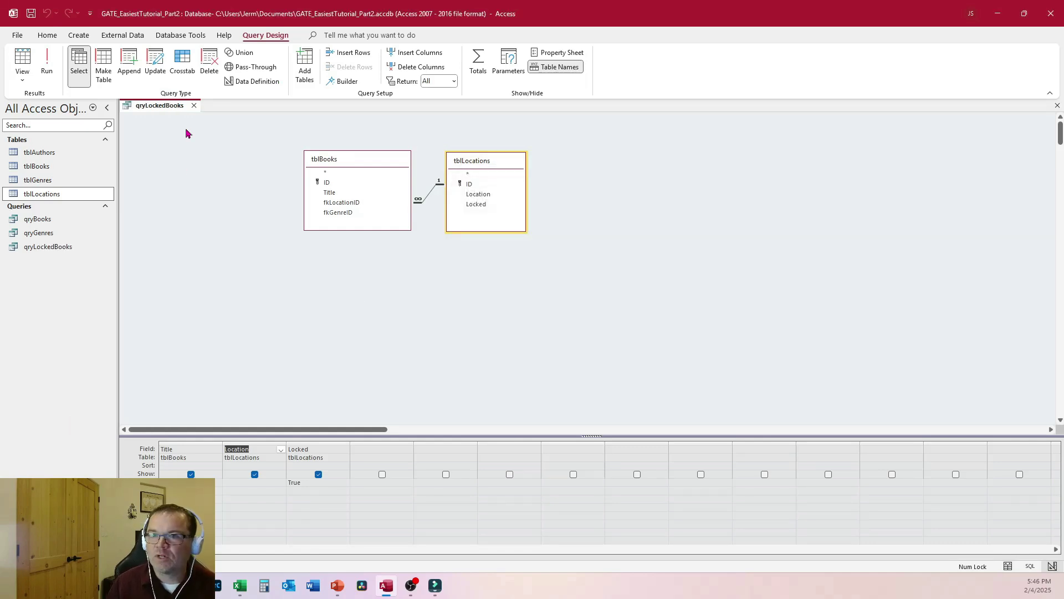
click(46, 64)
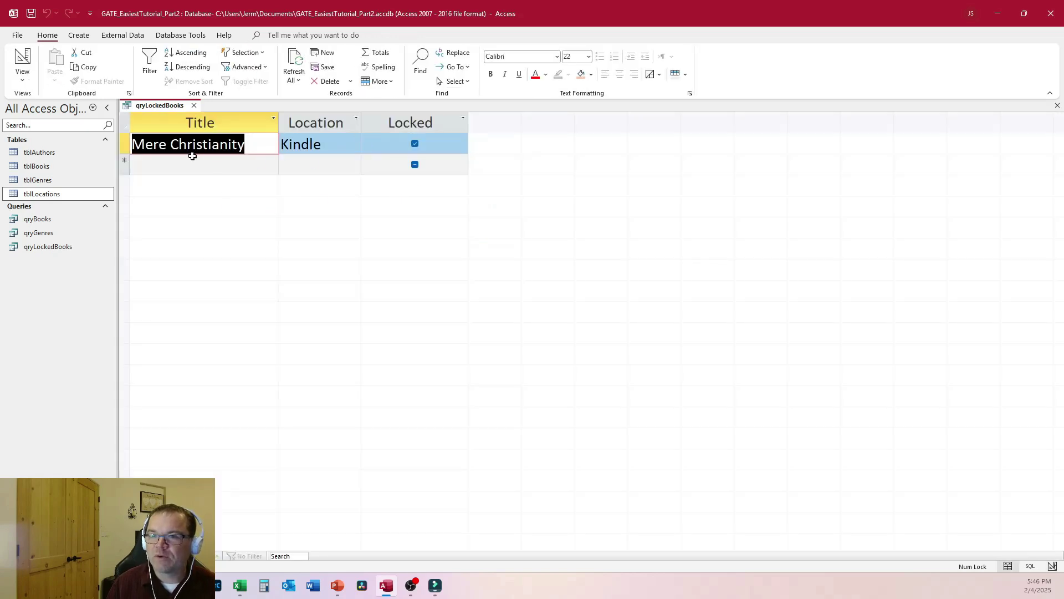
click(207, 140)
click(332, 145)
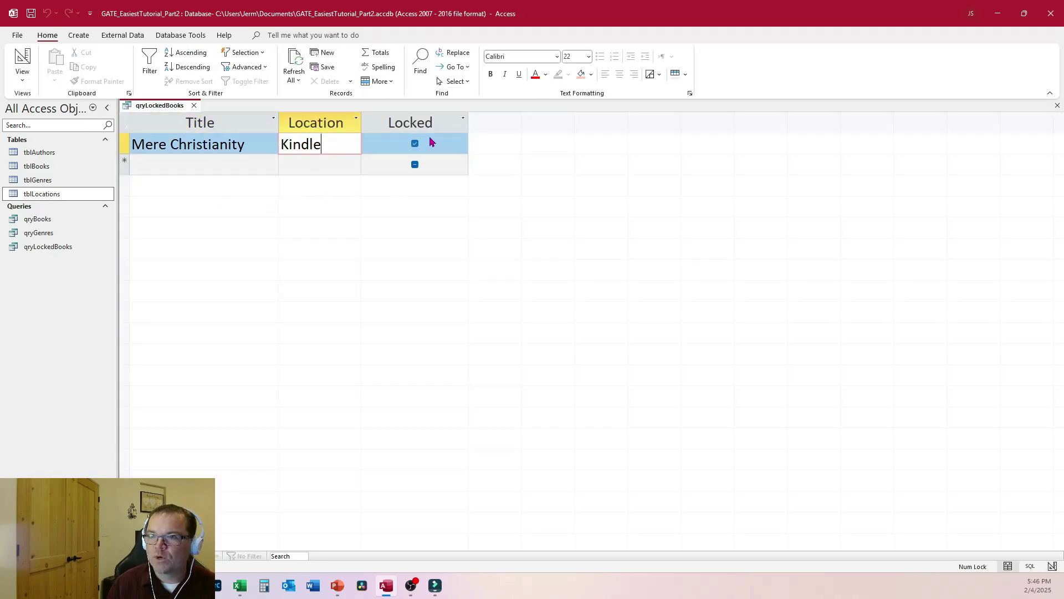
Step: Hide the Locked column from the query results and close qryLockedBooks
click(1052, 566)
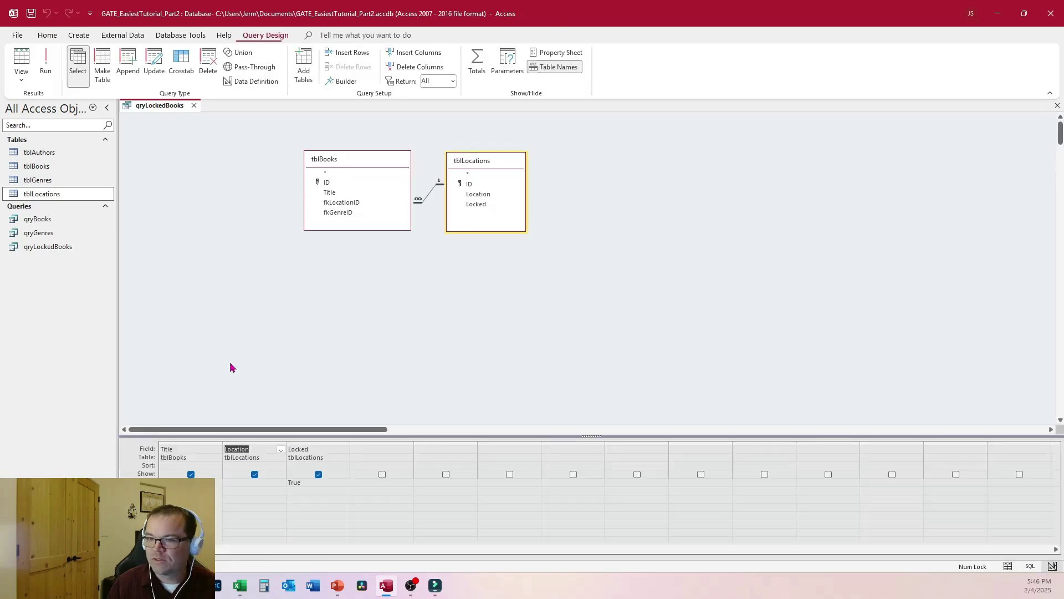
click(424, 582)
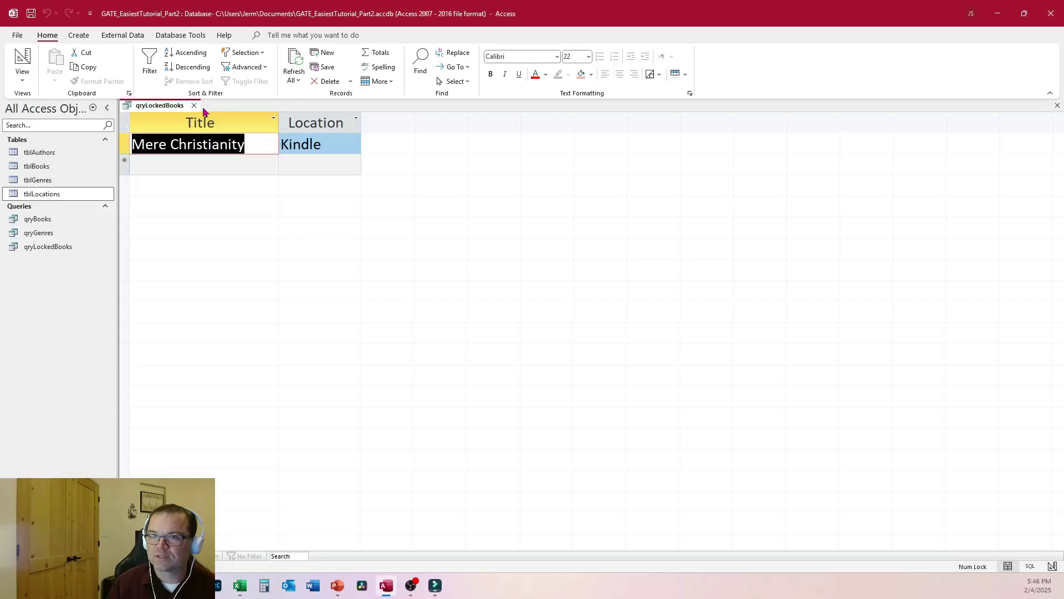
click(195, 105)
Step: Add 'The Dark Tower Part 2' with location Kindle and genre Fanta-Z to tblBooks, then reopen qryLockedBooks
double_click(47, 165)
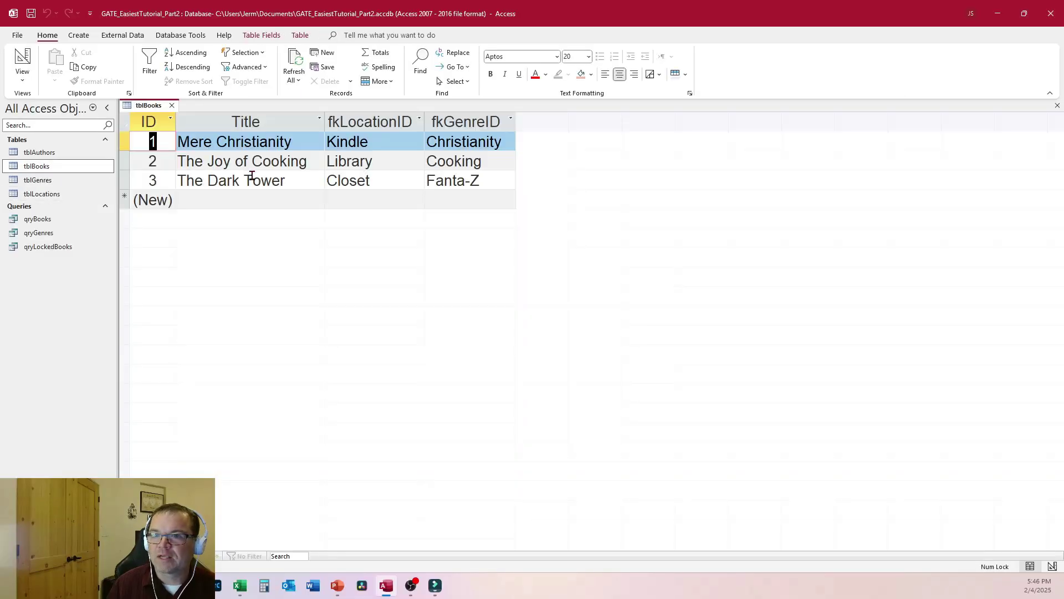
click(266, 194)
text(The )
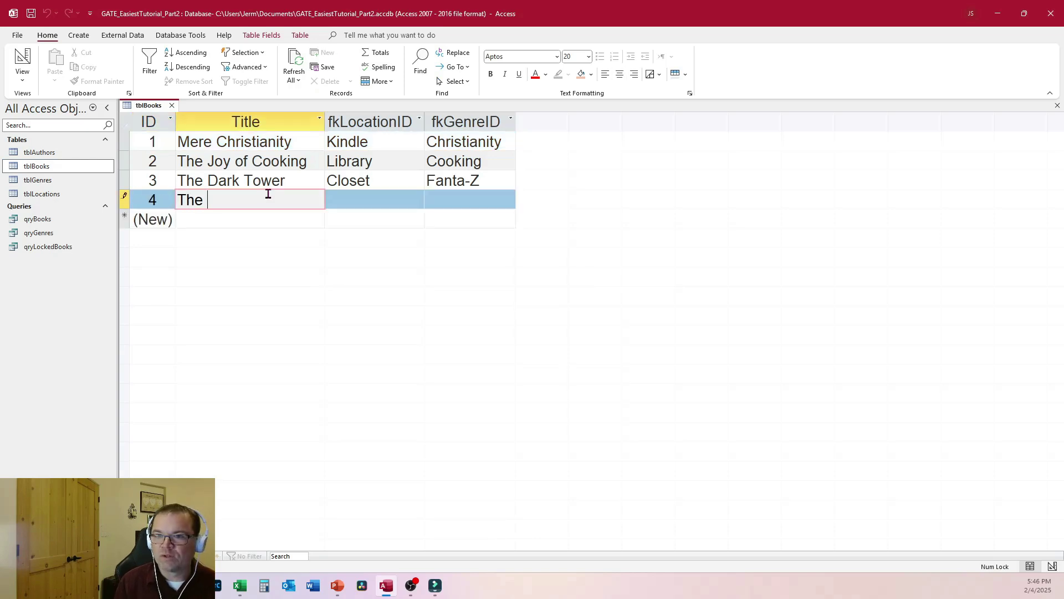
text(Dark Tower Part 2)
key(Tab)
text(Kindle)
key(Tab)
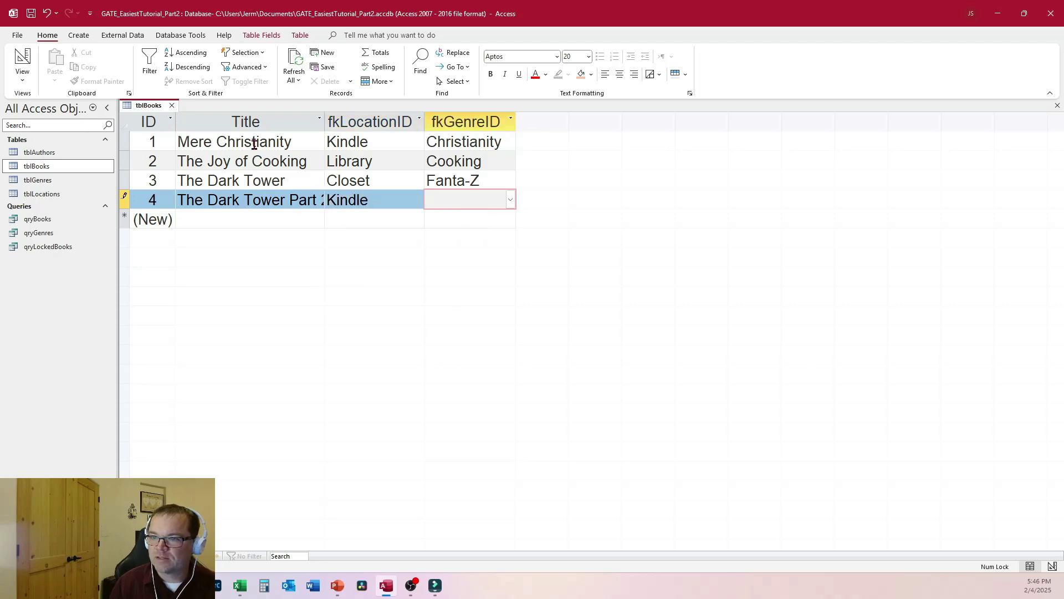
text(Fanta-Z)
key(Tab)
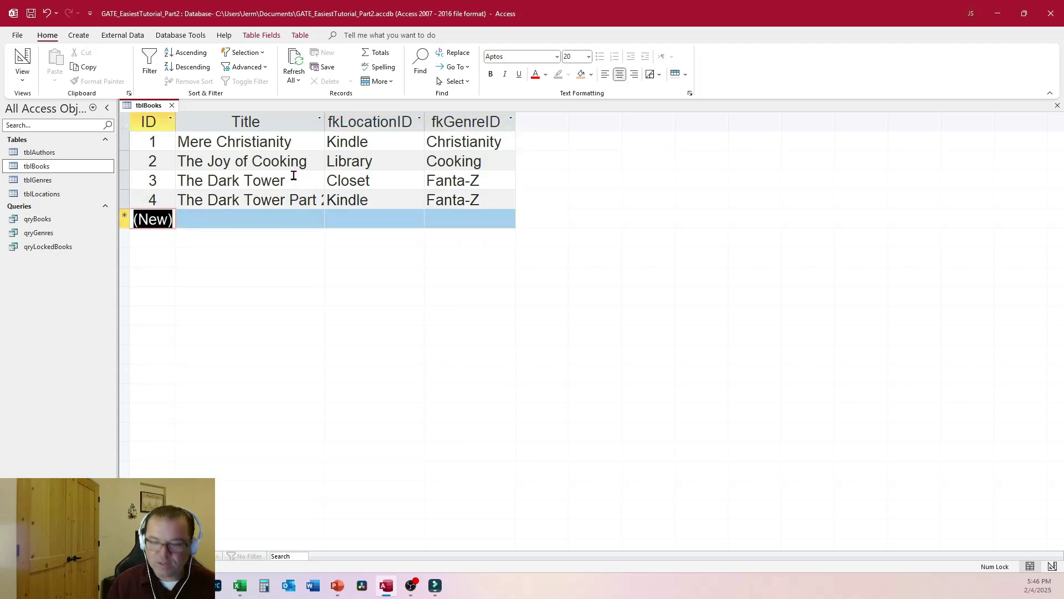
click(172, 105)
double_click(46, 247)
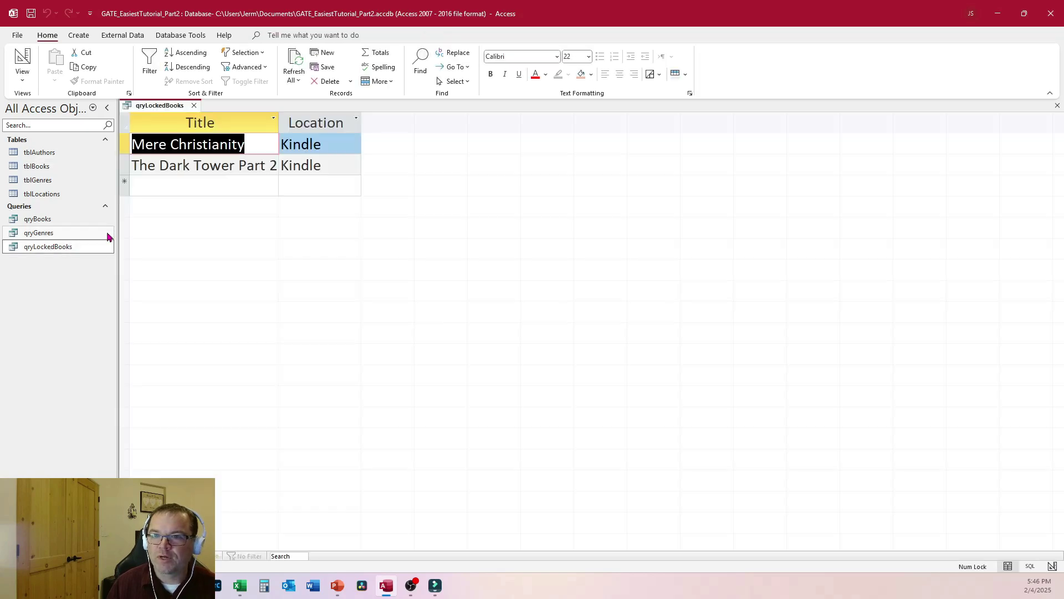
Step: Auto-fit the Title column so 'The Dark Tower Part 2' shows in full
double_click(279, 120)
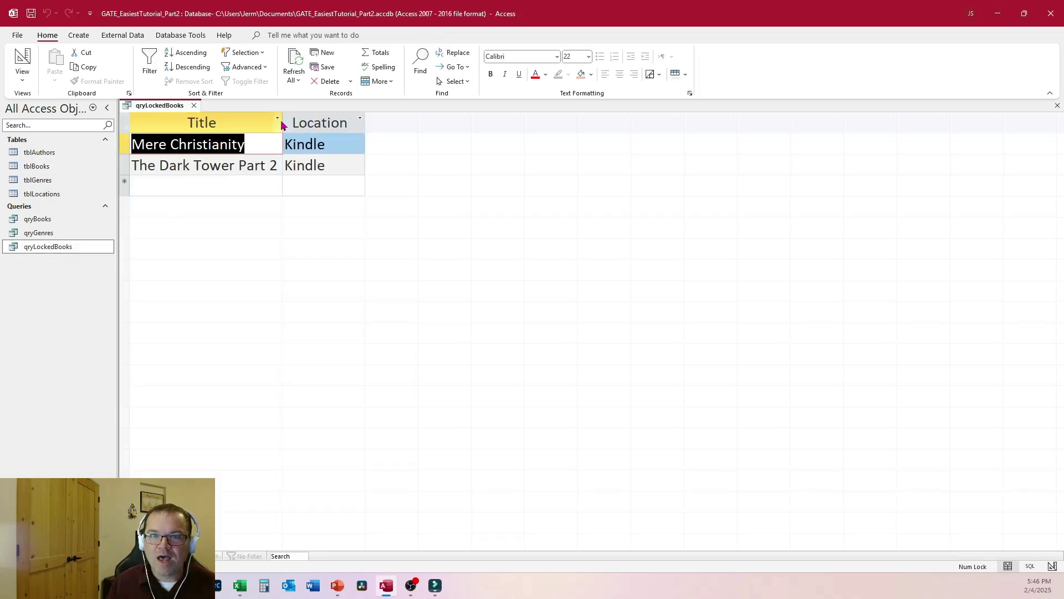